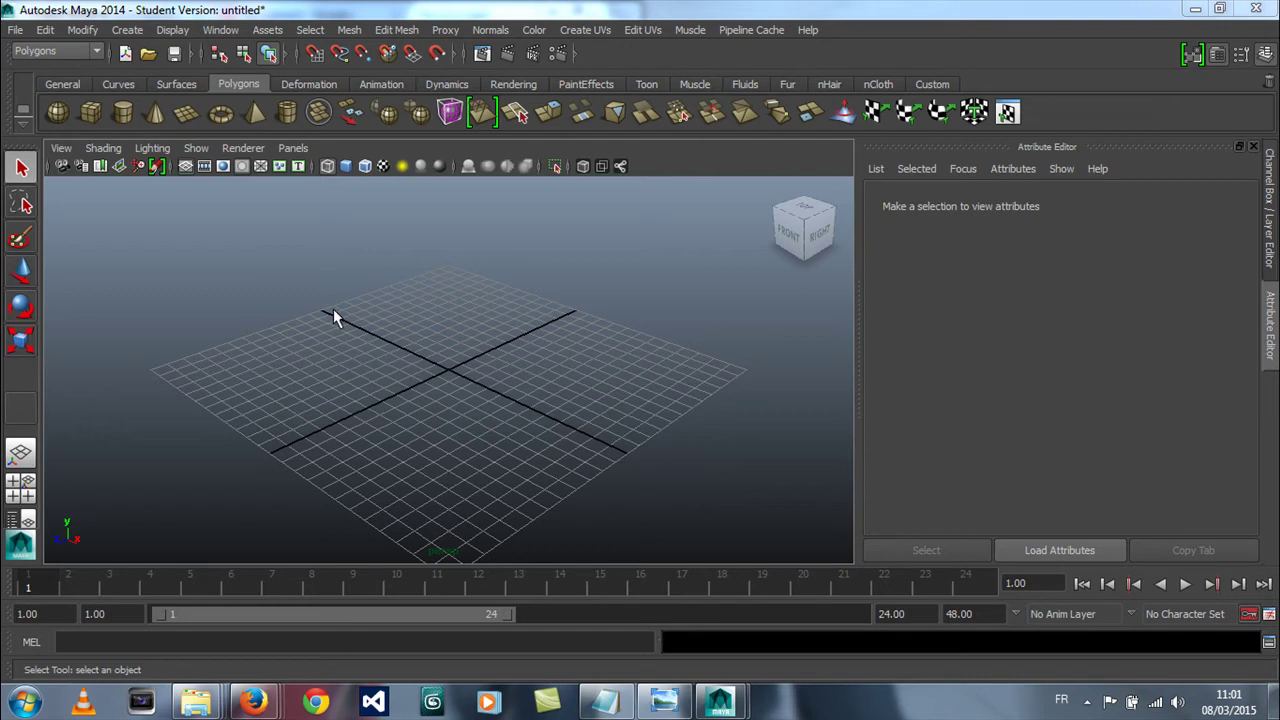
# Step: Open the Render View and choose mental ray as the renderer
pyautogui.click(483, 56)
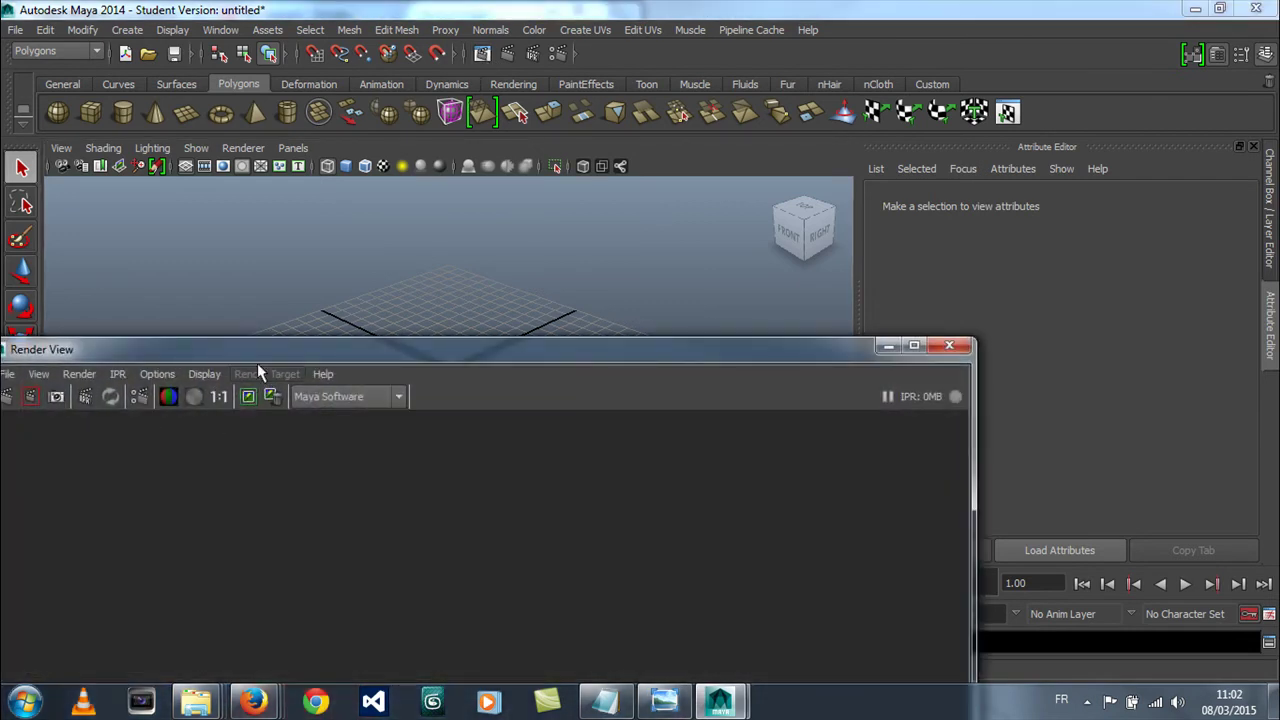
pyautogui.moveTo(266, 349); pyautogui.dragTo(500, 68)
pyautogui.click(395, 97)
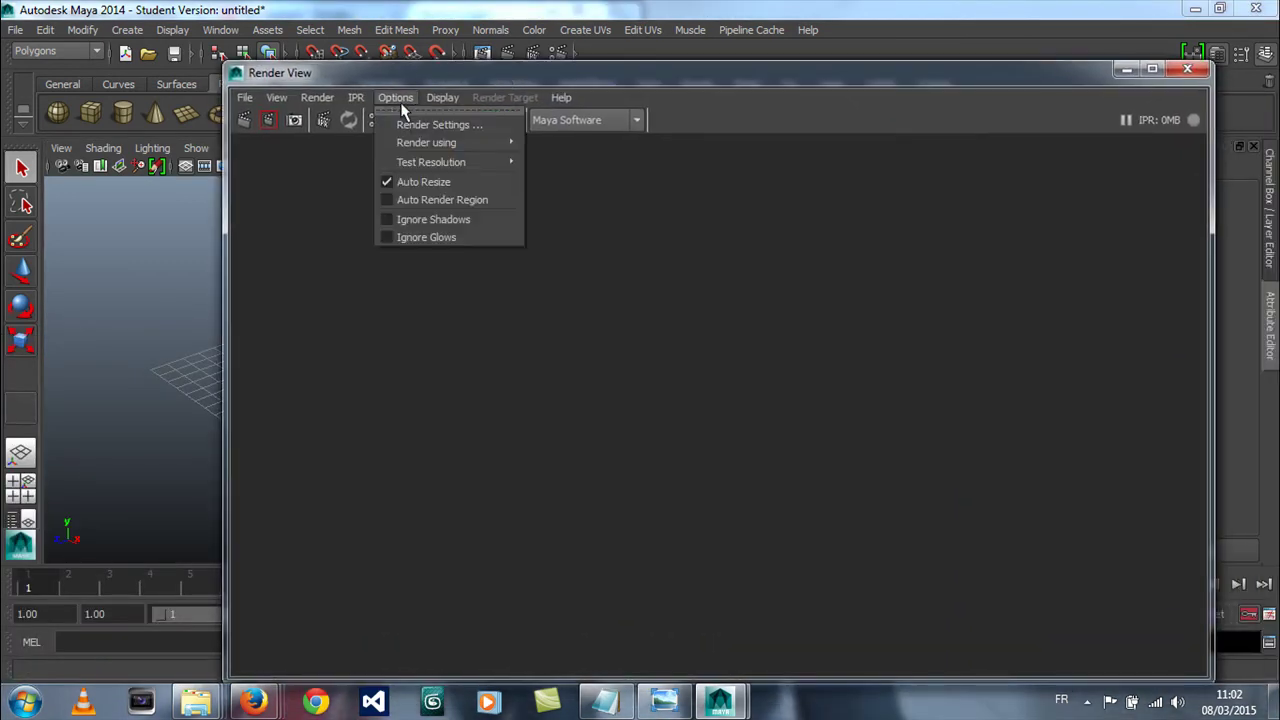
pyautogui.moveTo(415, 143)
pyautogui.click(398, 96)
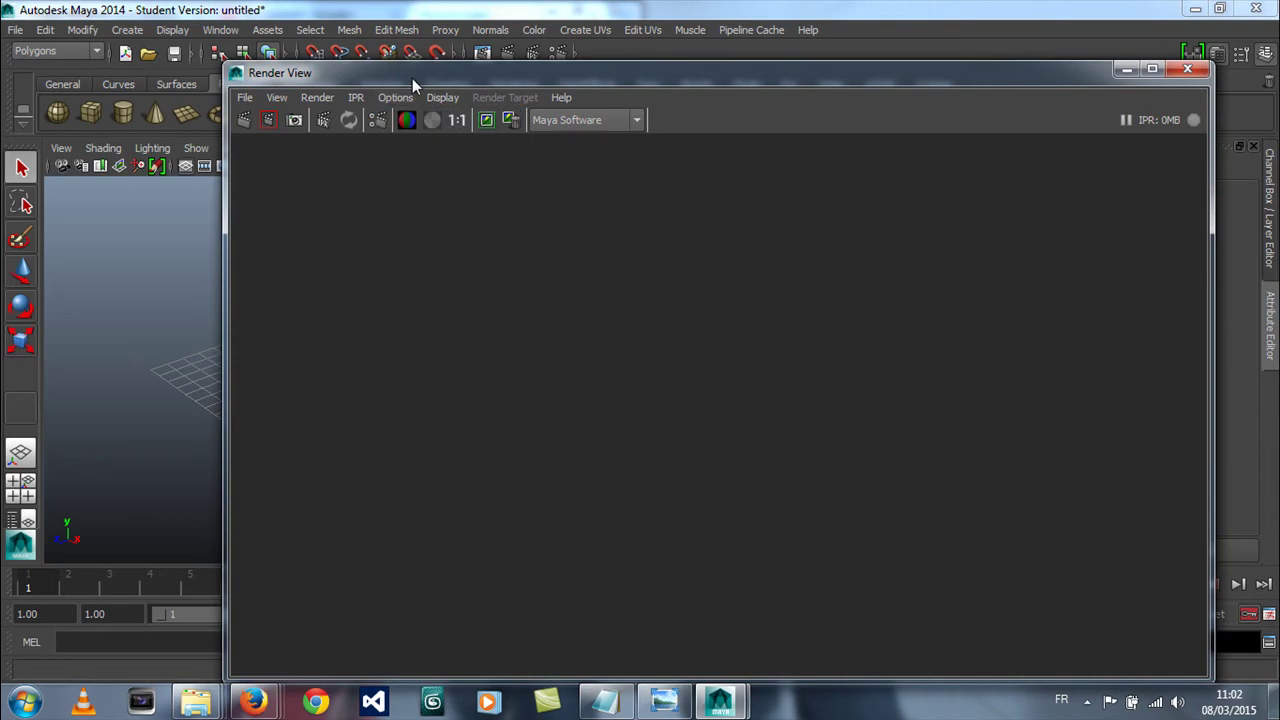
pyautogui.click(629, 124)
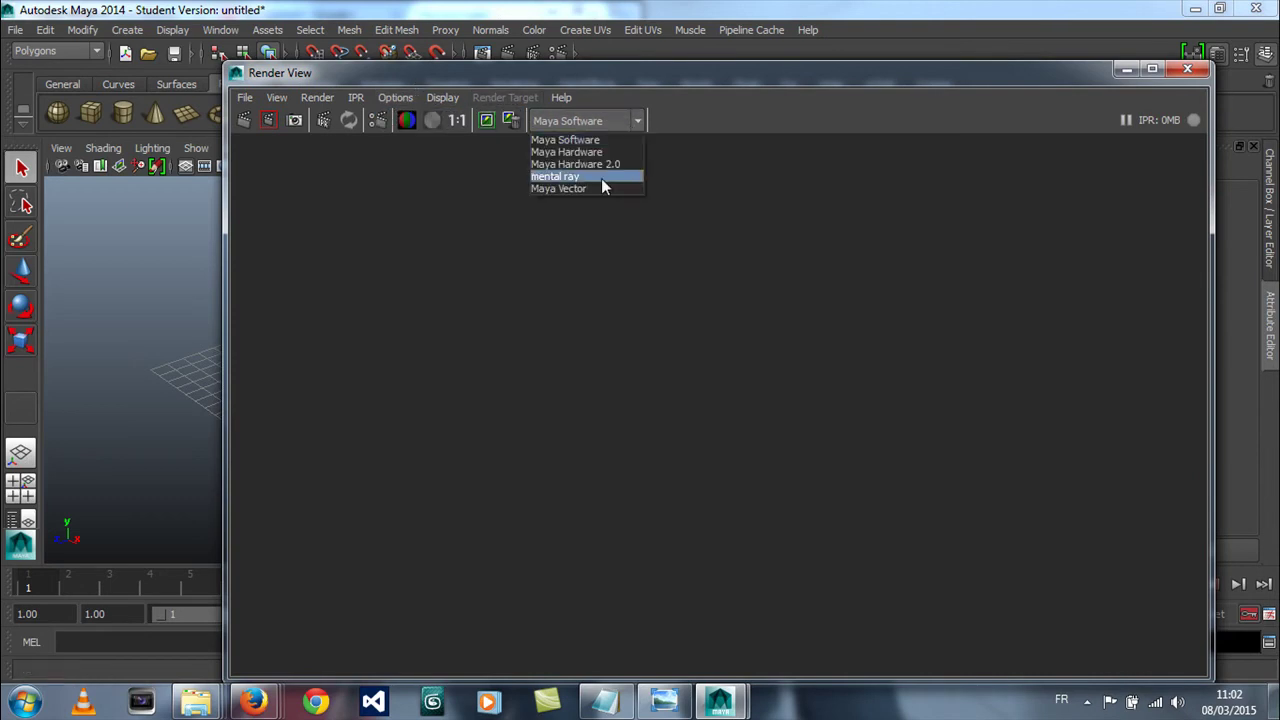
pyautogui.click(598, 198)
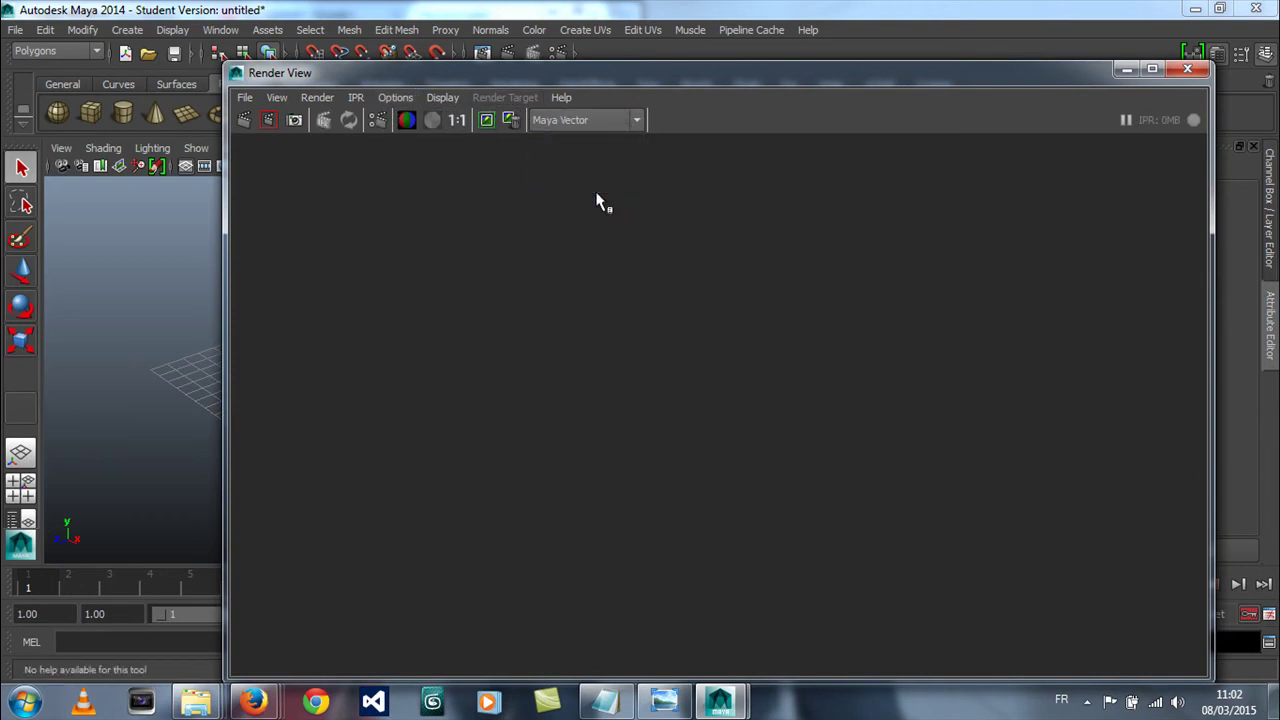
pyautogui.click(598, 122)
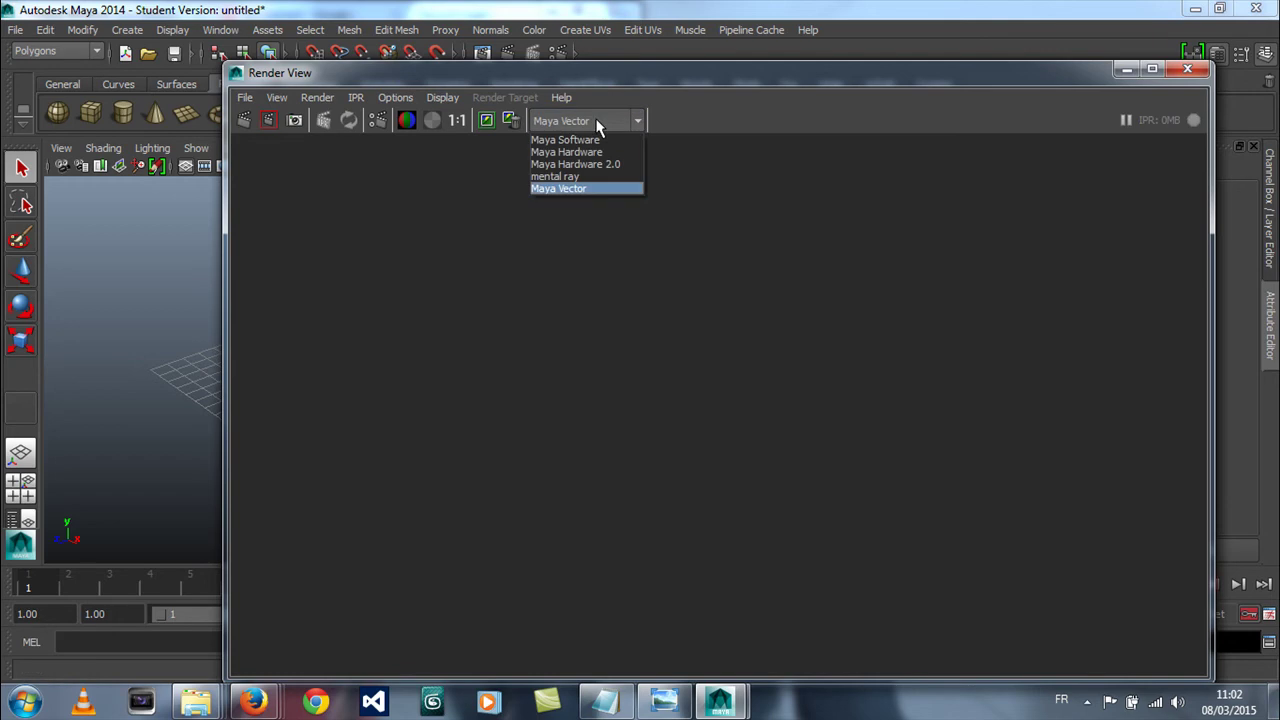
pyautogui.click(597, 177)
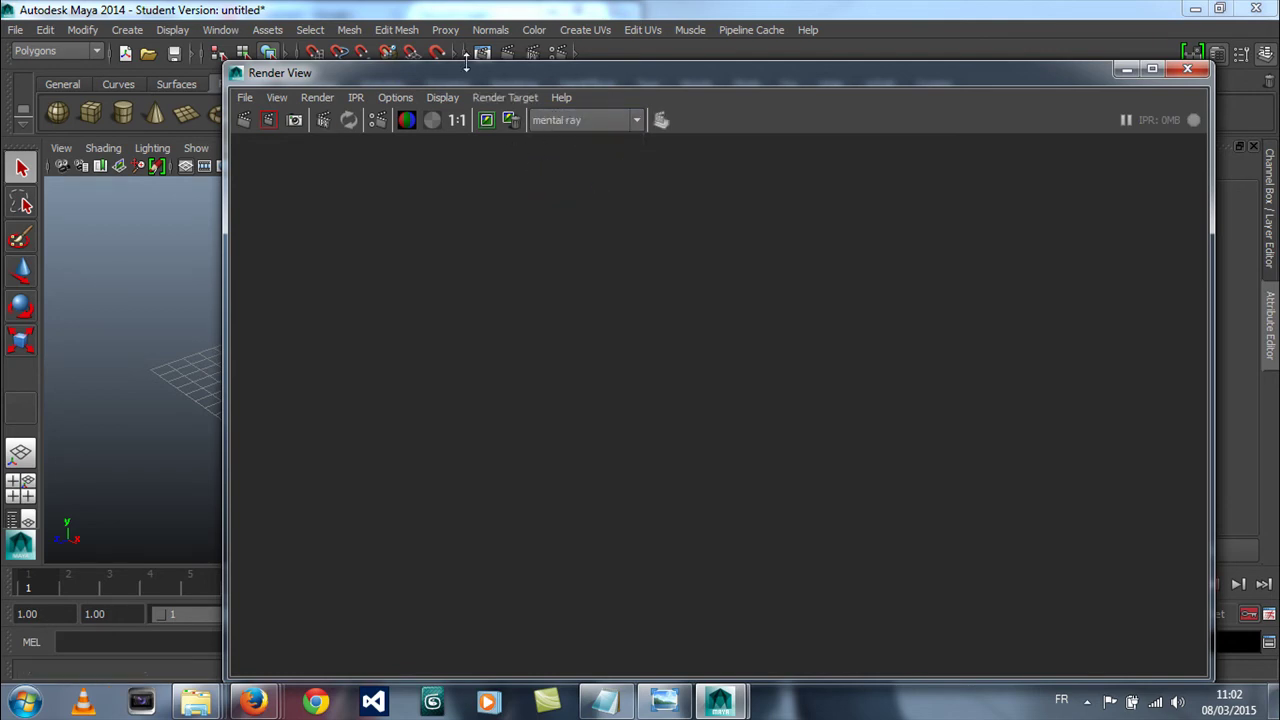
# Step: Check the Loaded and Auto load settings of the Mayatomr.mll plug-in in the Plug-in Manager
pyautogui.moveTo(445, 84); pyautogui.dragTo(468, 212)
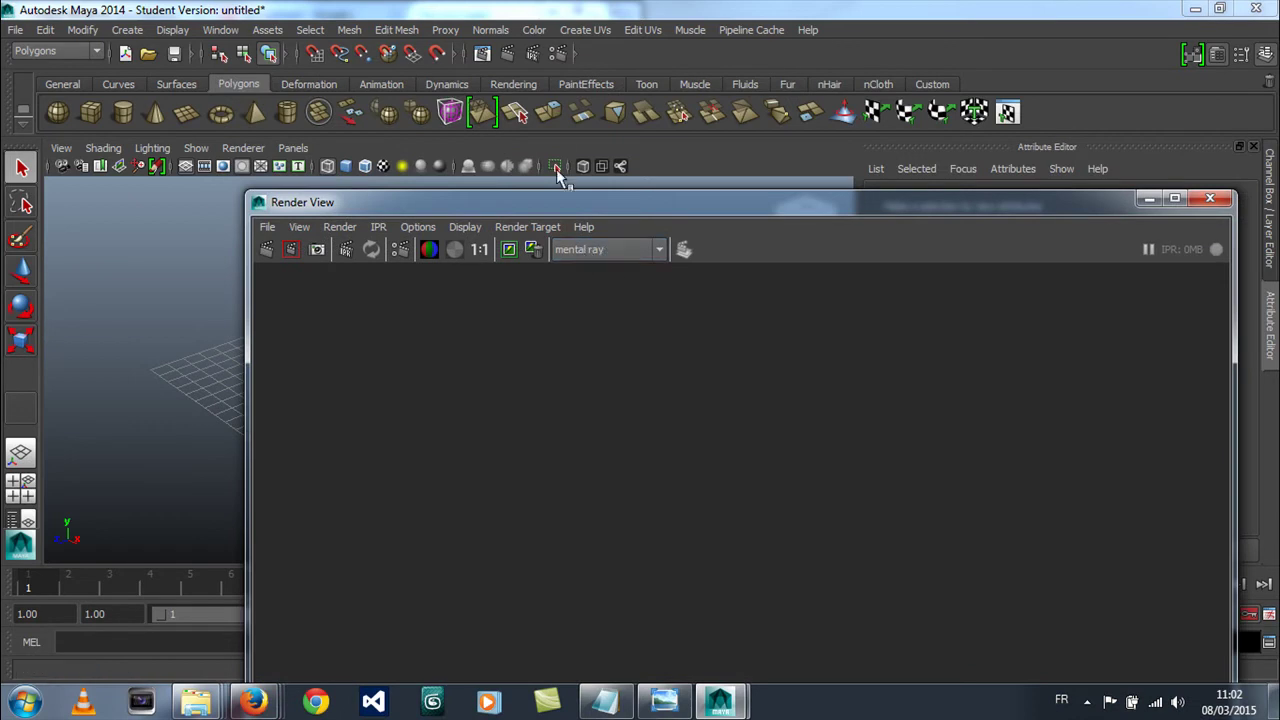
pyautogui.click(224, 31)
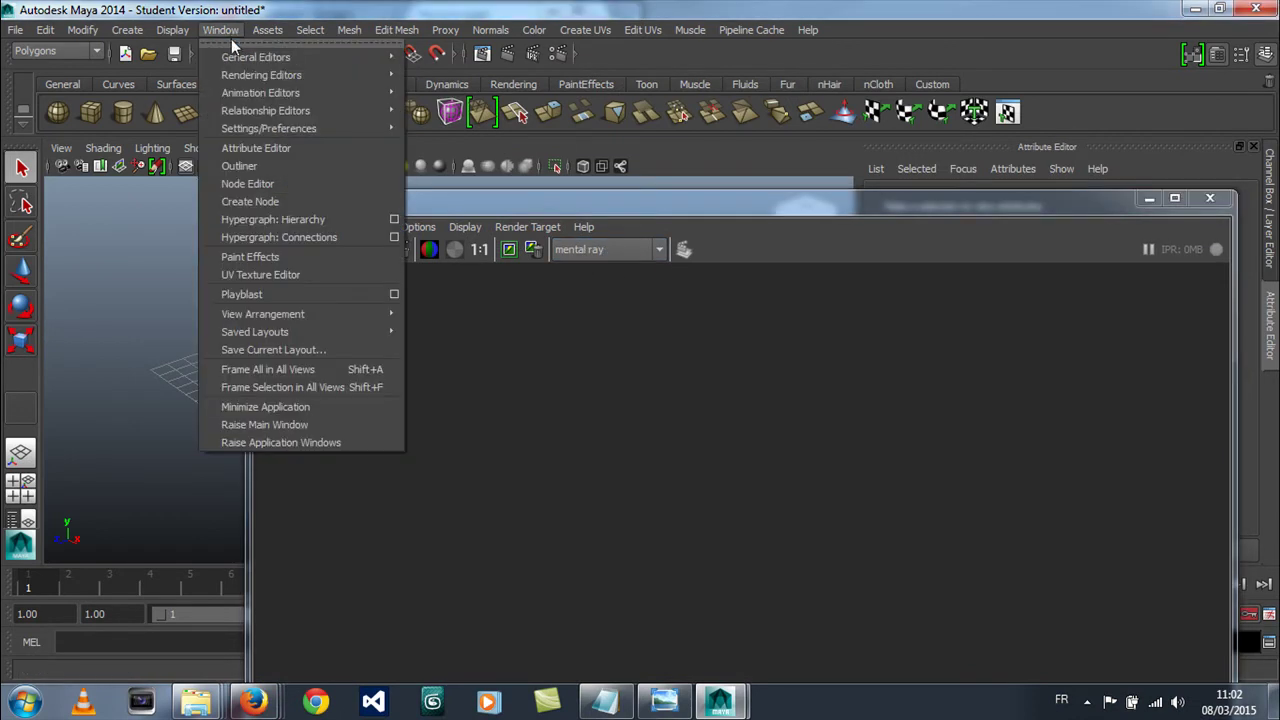
pyautogui.moveTo(254, 133)
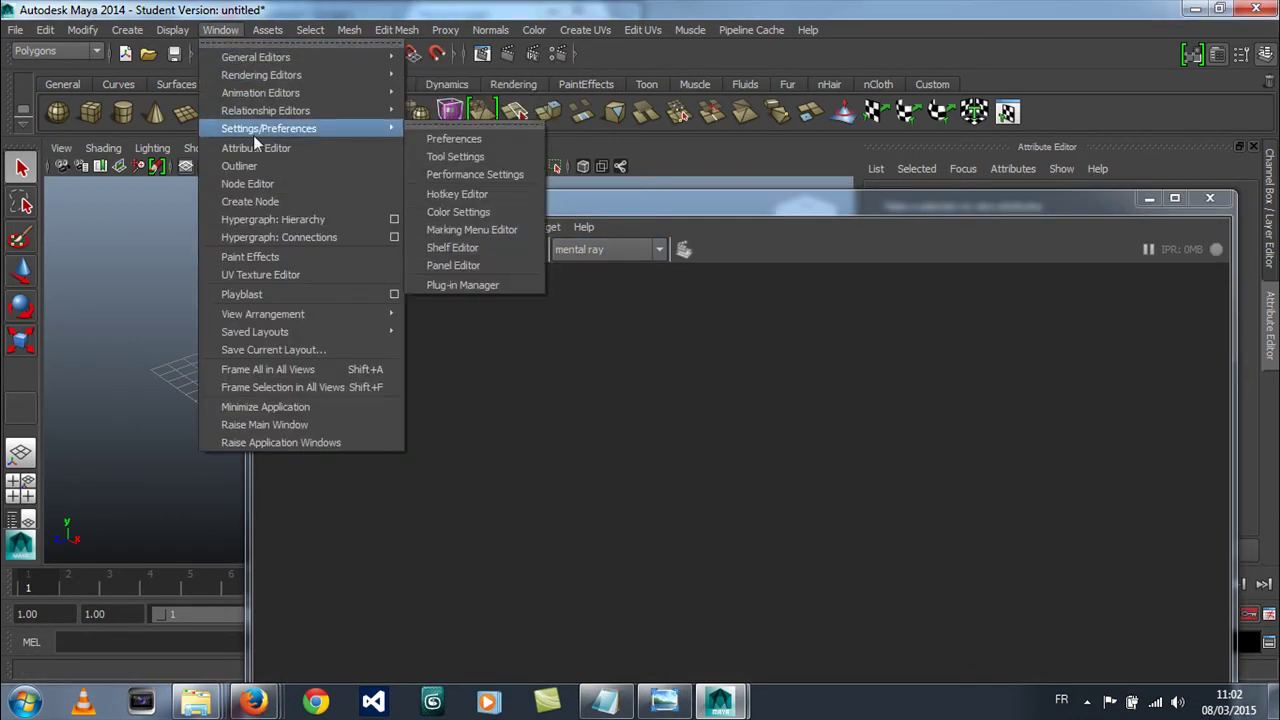
pyautogui.click(458, 284)
pyautogui.scroll(-2, 845, 360)
pyautogui.moveTo(855, 378); pyautogui.dragTo(858, 528)
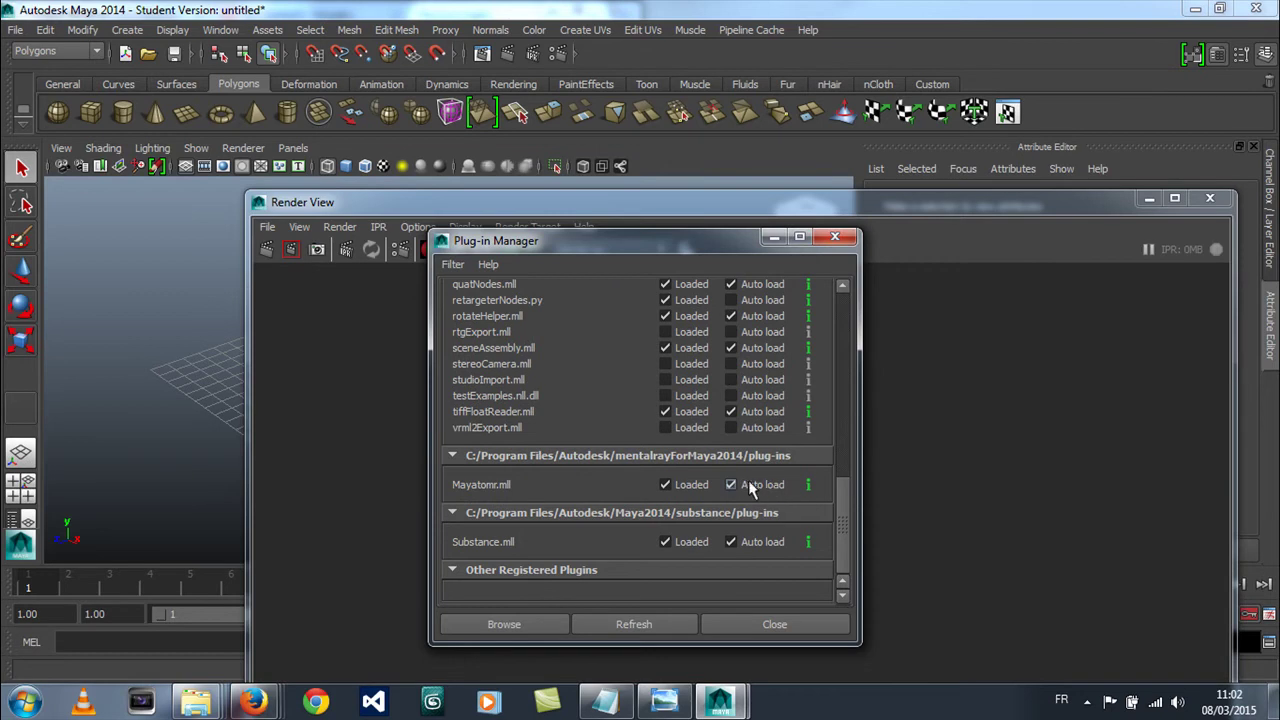
pyautogui.click(772, 625)
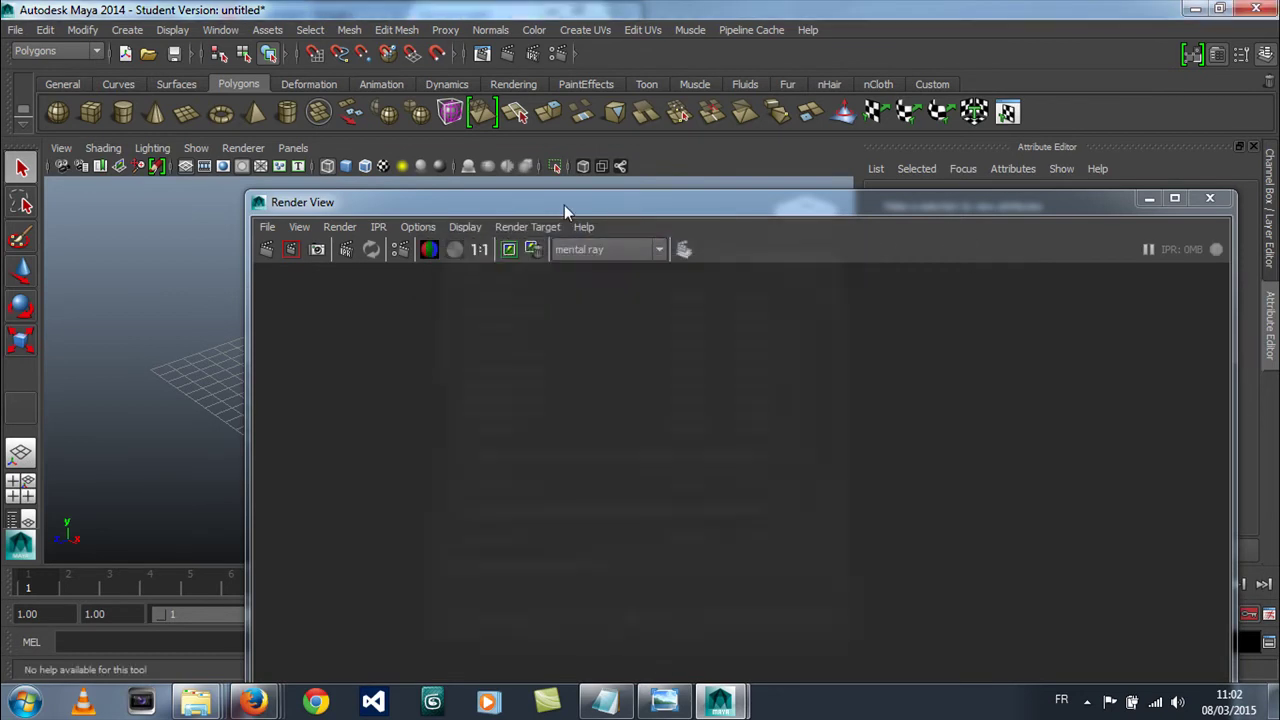
# Step: Reselect mental ray in the Render View and enable color management in the common Render Settings
pyautogui.moveTo(518, 122); pyautogui.dragTo(460, 38)
pyautogui.click(494, 85)
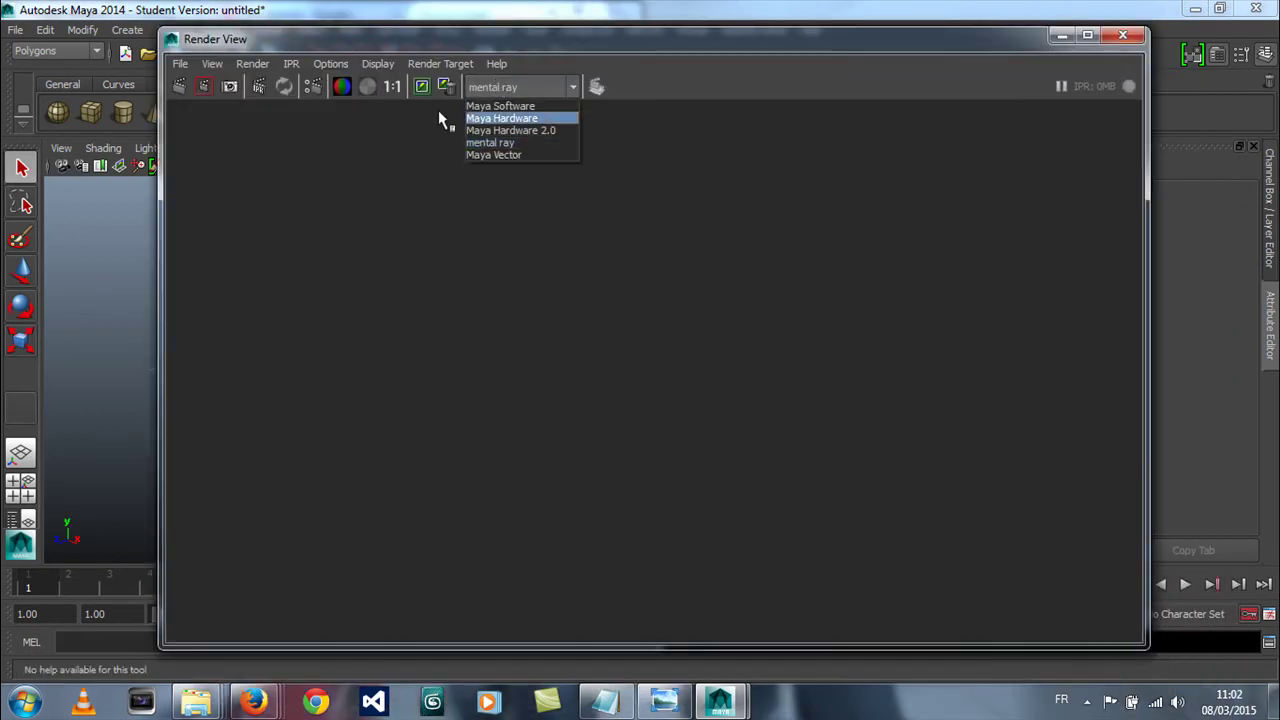
pyautogui.click(516, 145)
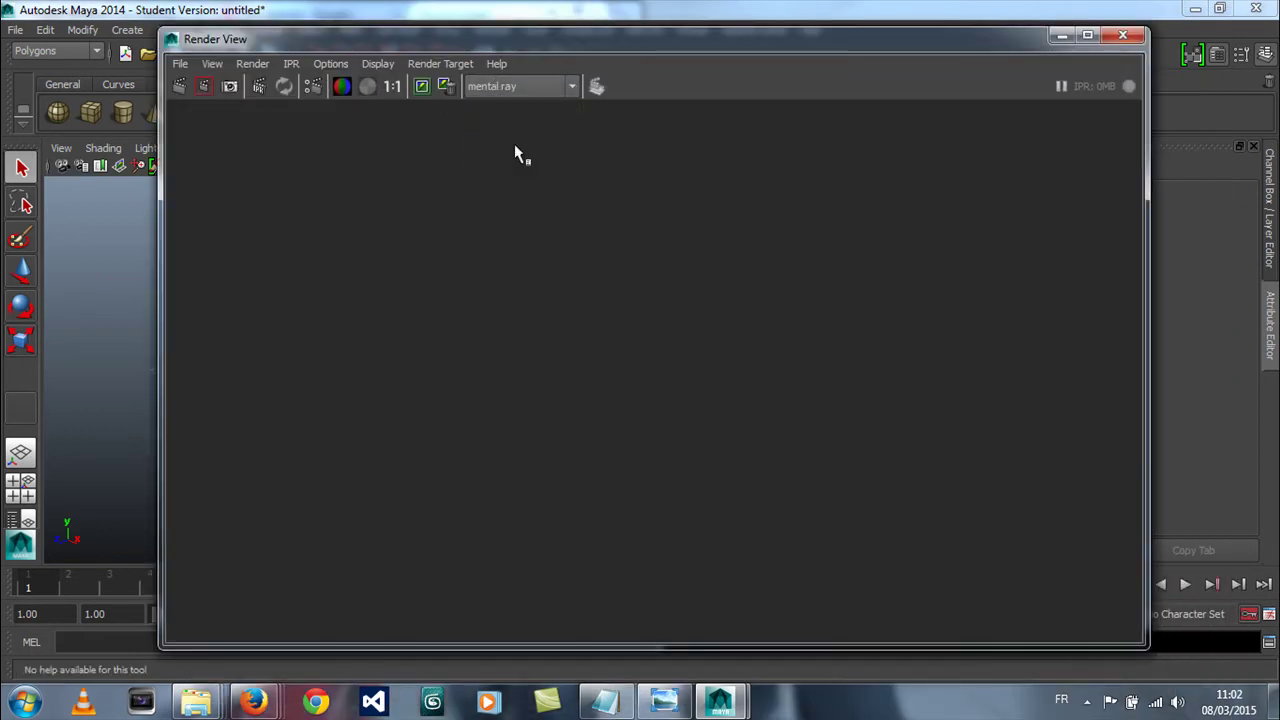
pyautogui.click(325, 63)
pyautogui.click(338, 91)
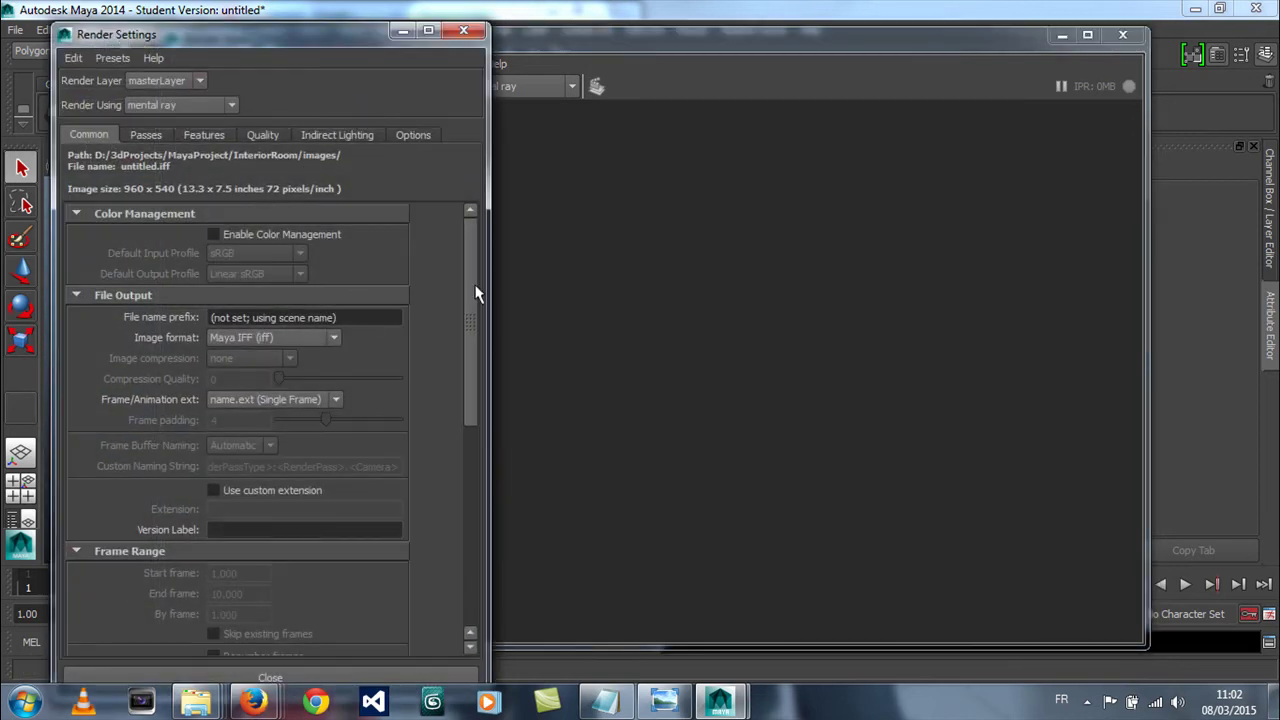
pyautogui.moveTo(474, 296); pyautogui.dragTo(470, 250)
pyautogui.click(213, 235)
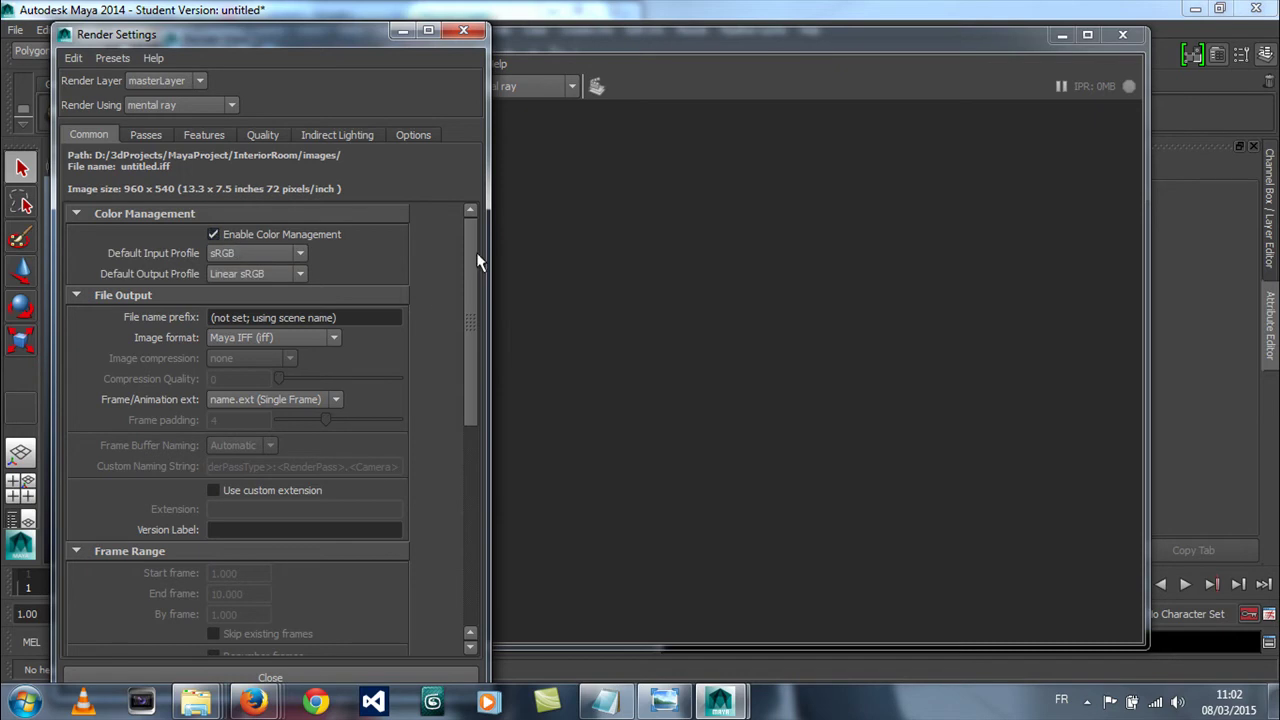
# Step: Examine the image size settings and expand Render Options to inspect the default light setting
pyautogui.moveTo(474, 249); pyautogui.dragTo(462, 511)
pyautogui.moveTo(188, 45); pyautogui.dragTo(188, 25)
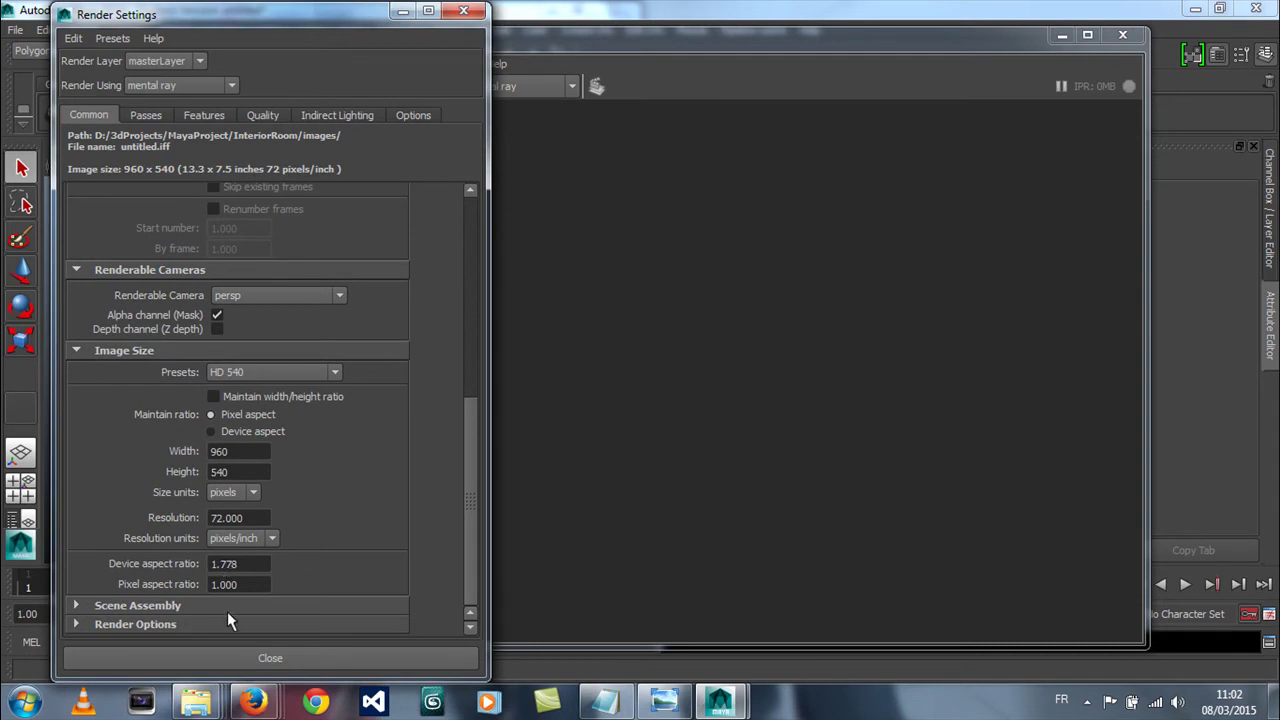
pyautogui.click(76, 622)
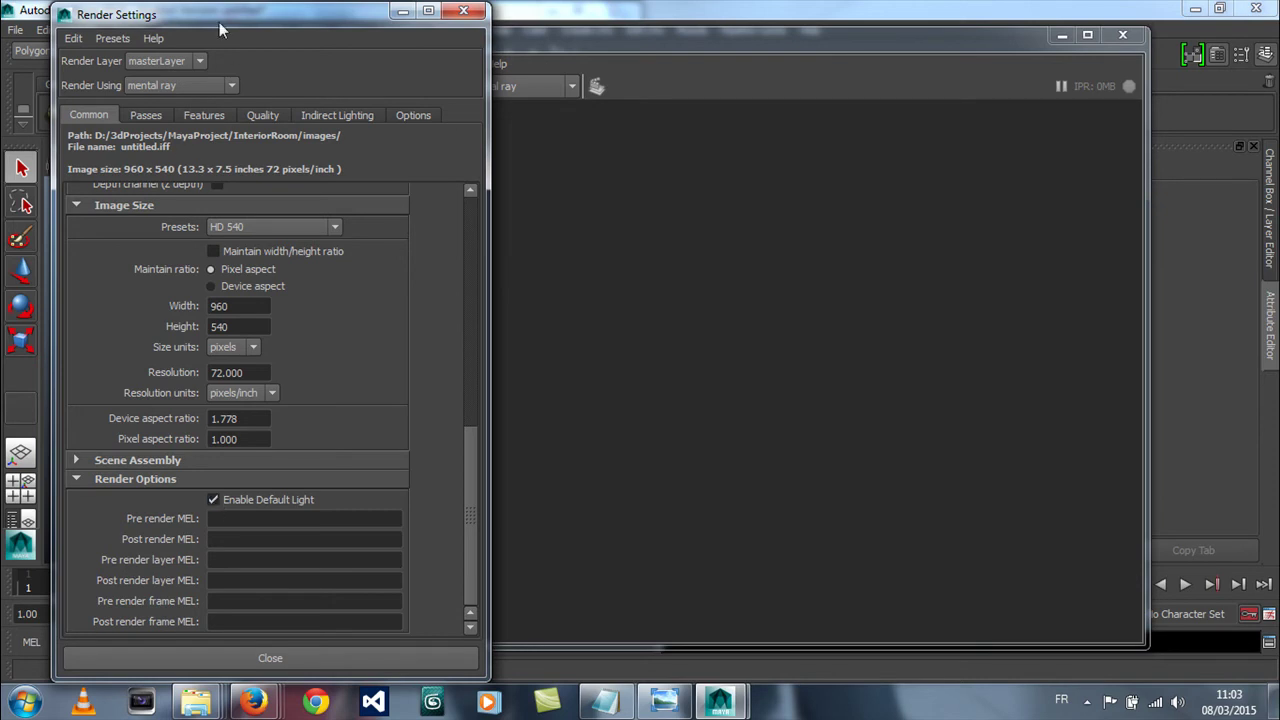
pyautogui.moveTo(223, 12); pyautogui.dragTo(323, 360)
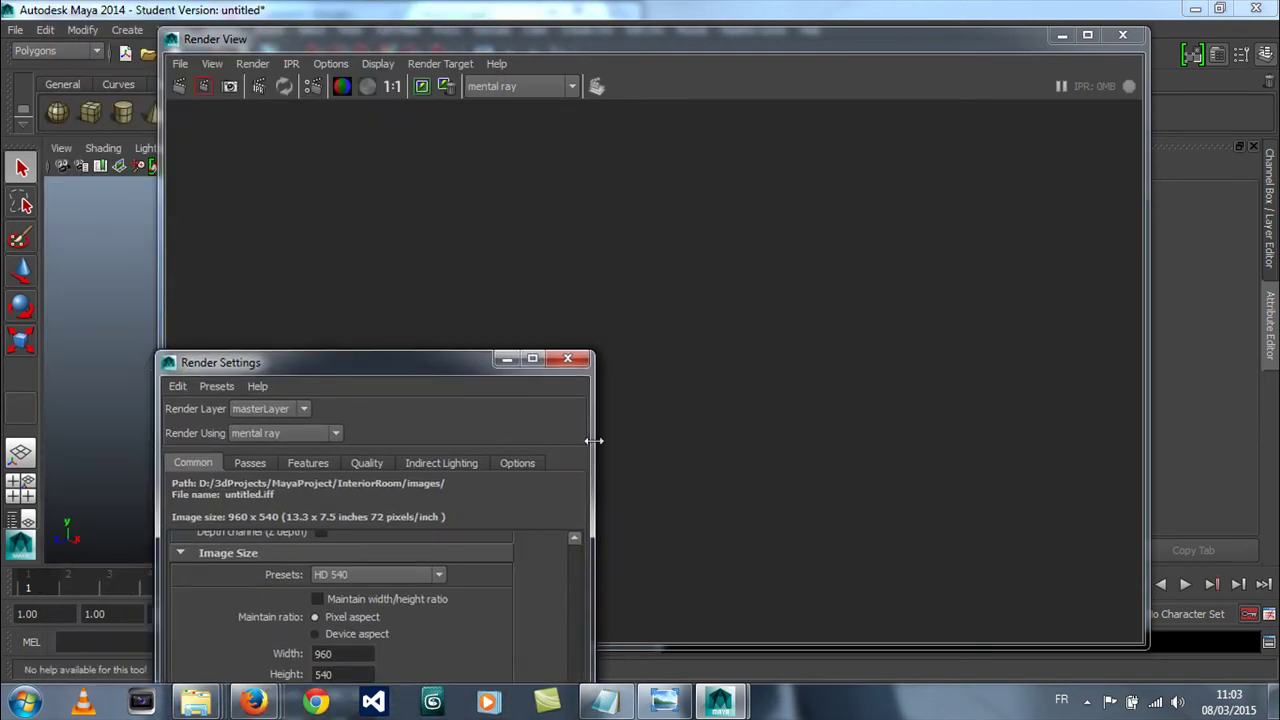
pyautogui.moveTo(462, 363); pyautogui.dragTo(364, 25)
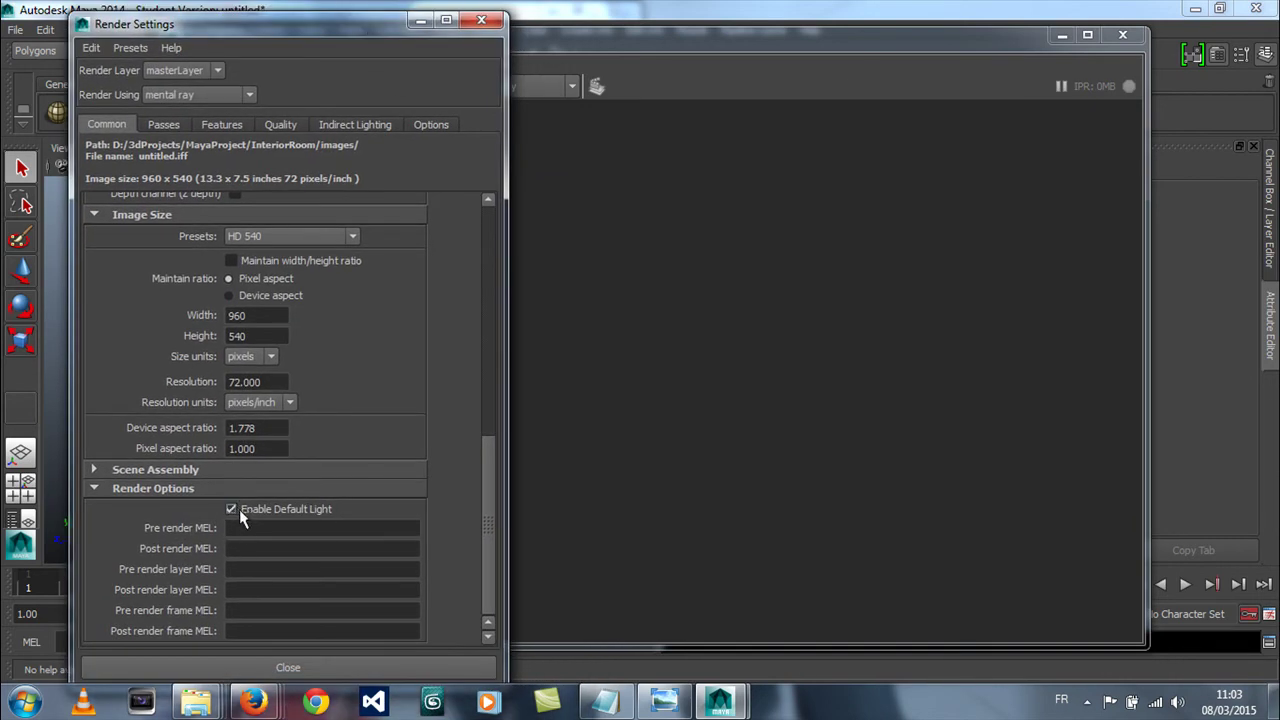
# Step: Enable Final Gathering and Global Illumination in the indirect lighting render settings
pyautogui.click(222, 126)
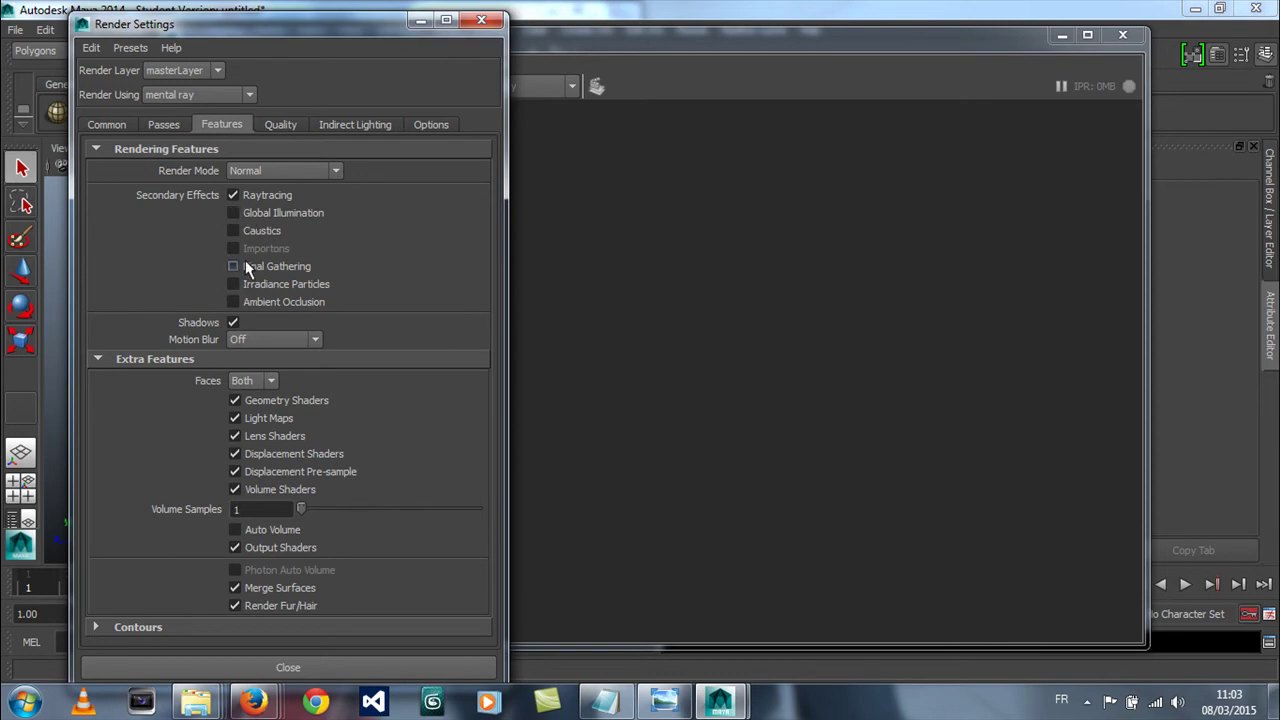
pyautogui.click(286, 127)
pyautogui.click(322, 127)
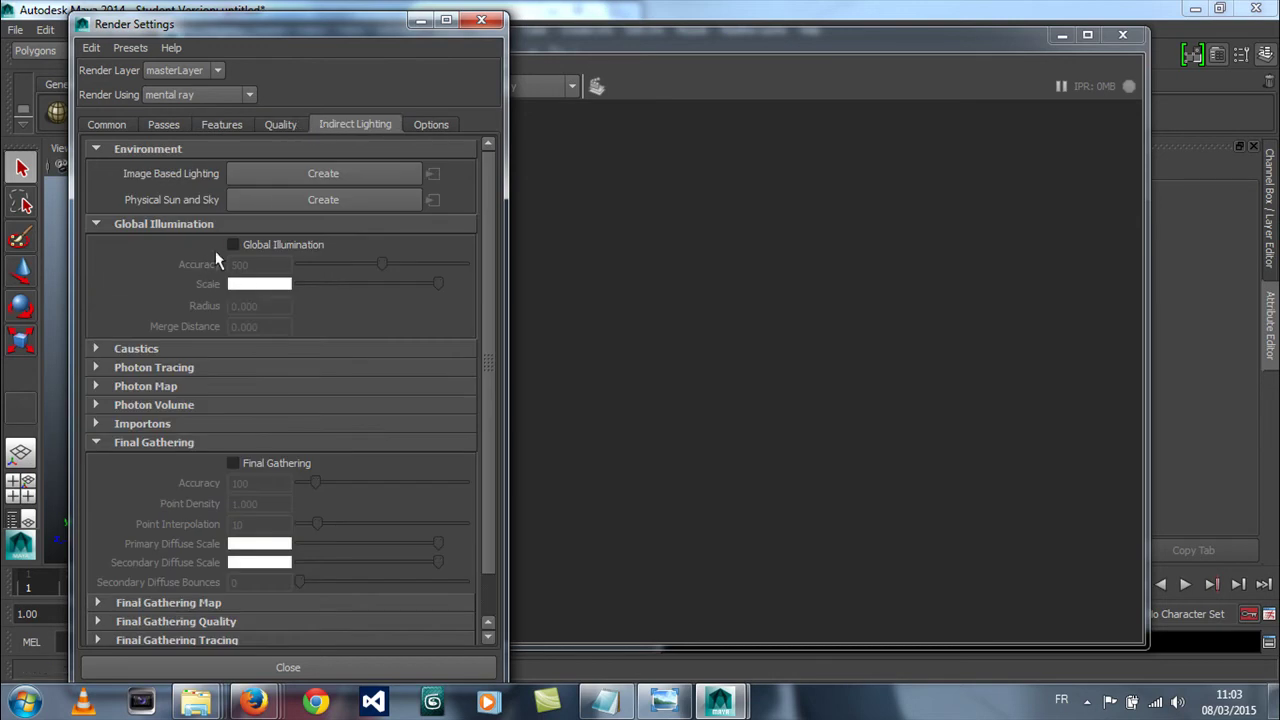
pyautogui.click(234, 463)
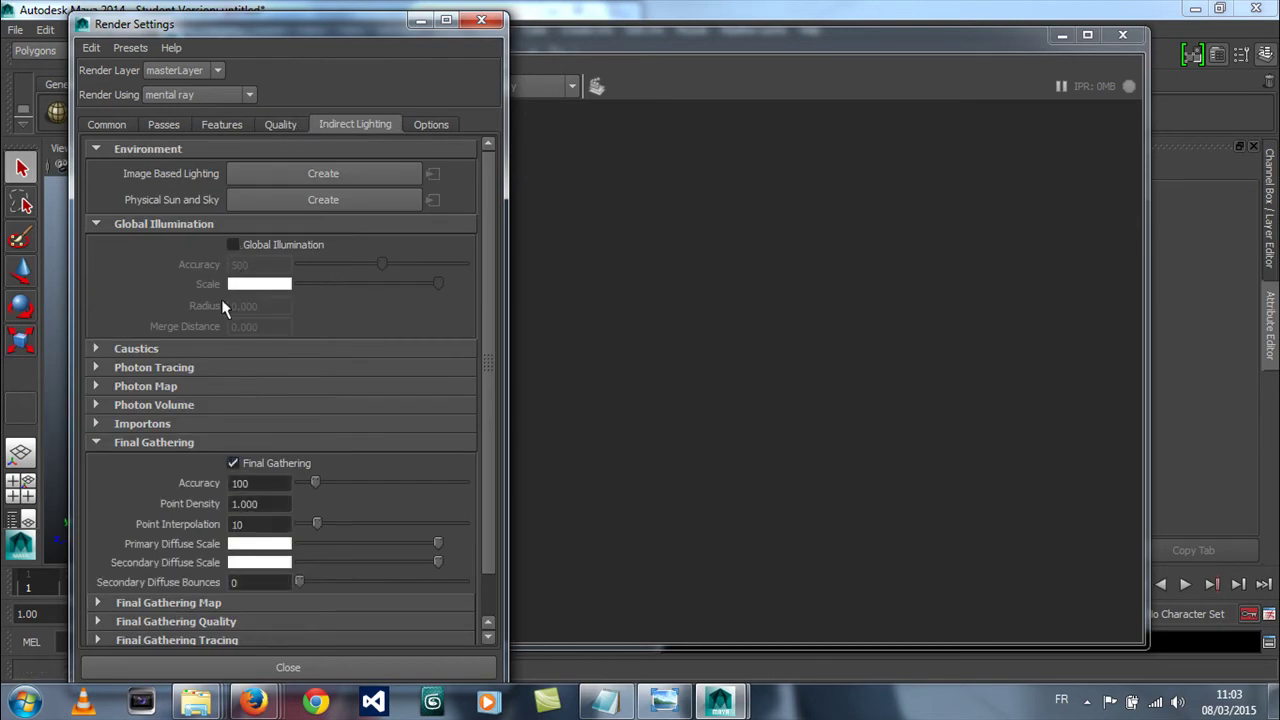
pyautogui.click(234, 245)
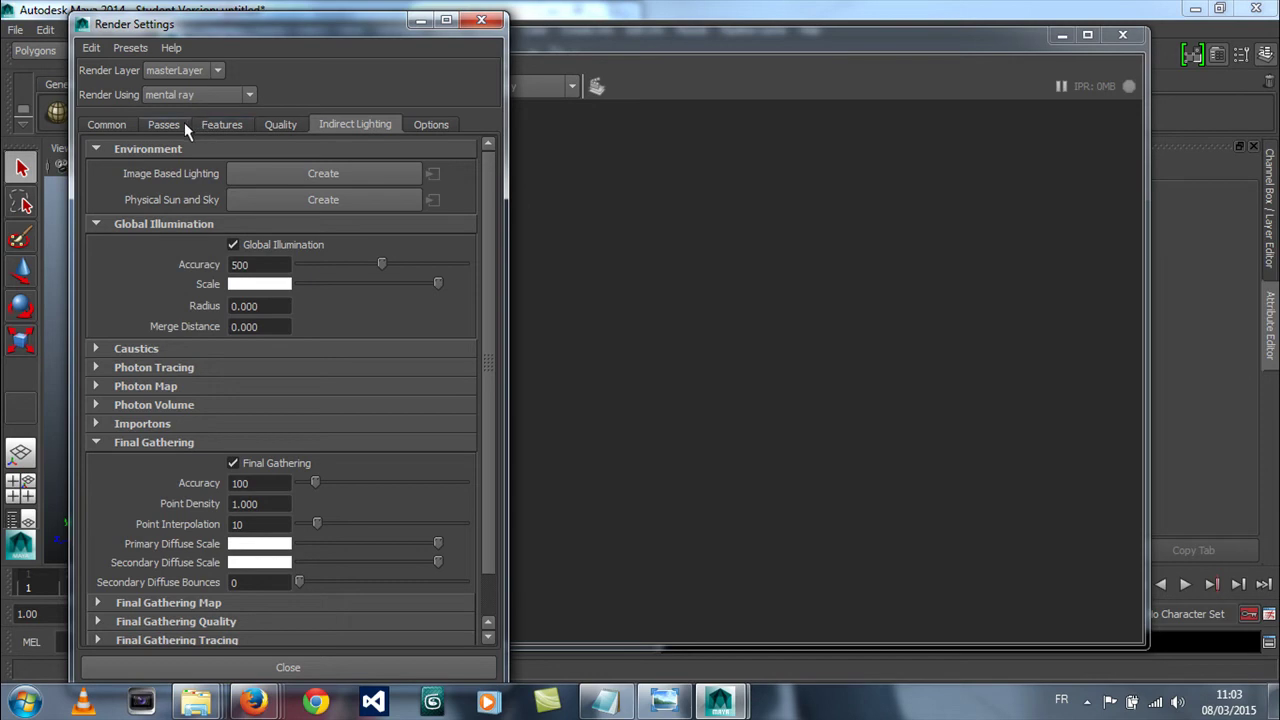
# Step: Review the secondary rendering effects, then the indirect lighting settings with Photon Tracing expanded, and the translation and performance options
pyautogui.click(210, 125)
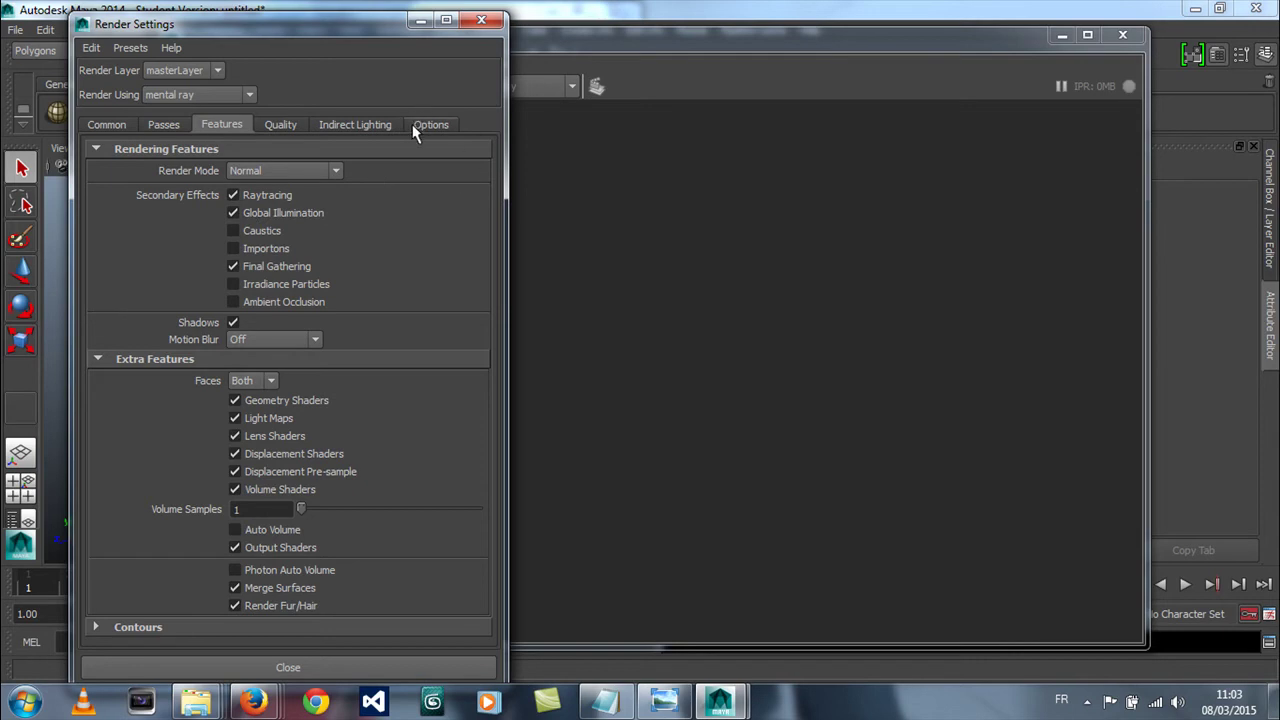
pyautogui.click(364, 124)
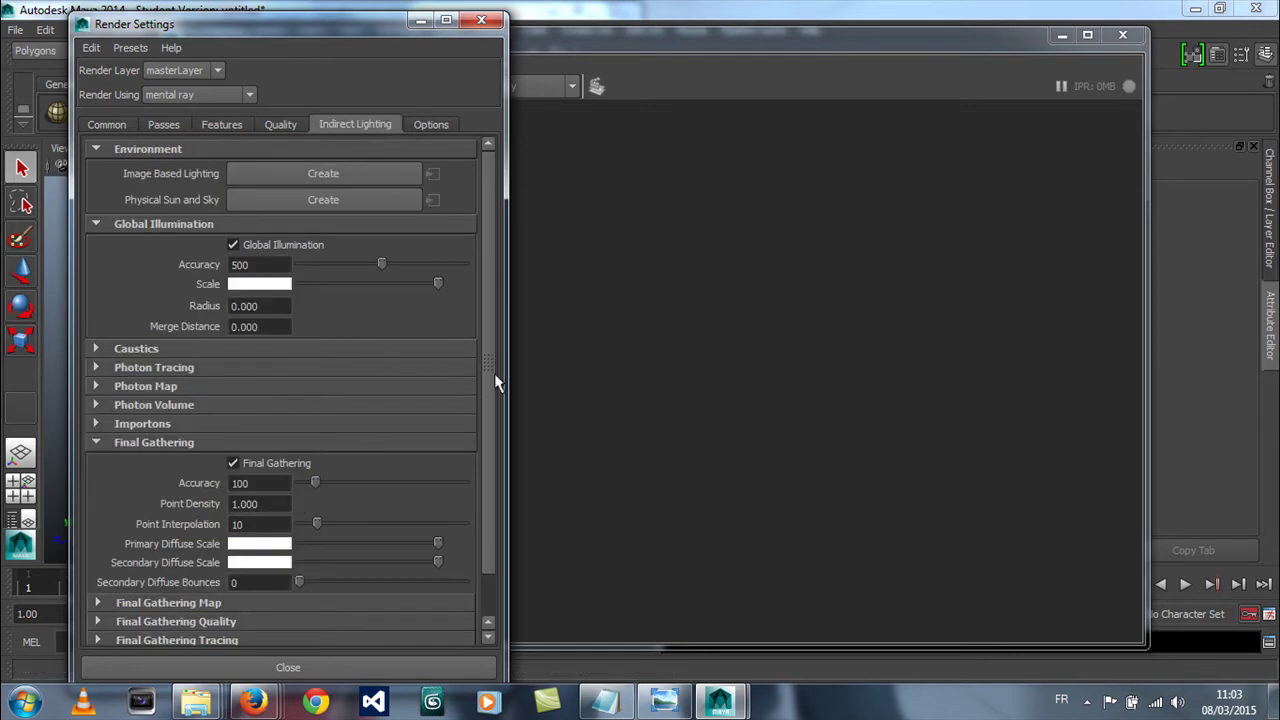
pyautogui.scroll(-2, 497, 310)
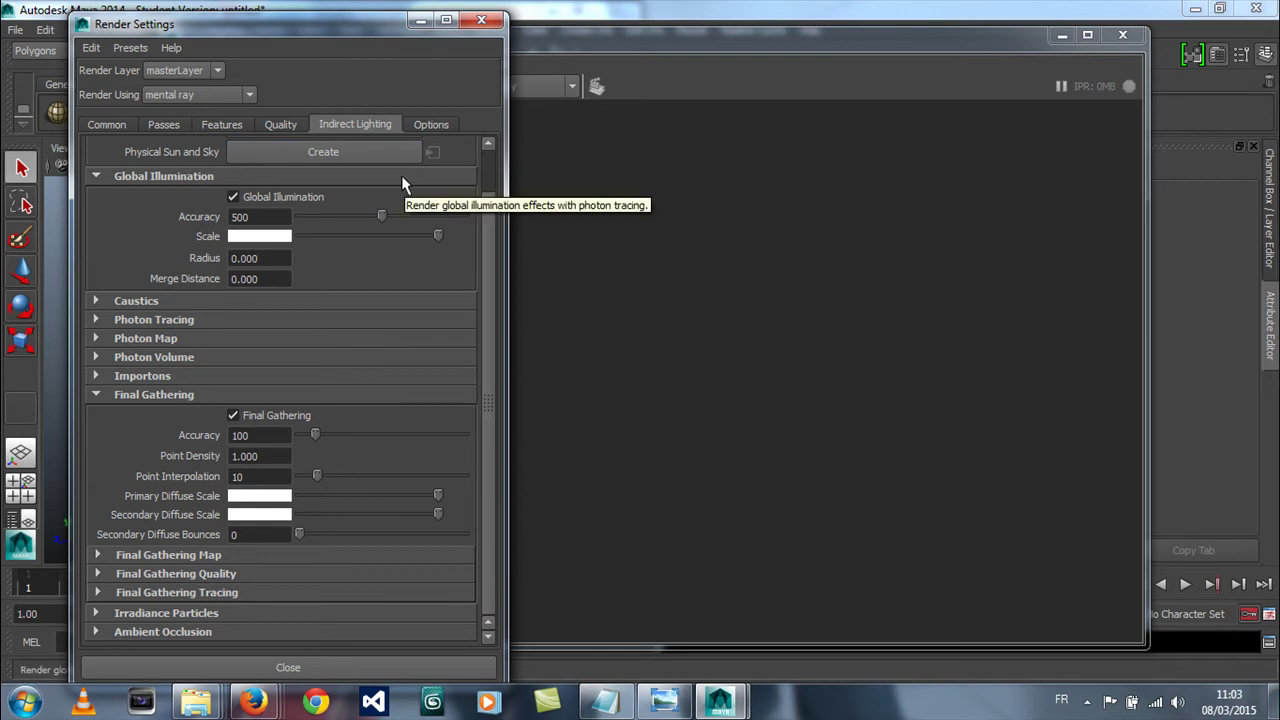
pyautogui.moveTo(486, 306); pyautogui.dragTo(493, 222)
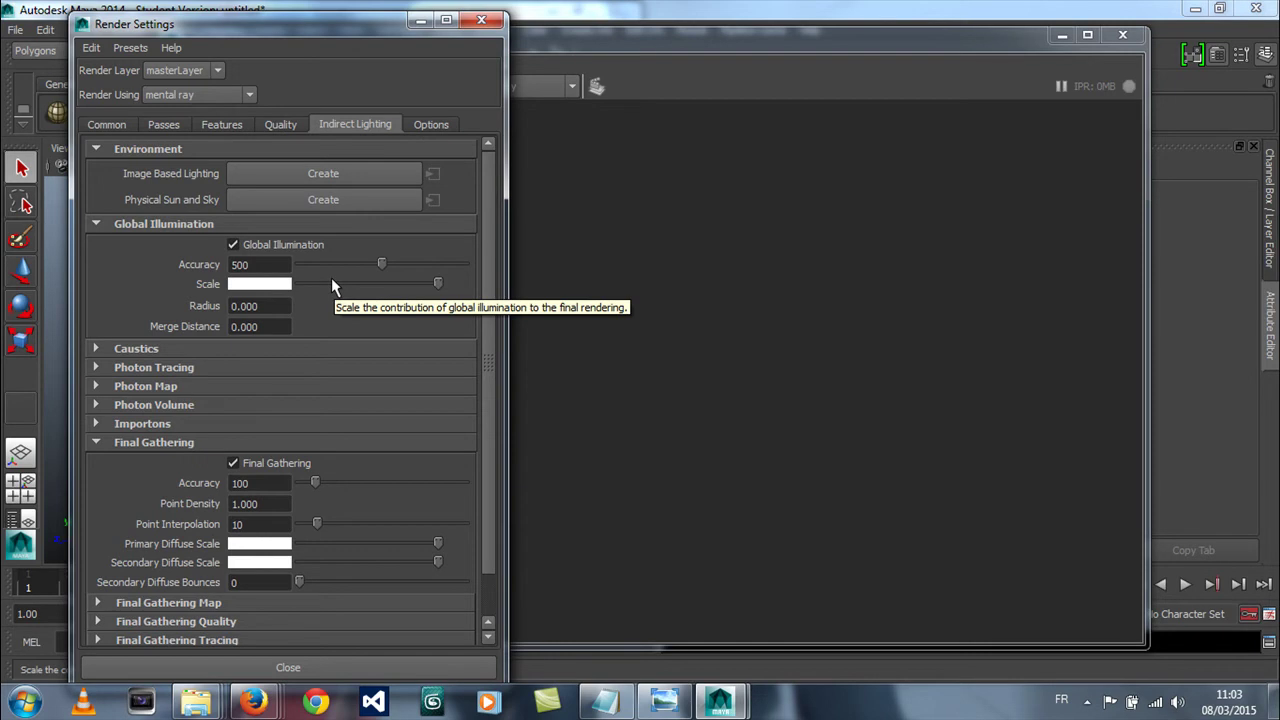
pyautogui.click(95, 367)
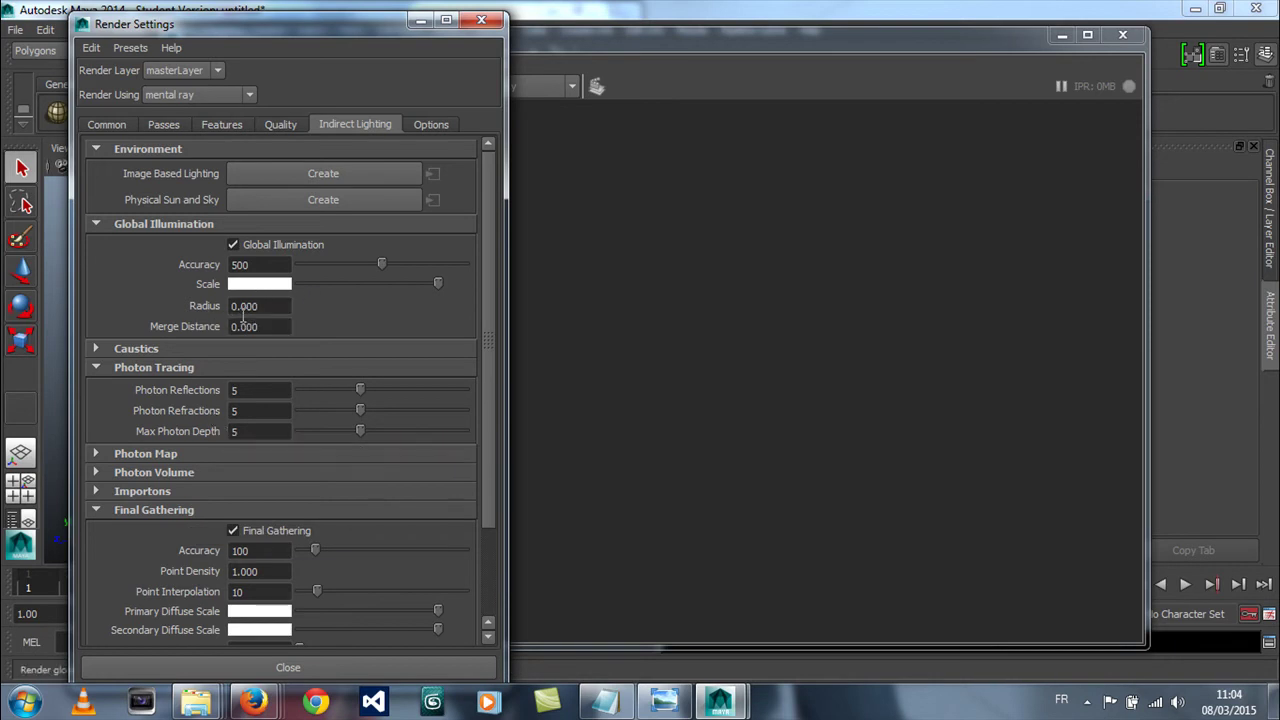
pyautogui.click(431, 128)
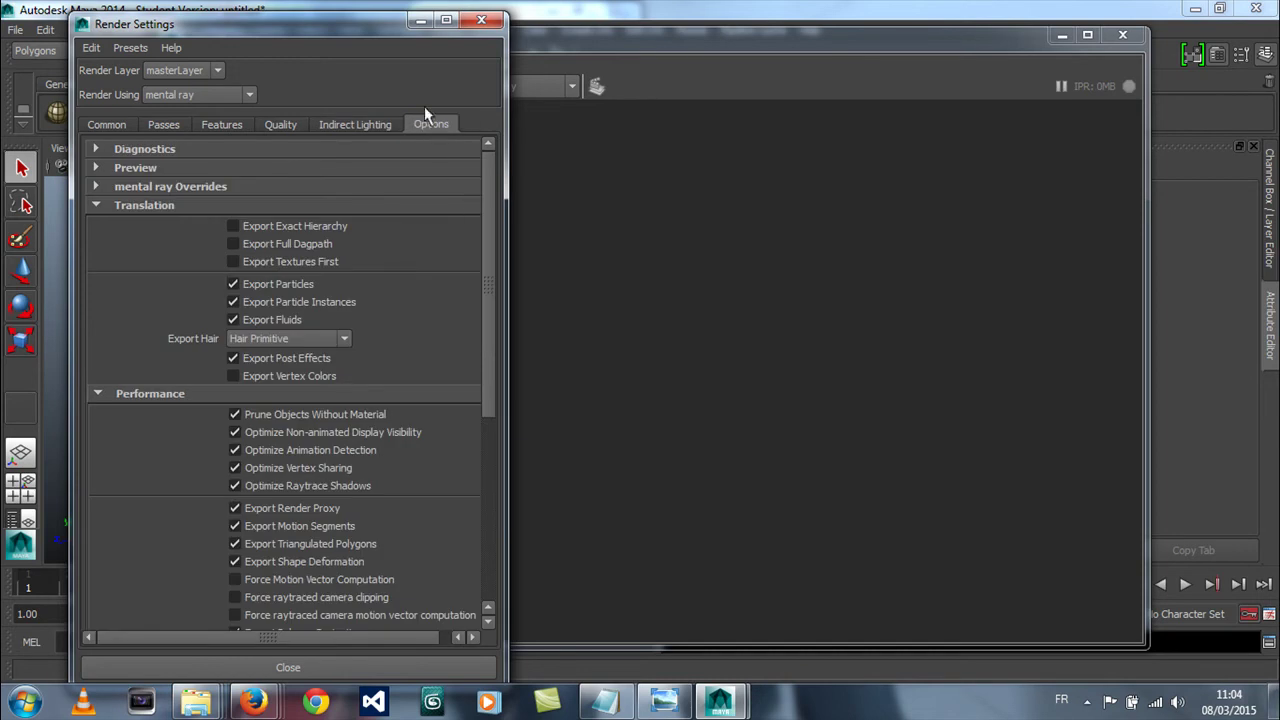
# Step: Enable Ambient Occlusion in the indirect lighting settings and minimize the Render Settings and Render View windows
pyautogui.click(355, 124)
pyautogui.scroll(-3, 487, 280)
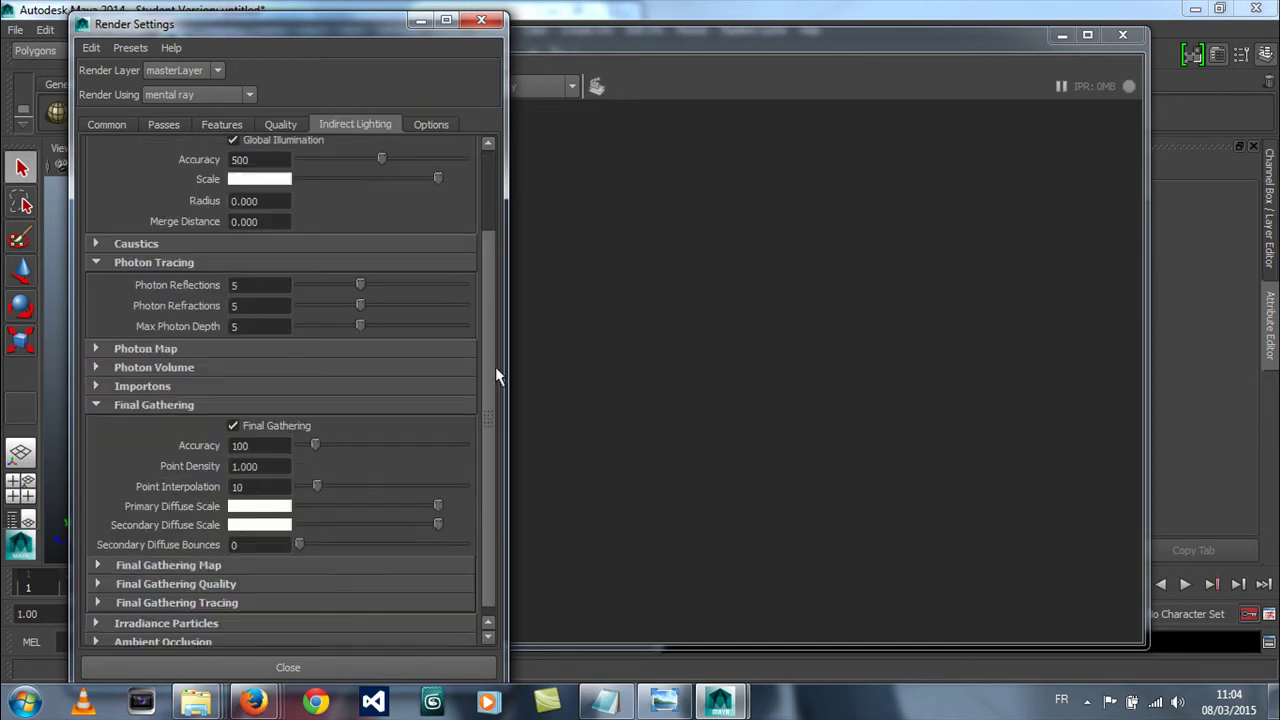
pyautogui.click(93, 630)
pyautogui.scroll(-3, 114, 623)
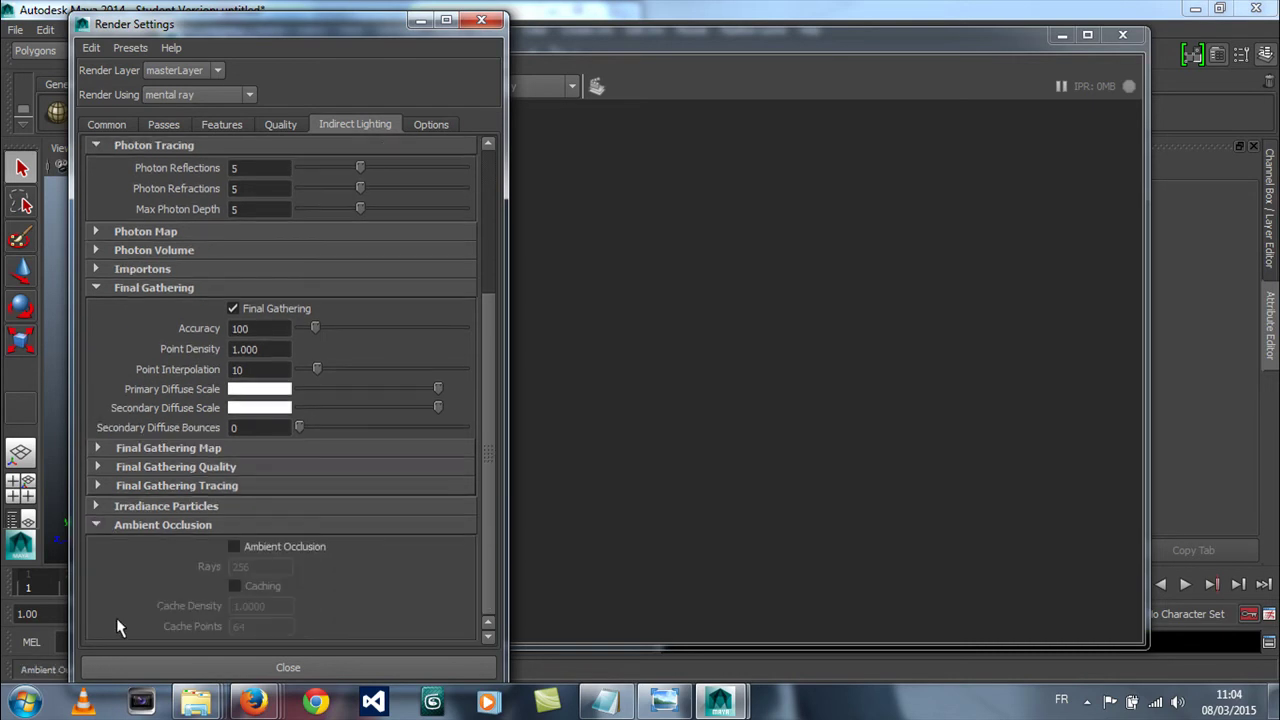
pyautogui.click(240, 546)
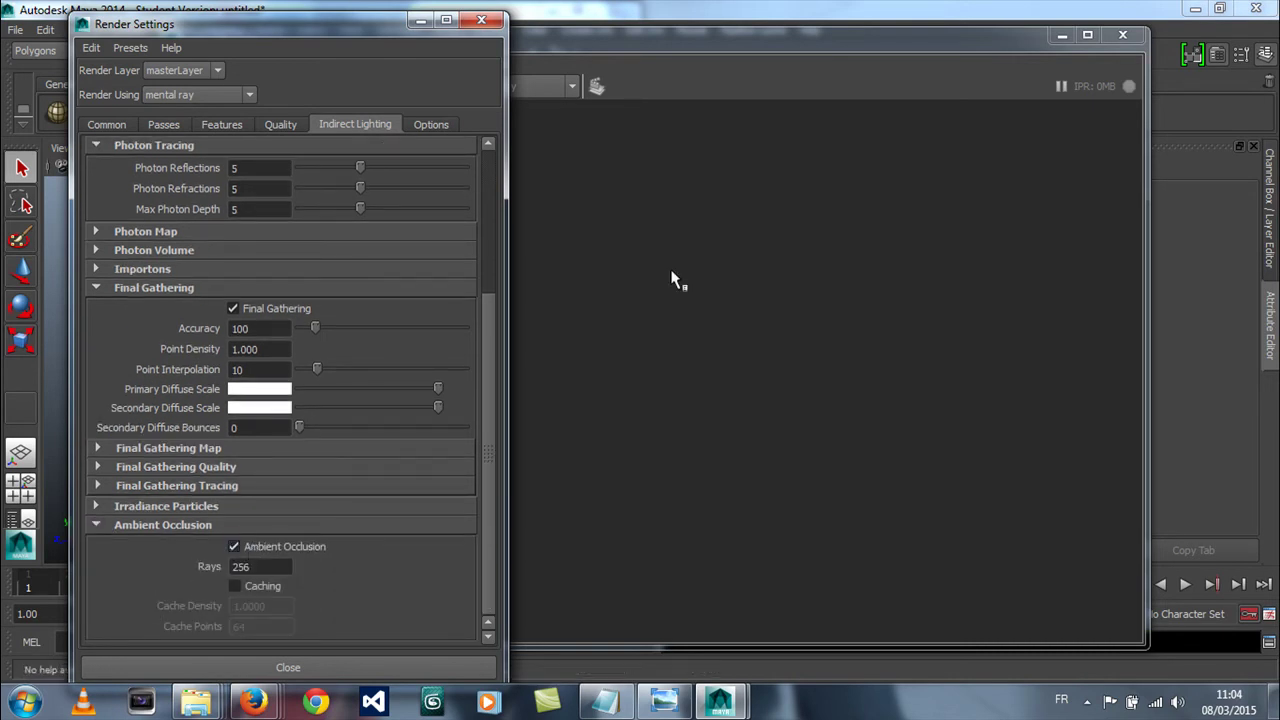
pyautogui.click(421, 20)
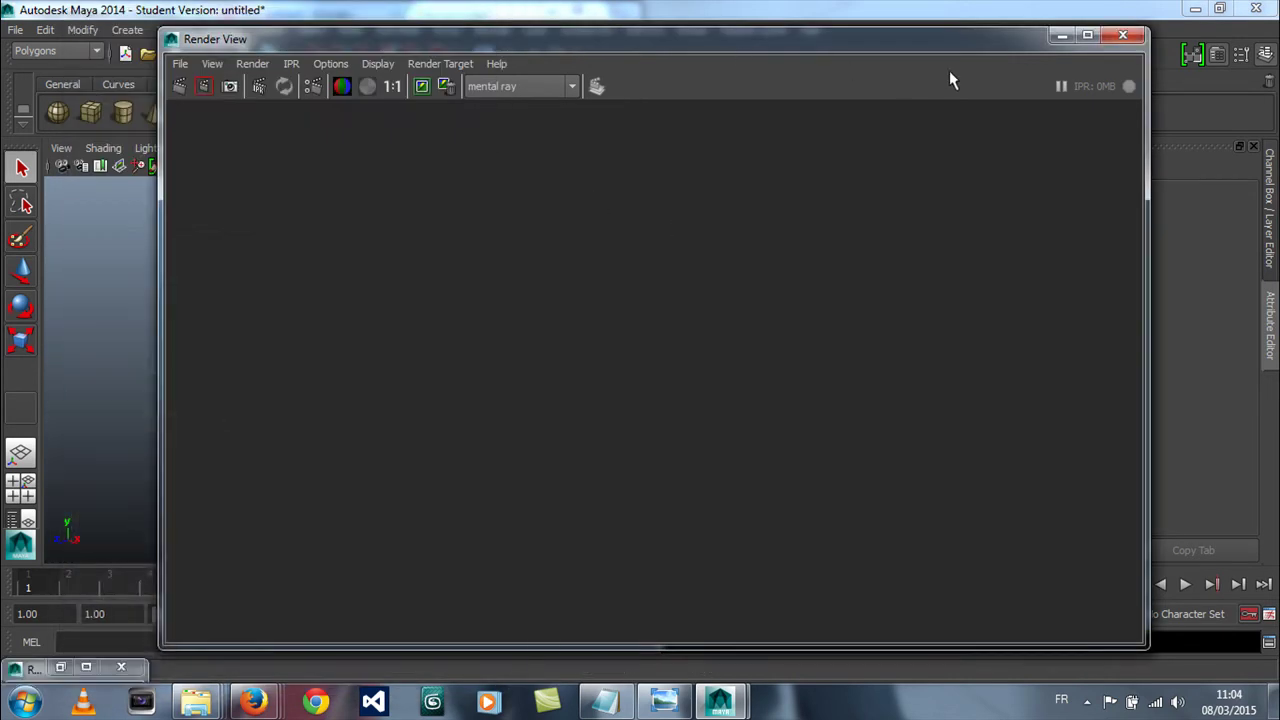
pyautogui.click(1062, 37)
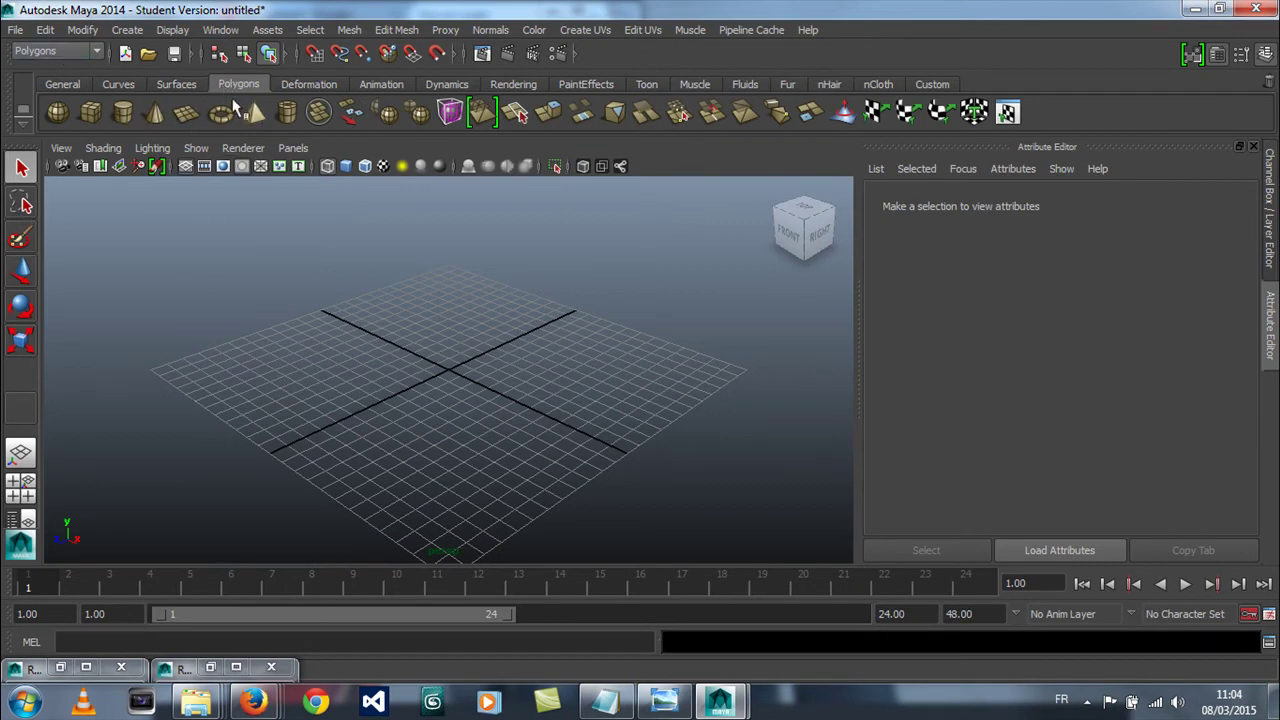
# Step: Draw a polygon plane covering the whole grid and display the viewport with Smooth Shade All
pyautogui.click(186, 112)
pyautogui.moveTo(150, 374); pyautogui.dragTo(757, 376)
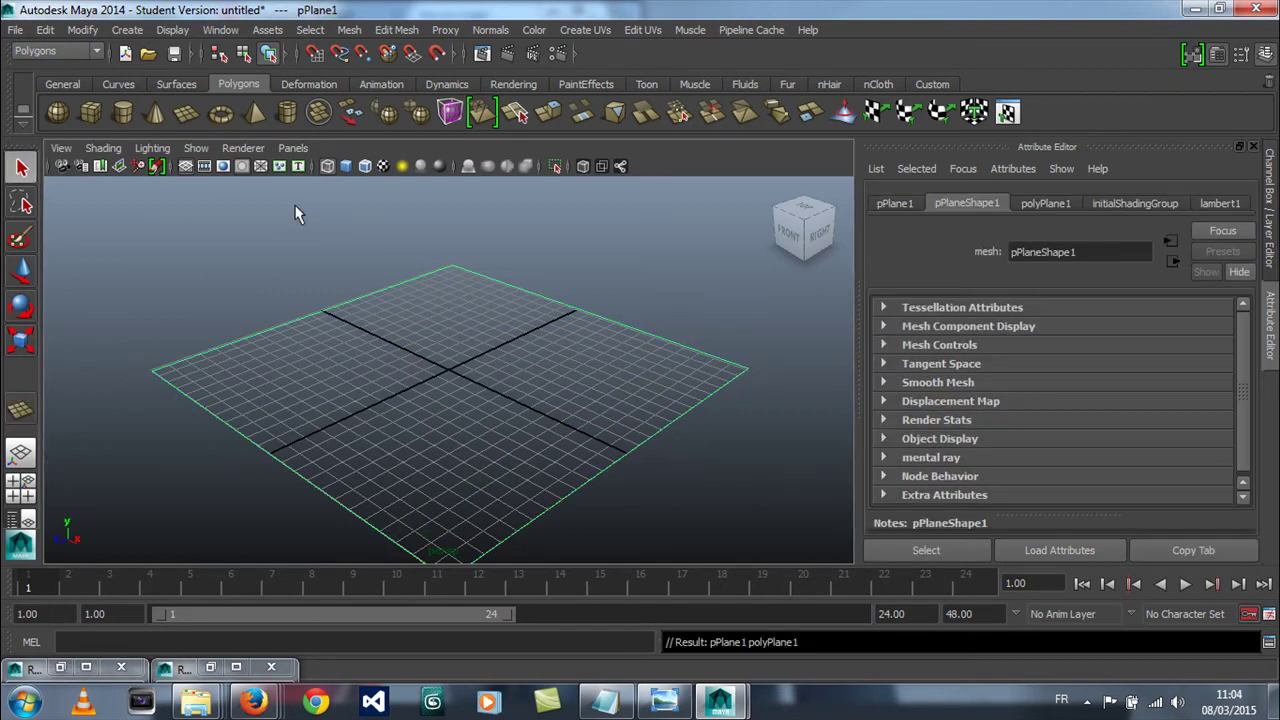
pyautogui.click(103, 148)
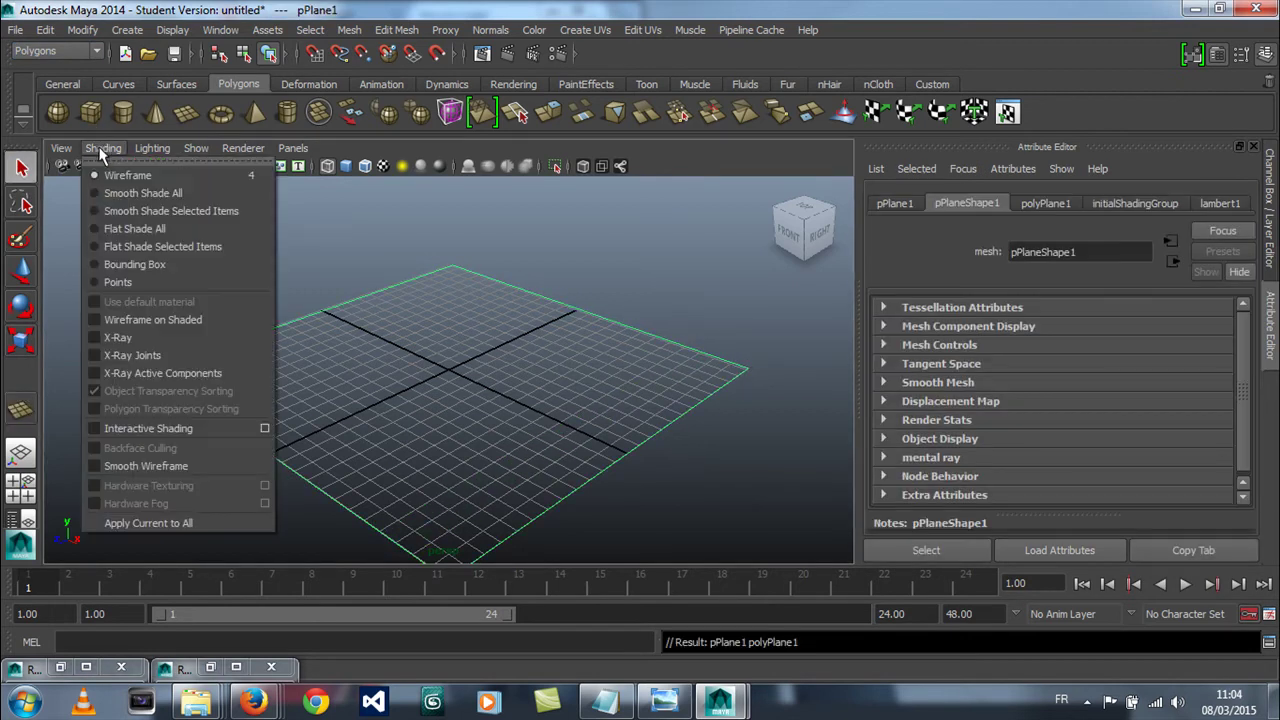
pyautogui.click(120, 195)
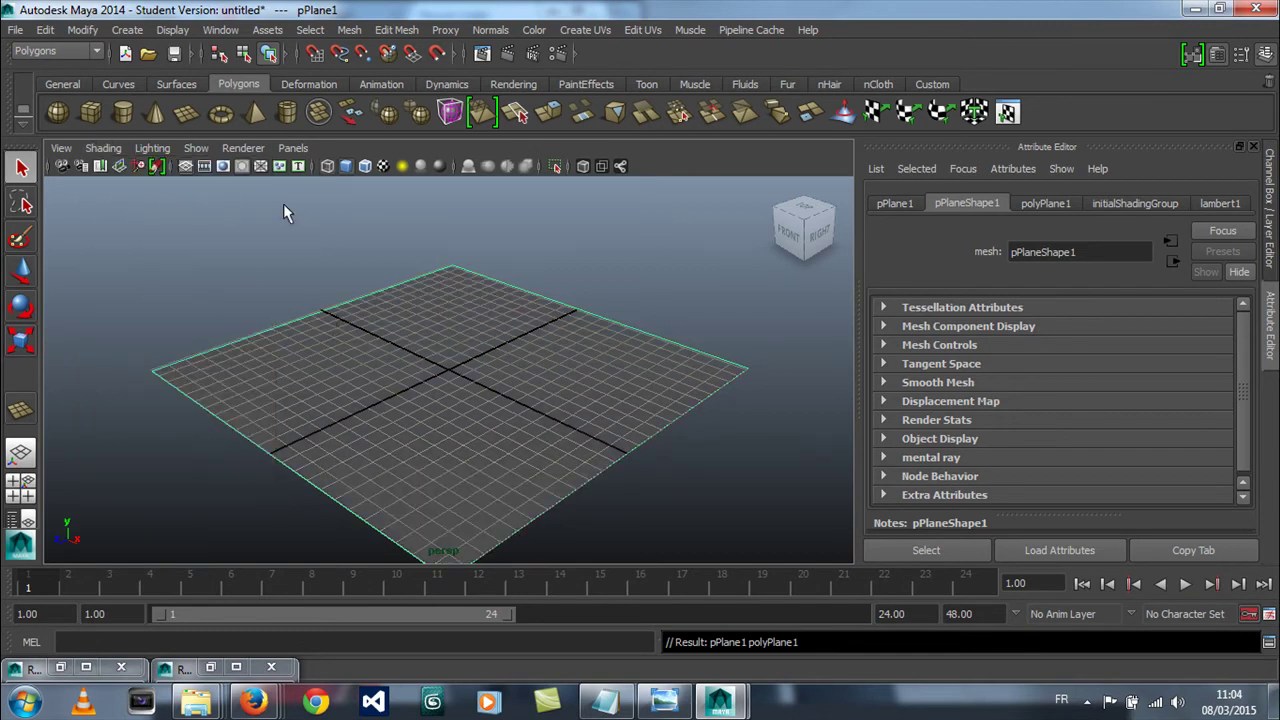
# Step: Keep the viewport on default lighting and switch its renderer to Viewport 2.0
pyautogui.click(163, 150)
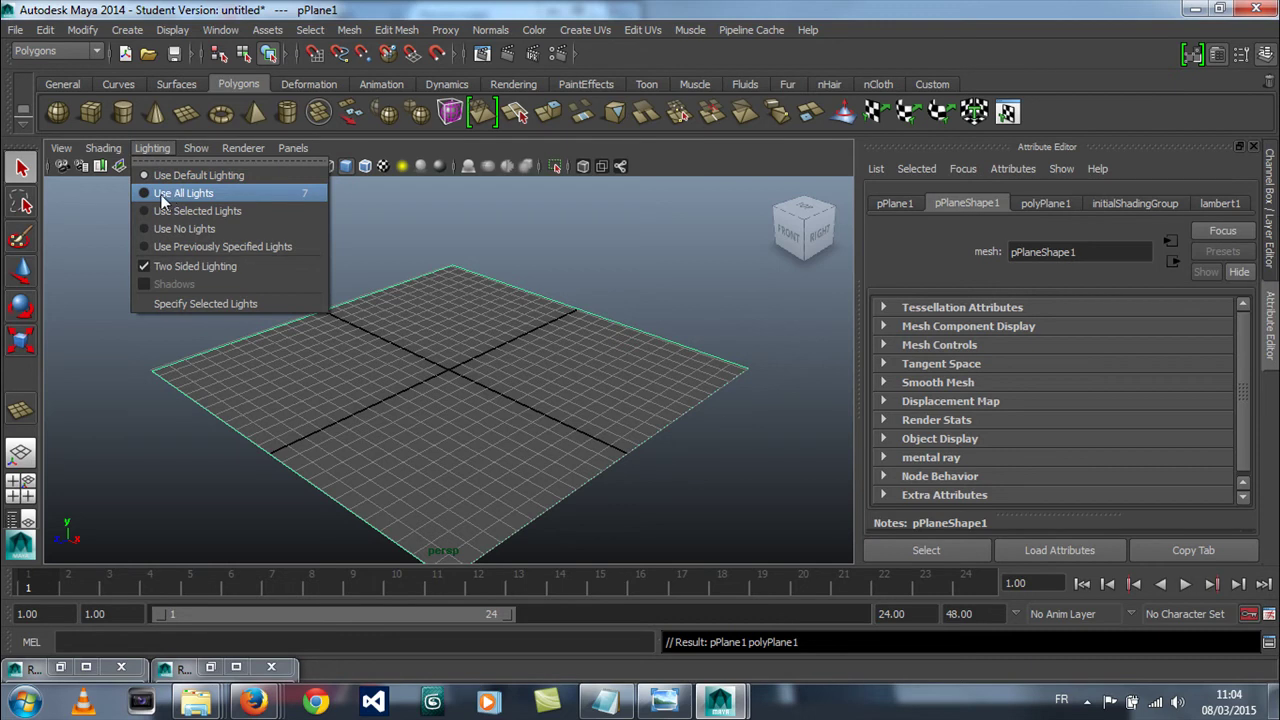
pyautogui.click(190, 175)
pyautogui.click(196, 148)
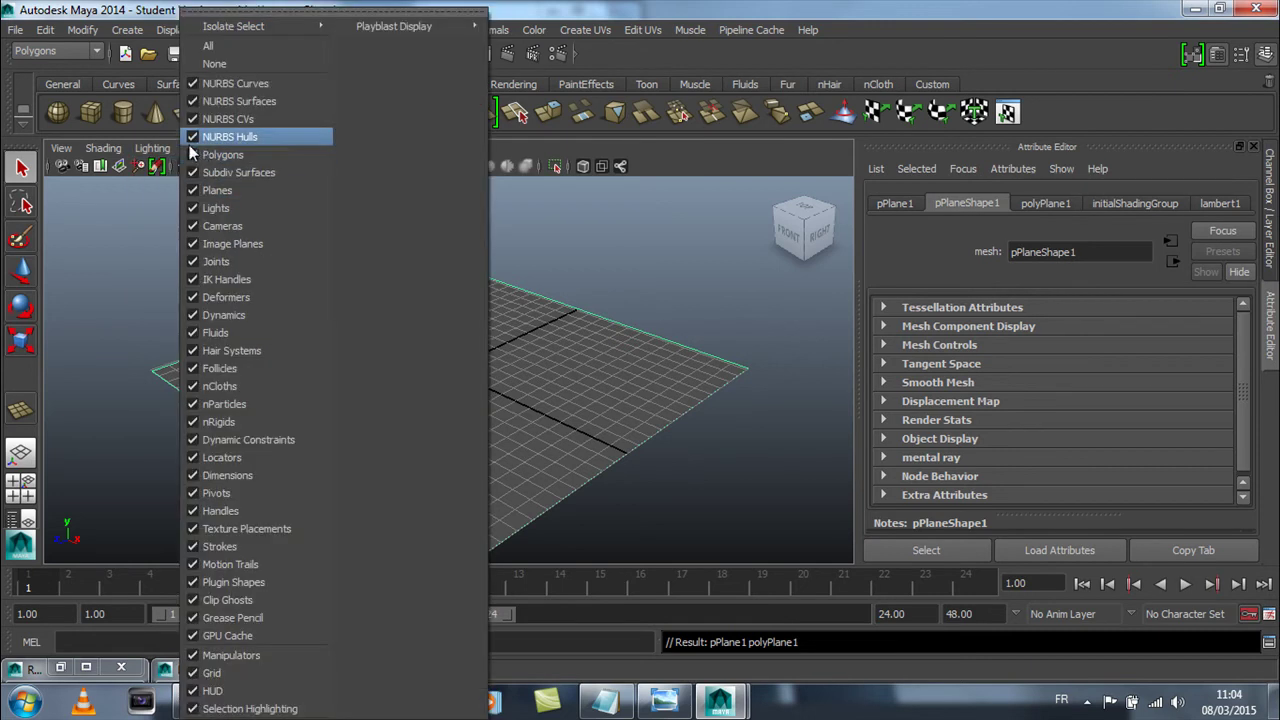
pyautogui.click(237, 147)
pyautogui.click(240, 148)
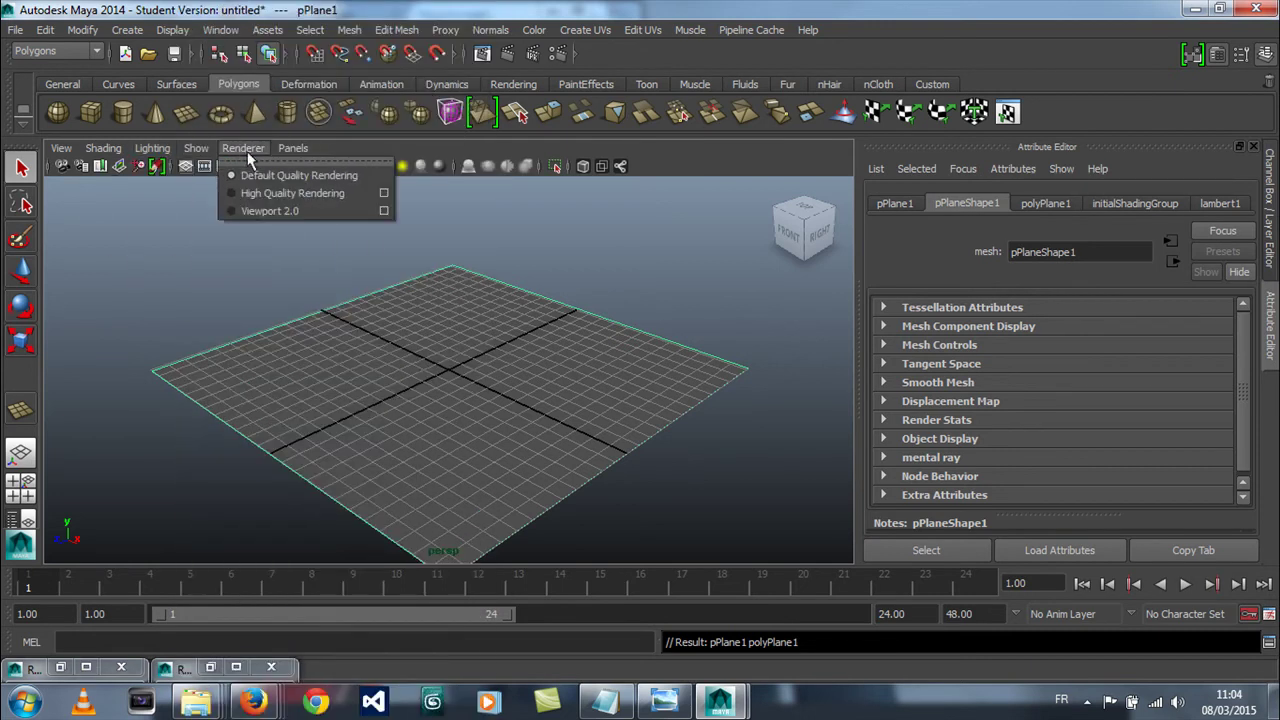
pyautogui.click(247, 213)
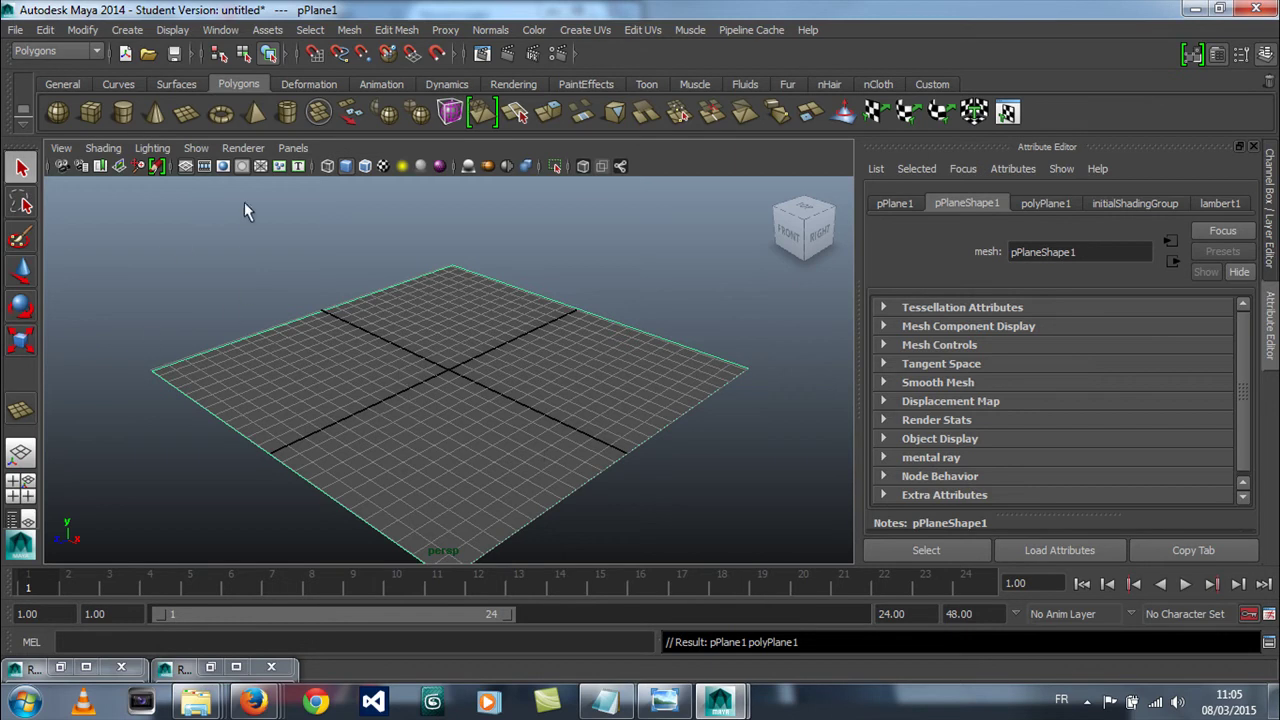
pyautogui.click(244, 149)
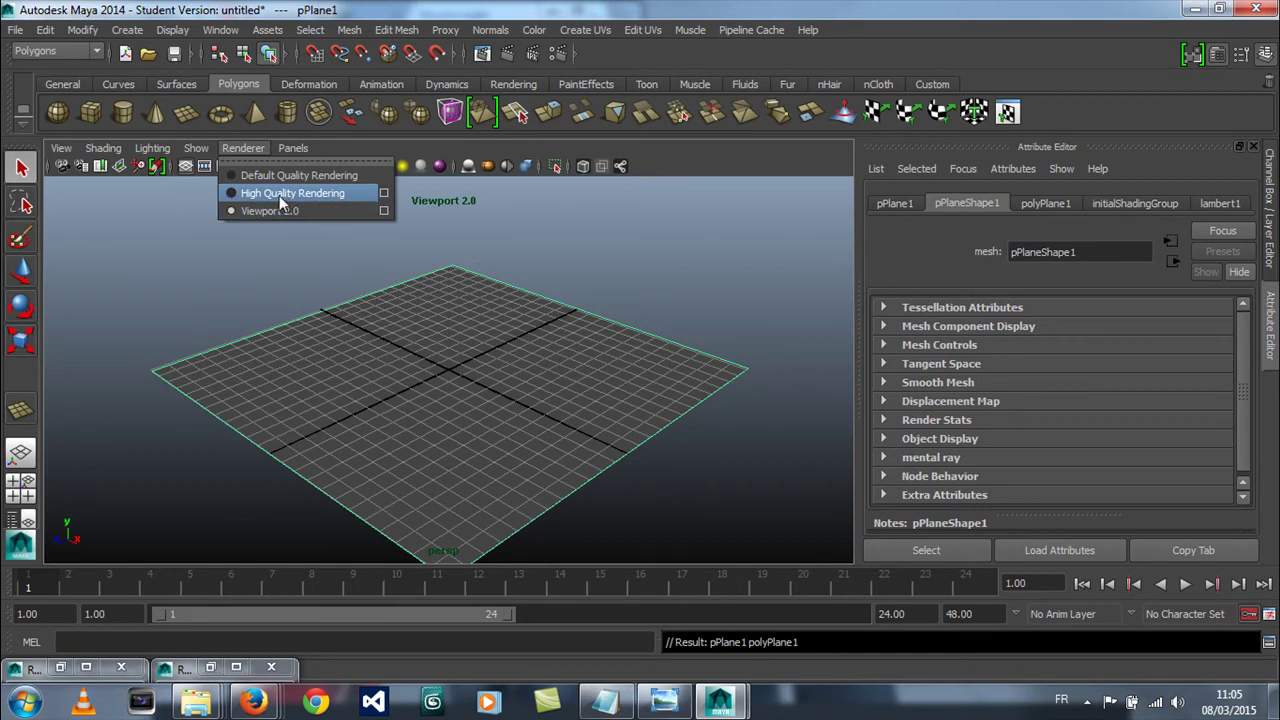
pyautogui.click(665, 274)
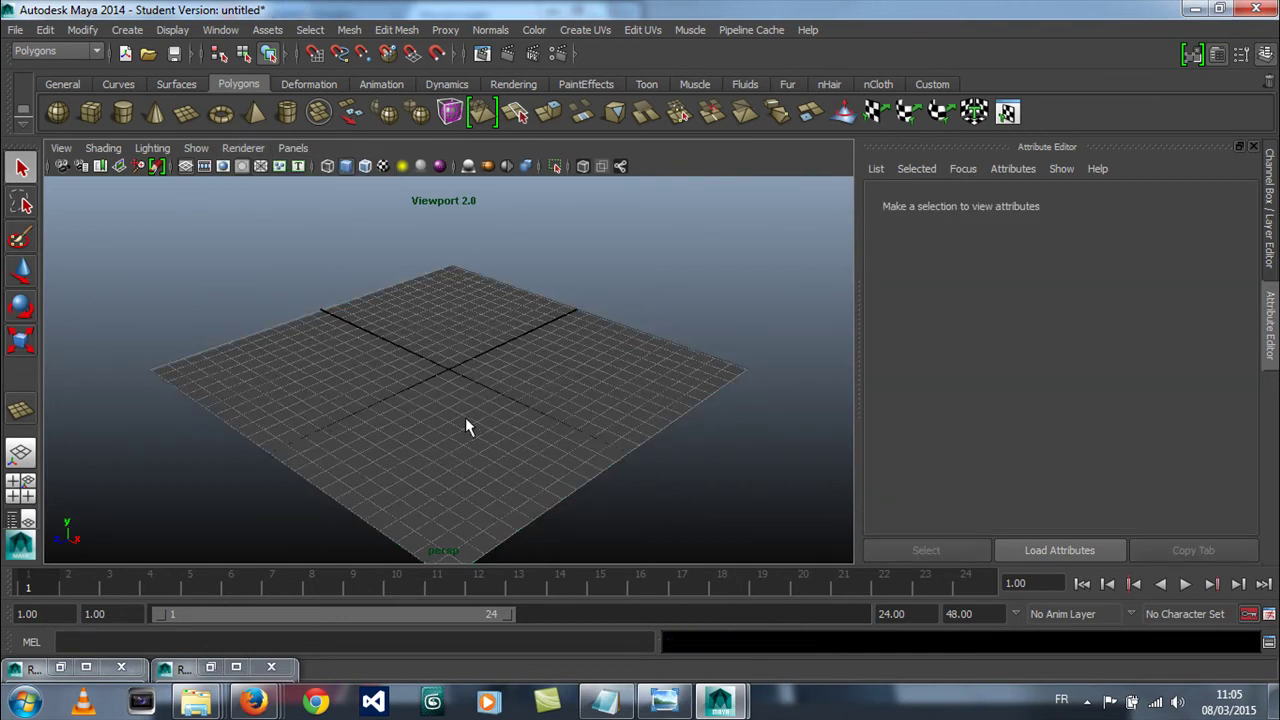
pyautogui.click(465, 425)
pyautogui.click(243, 148)
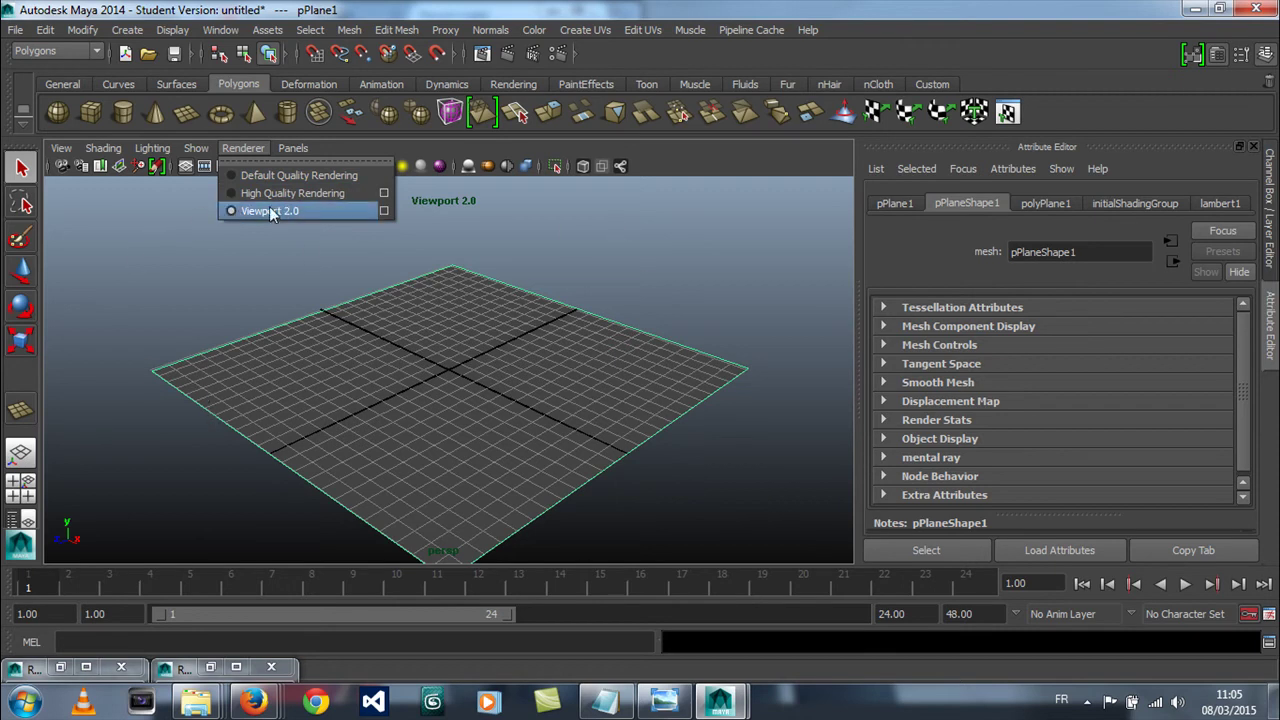
pyautogui.click(299, 302)
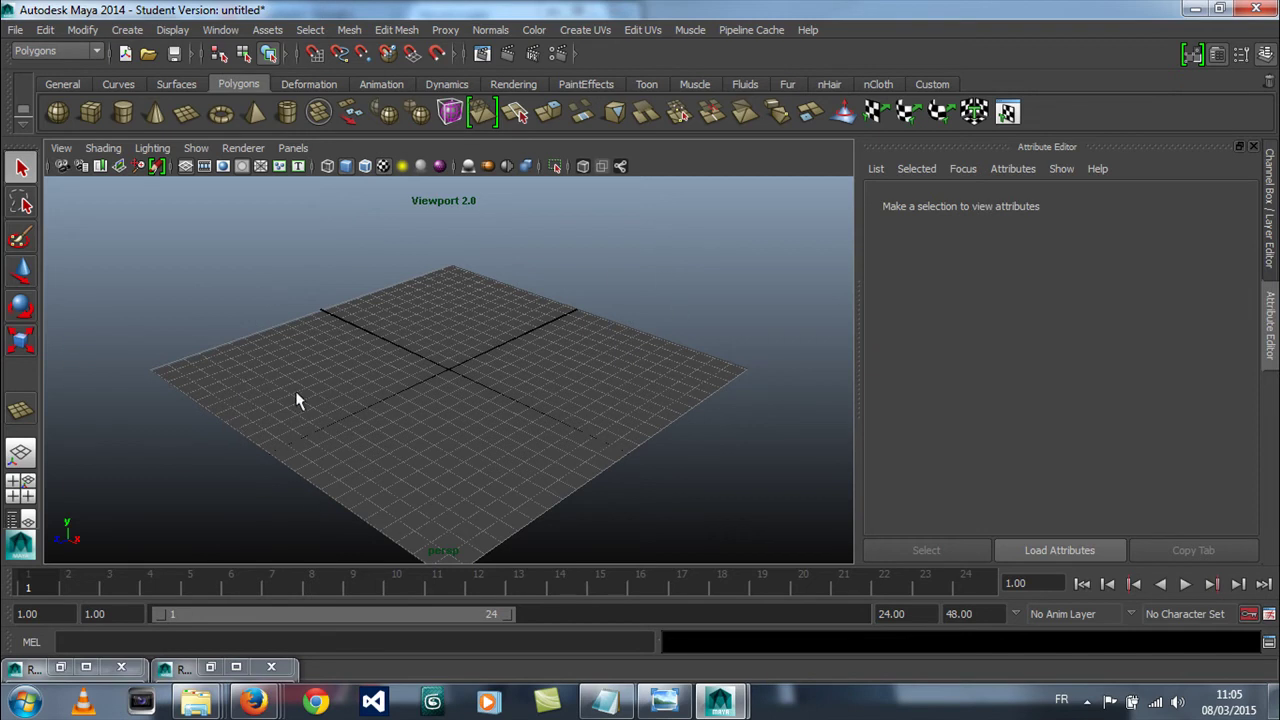
# Step: Select the plane and assign it a new mental ray mia_material_x material
pyautogui.click(324, 435)
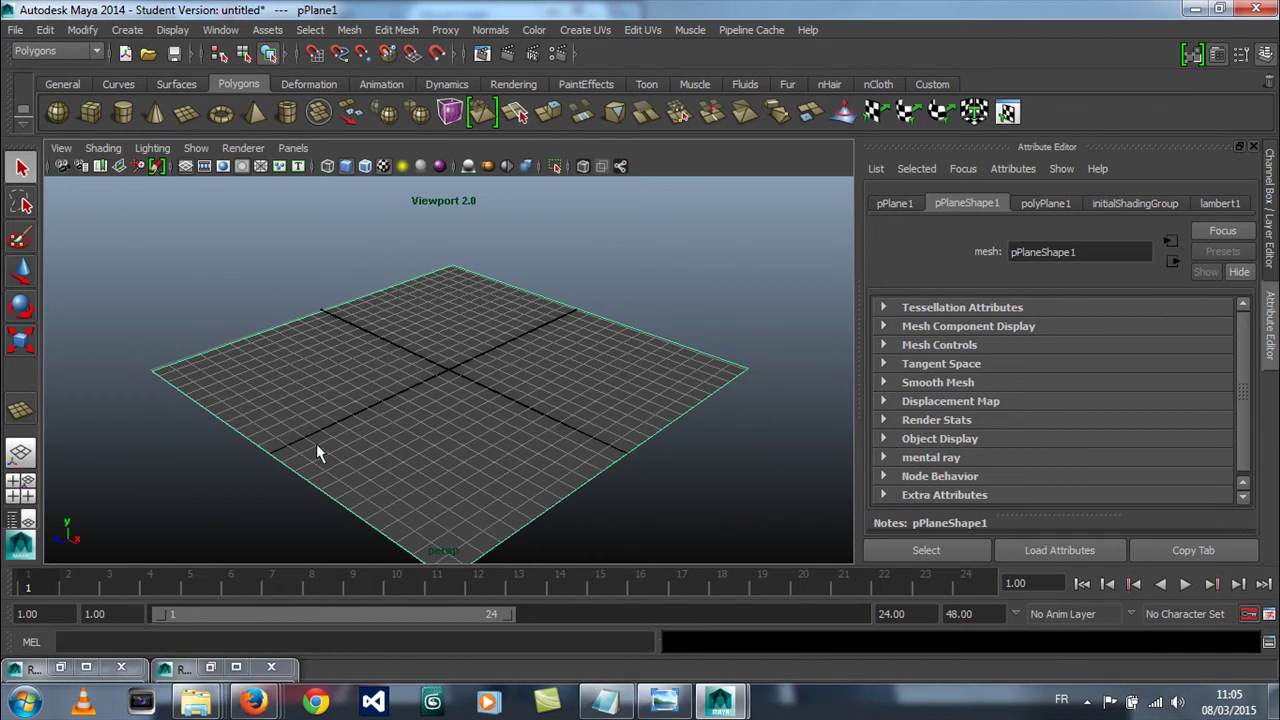
pyautogui.click(1218, 203)
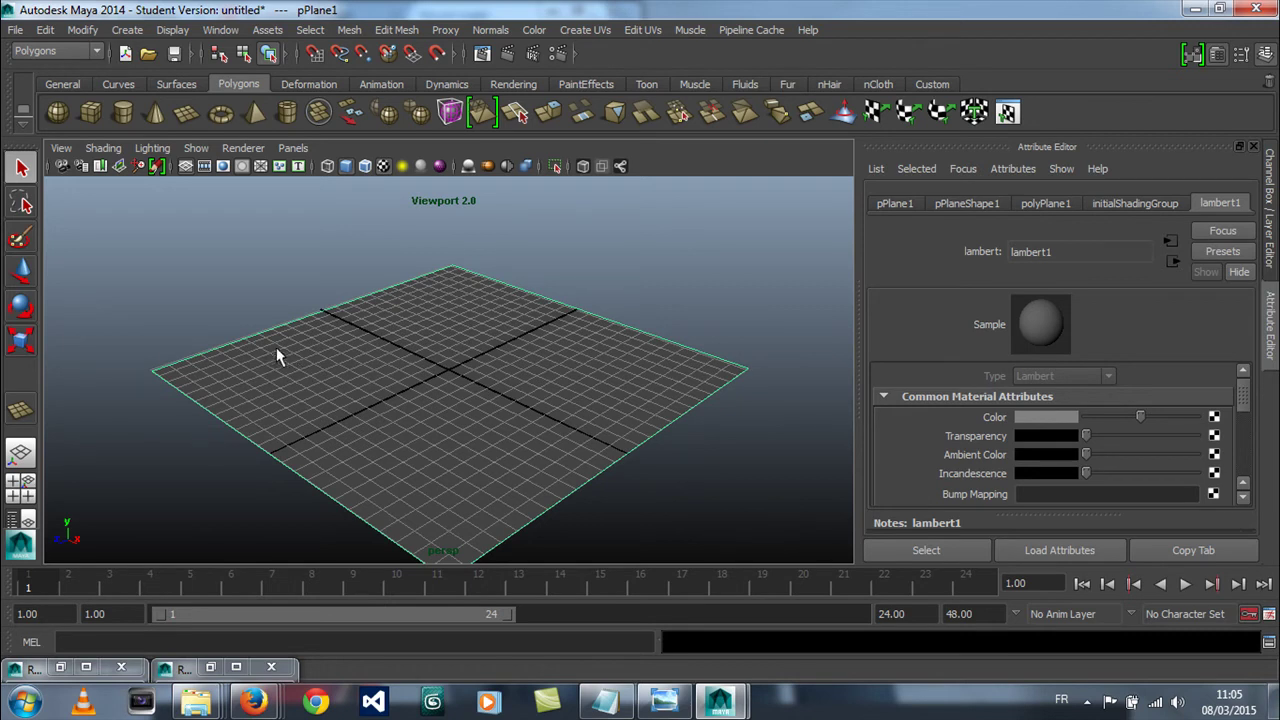
pyautogui.rightClick(432, 289)
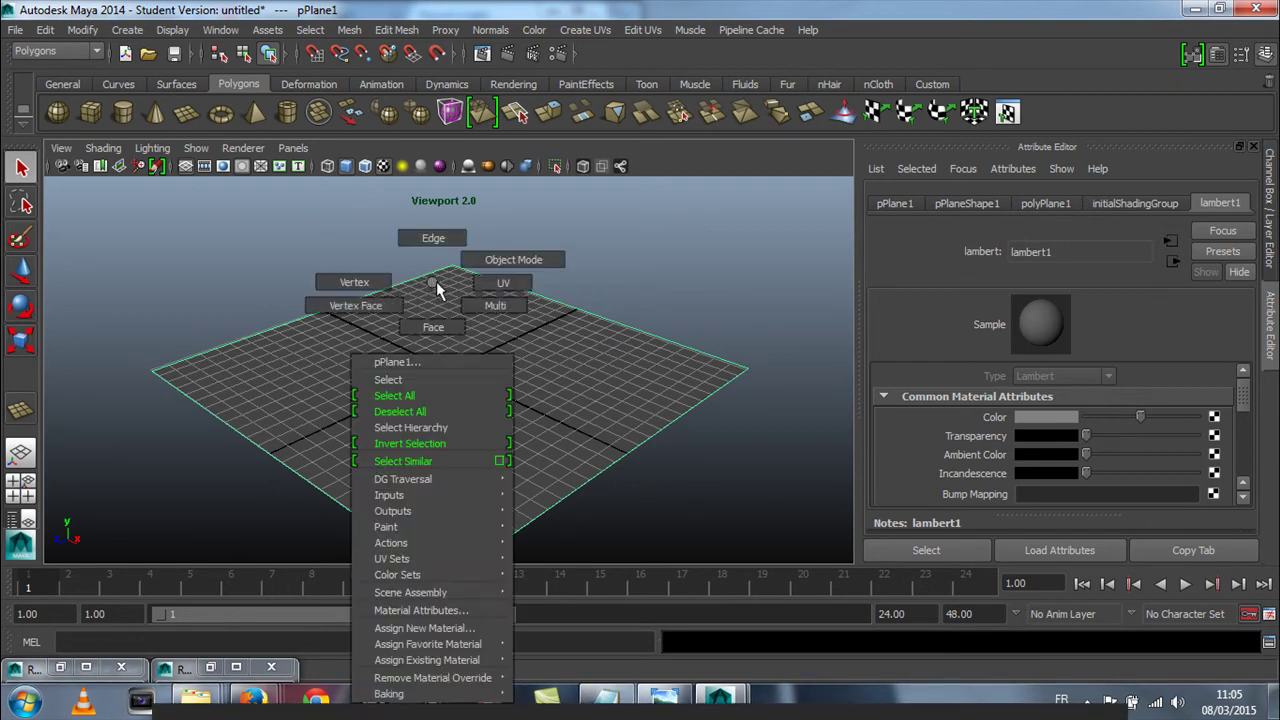
pyautogui.click(453, 628)
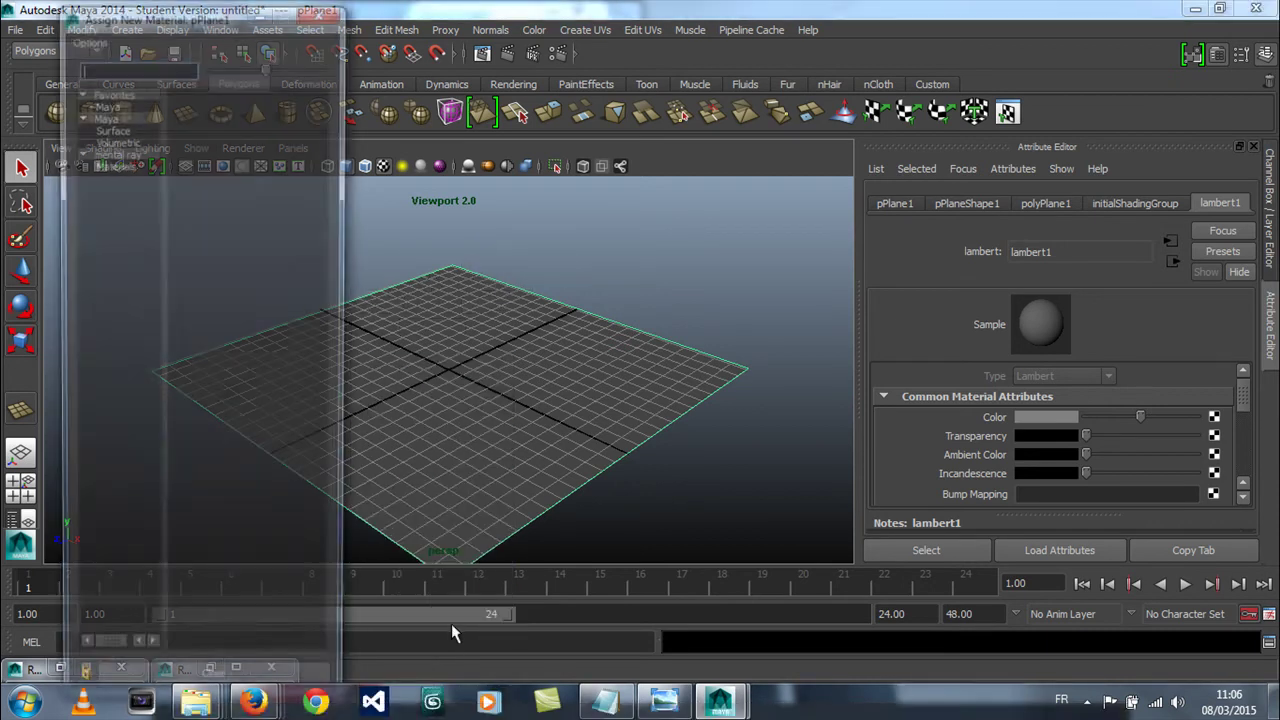
pyautogui.click(114, 164)
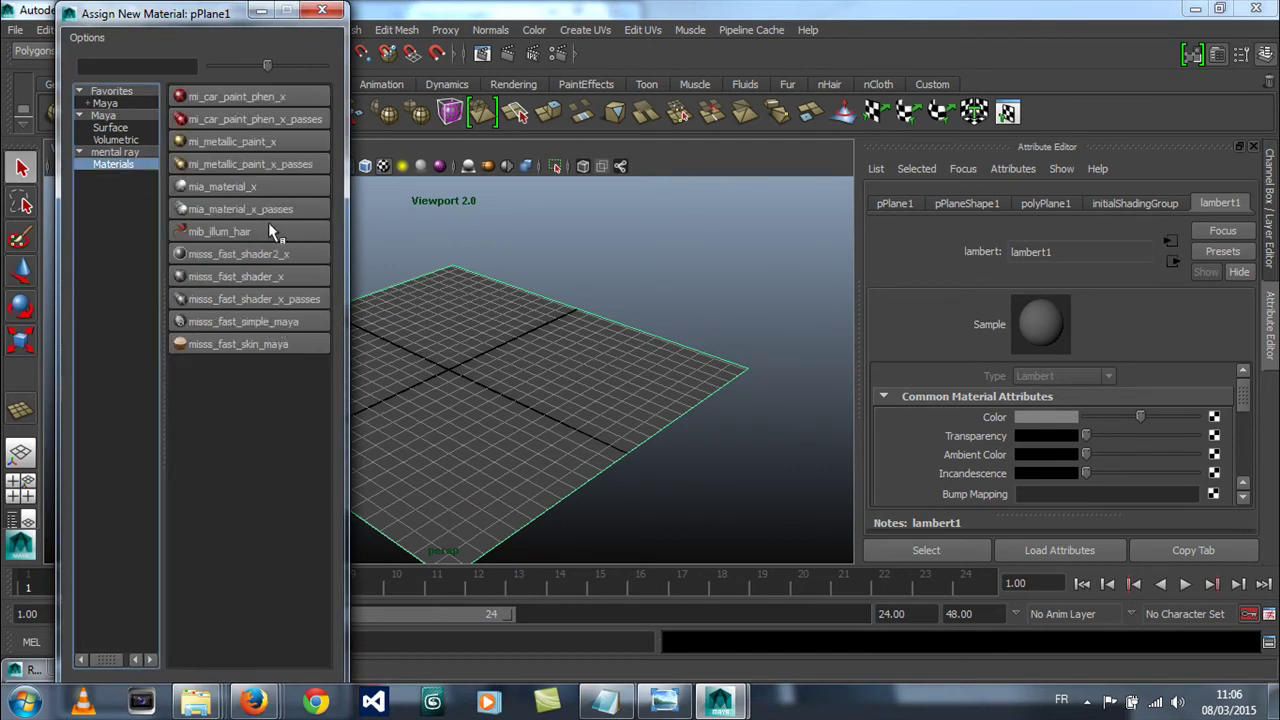
pyautogui.click(222, 187)
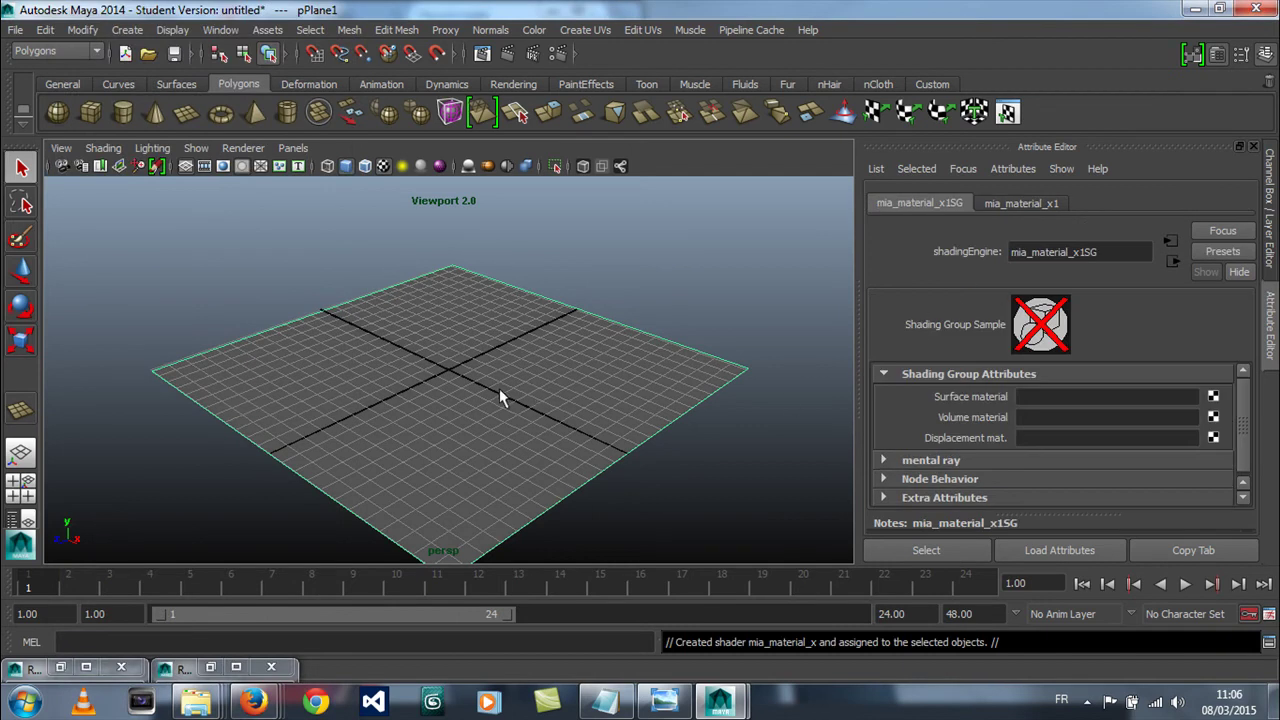
# Step: Rename the plane's mia_material_x material to PlaneMaterial
pyautogui.click(499, 397)
pyautogui.click(1130, 204)
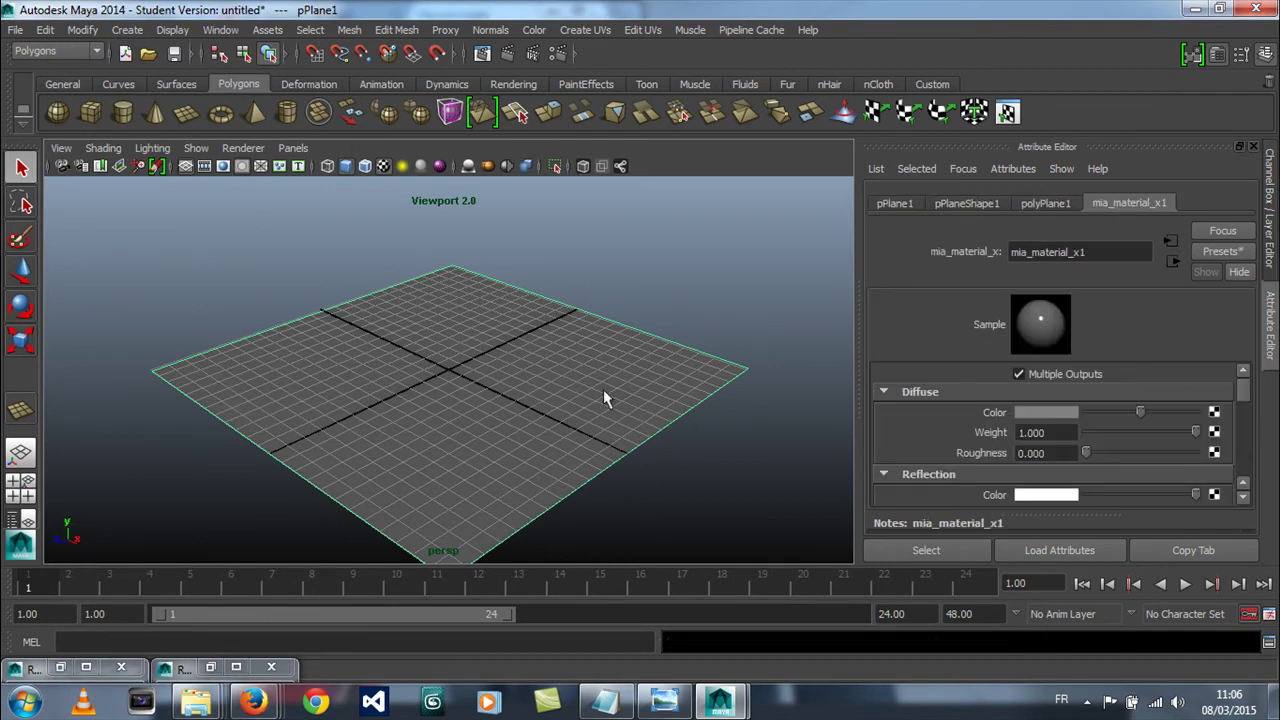
pyautogui.click(1116, 258)
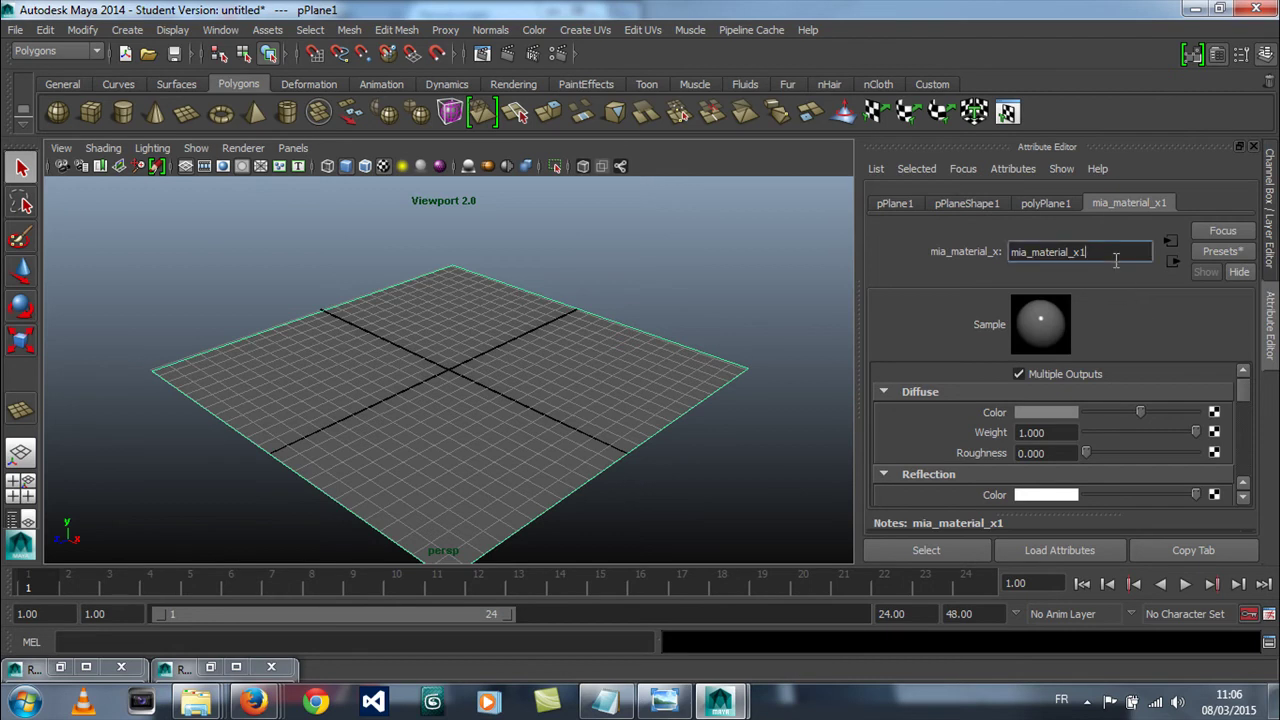
pyautogui.write('PlaneM')
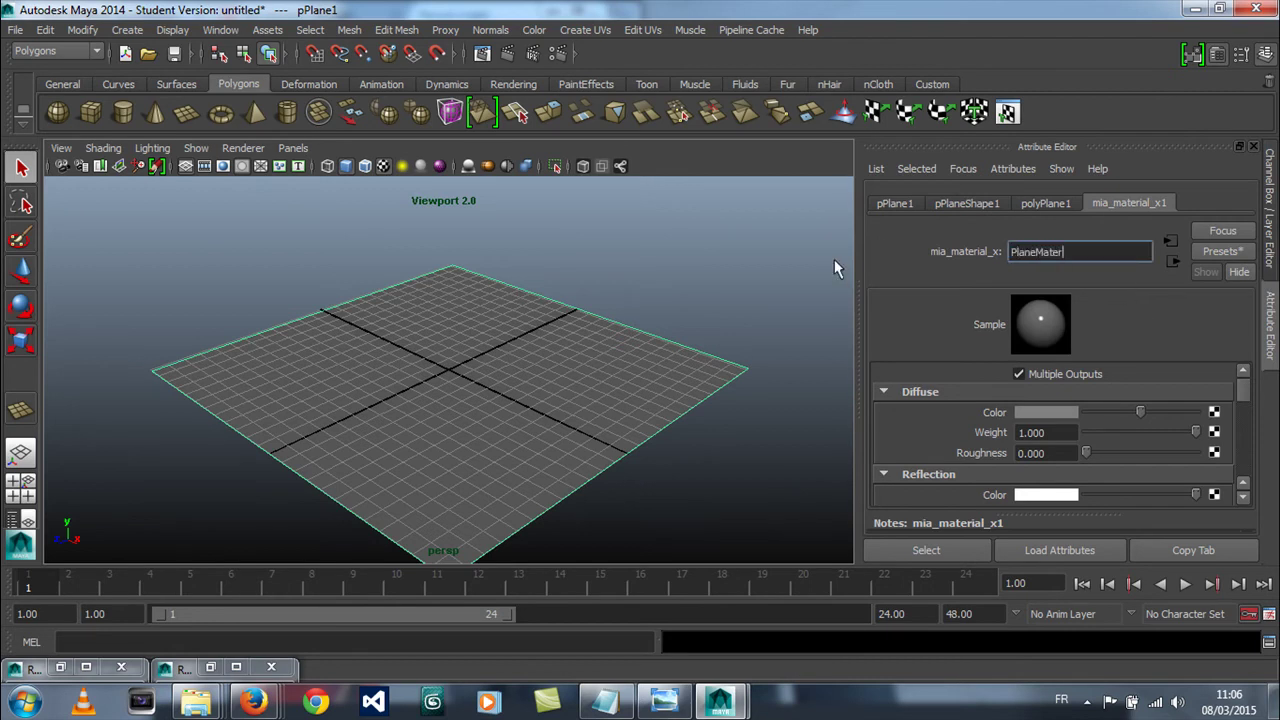
pyautogui.press('Return')
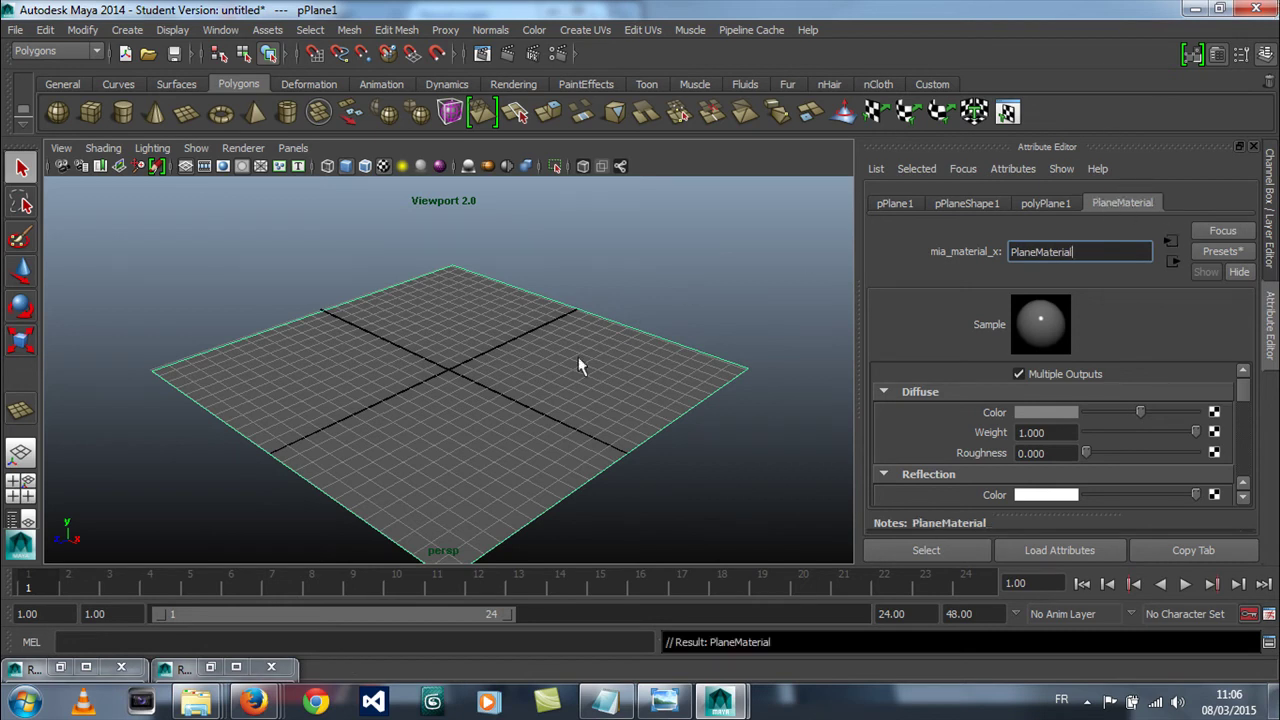
# Step: Open the Hypershade and move its window clear of the Attribute Editor
pyautogui.click(224, 31)
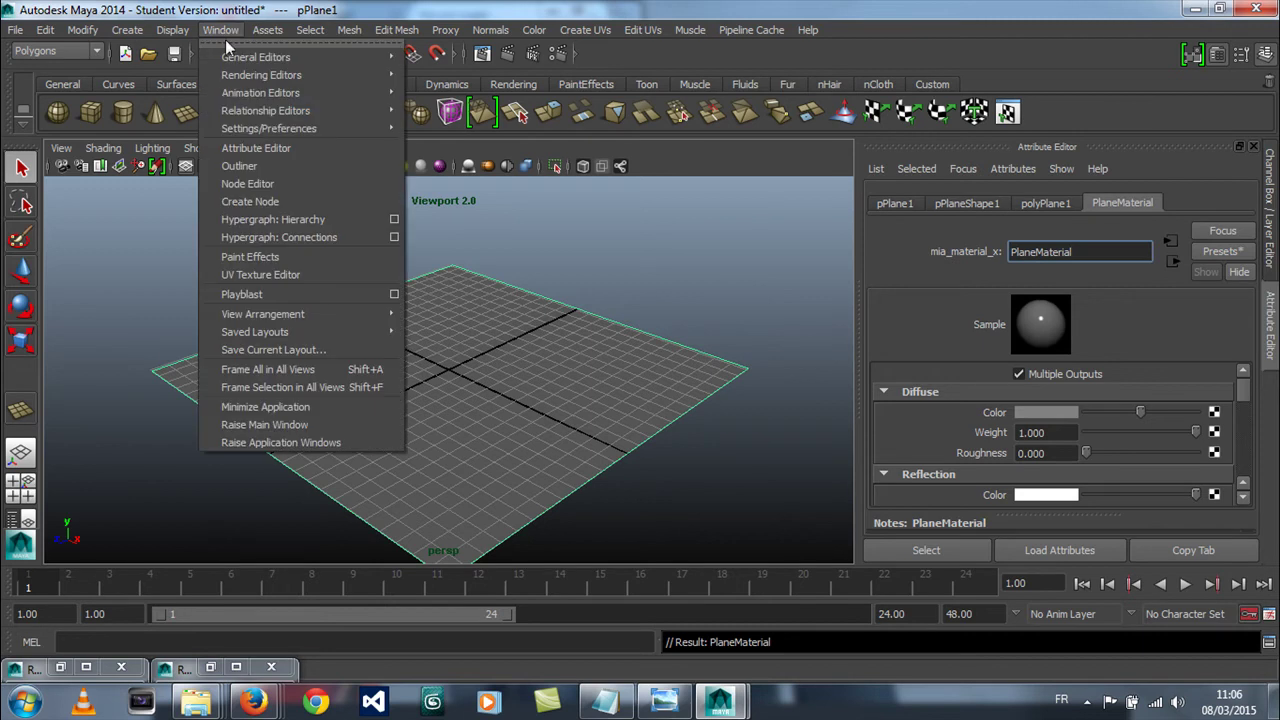
pyautogui.moveTo(255, 115)
pyautogui.moveTo(319, 75)
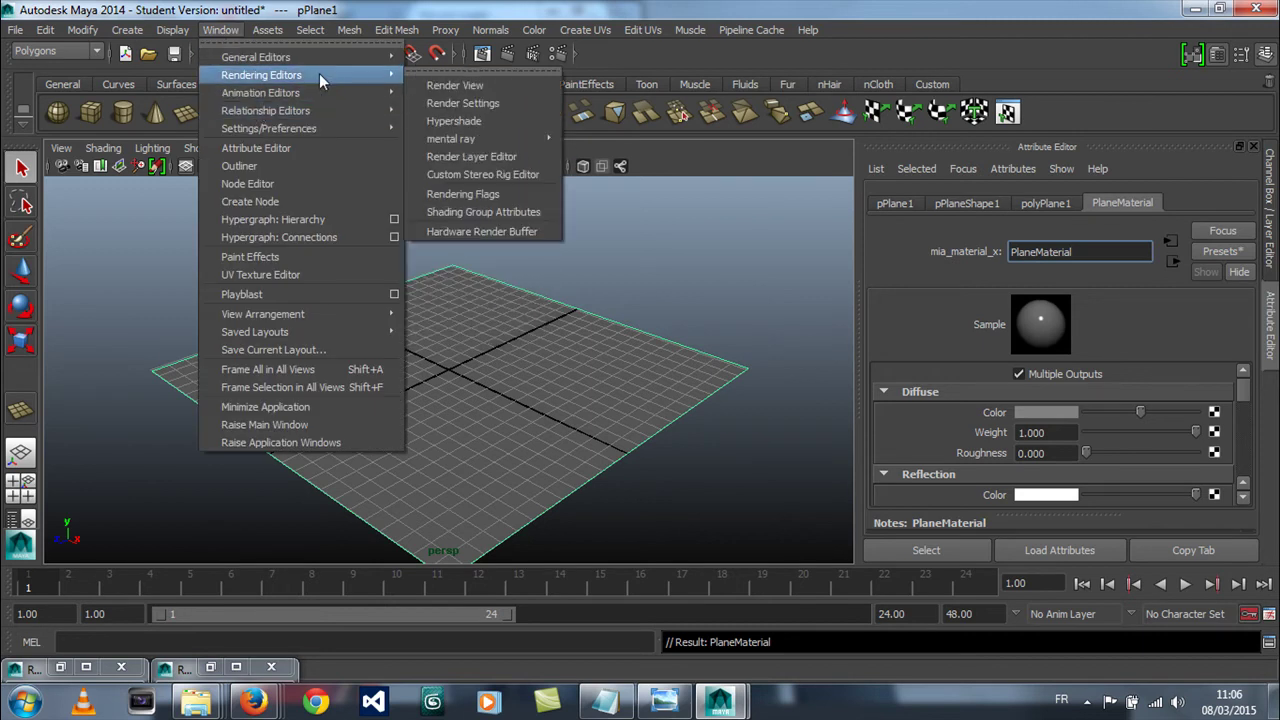
pyautogui.click(500, 124)
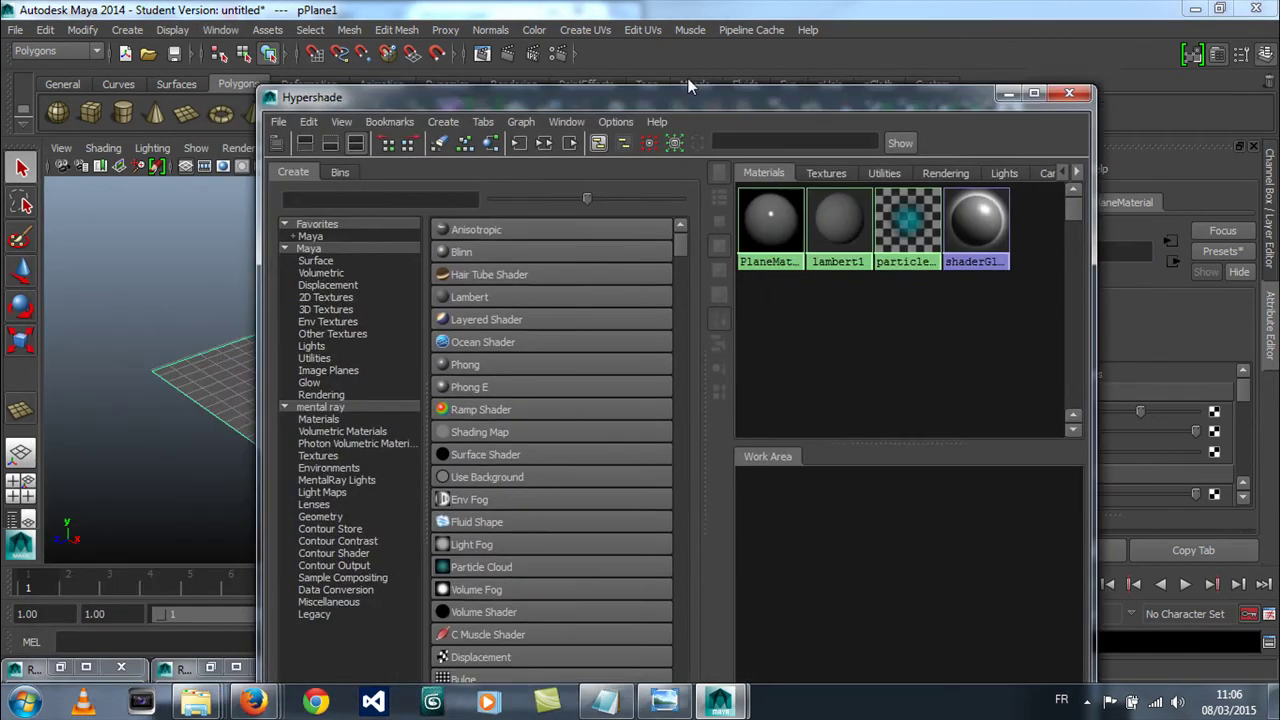
pyautogui.moveTo(688, 80); pyautogui.dragTo(438, 6)
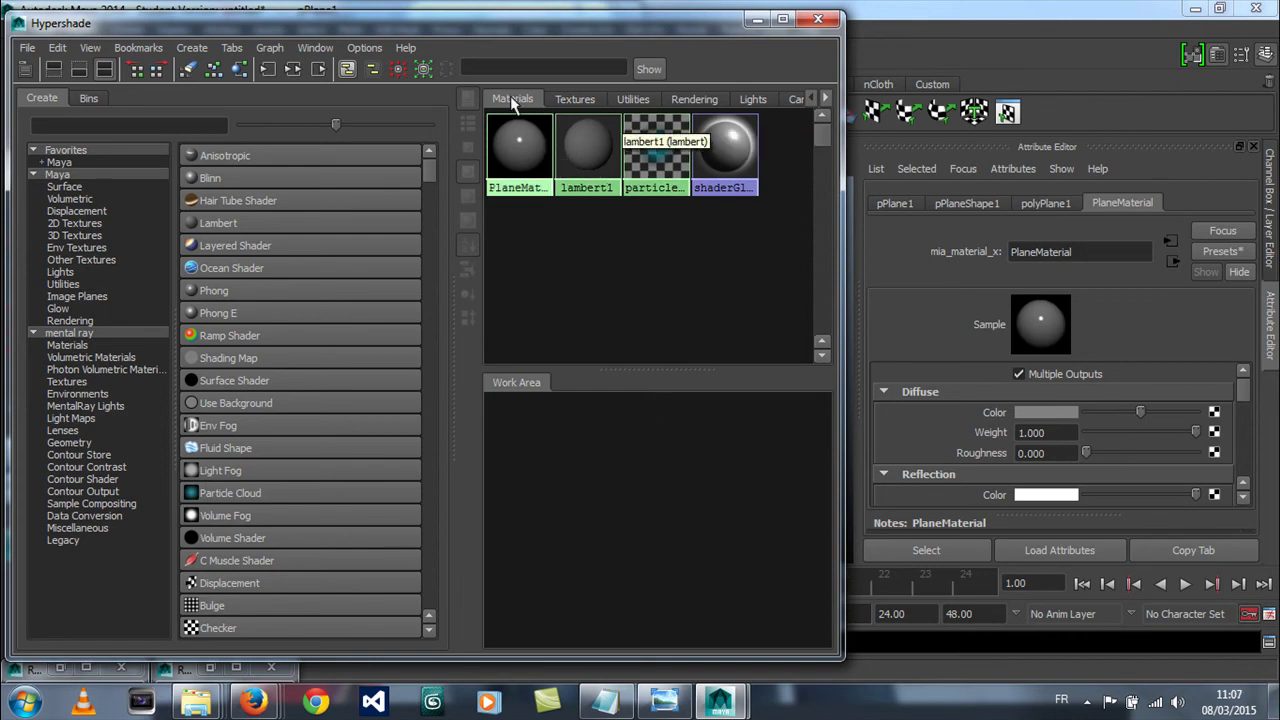
pyautogui.moveTo(412, 28); pyautogui.dragTo(436, 18)
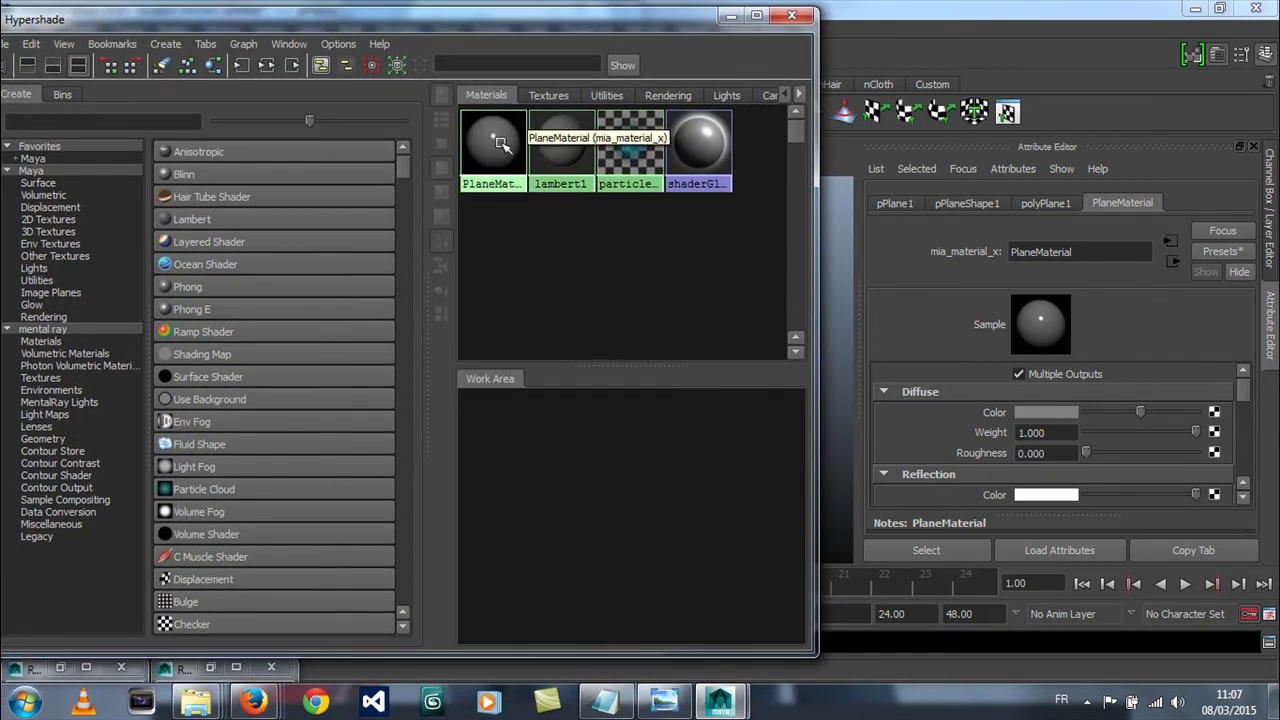
# Step: Add PlaneMaterial to the Hypershade work area and adjust its placement there
pyautogui.moveTo(490, 135); pyautogui.dragTo(531, 467, button='middle')
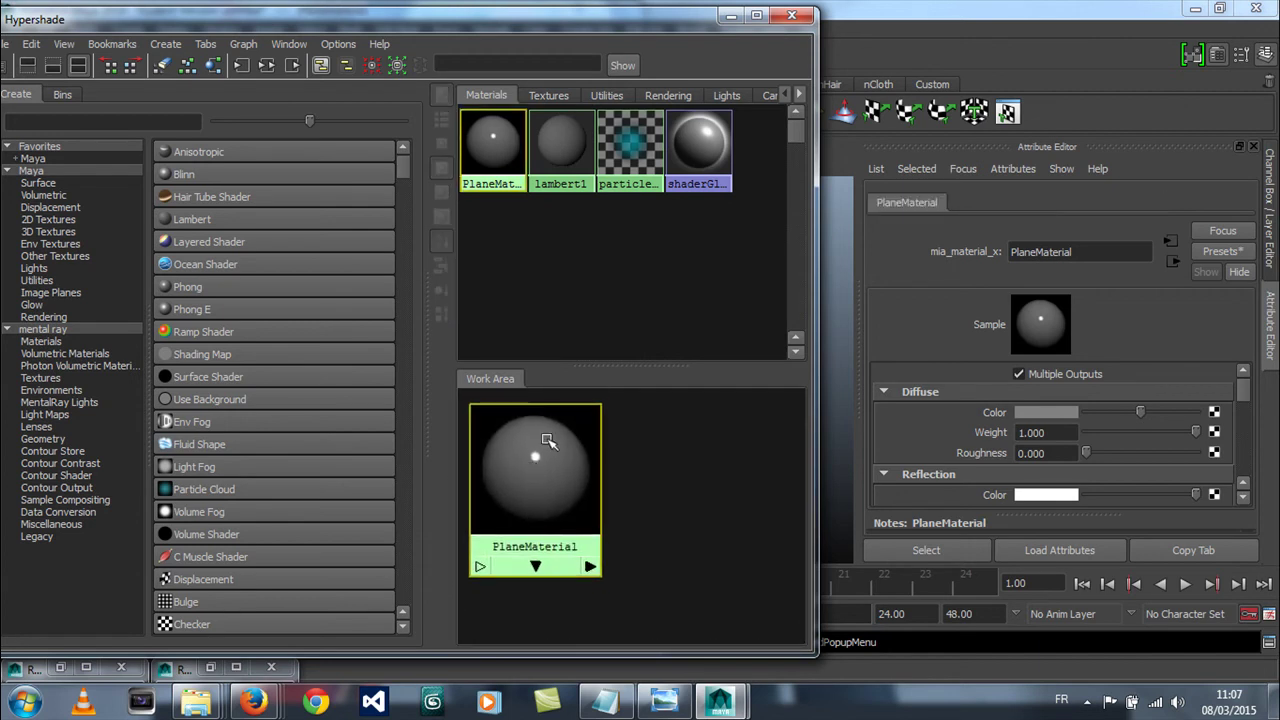
pyautogui.moveTo(529, 466); pyautogui.dragTo(555, 470)
pyautogui.scroll(-6, 555, 470)
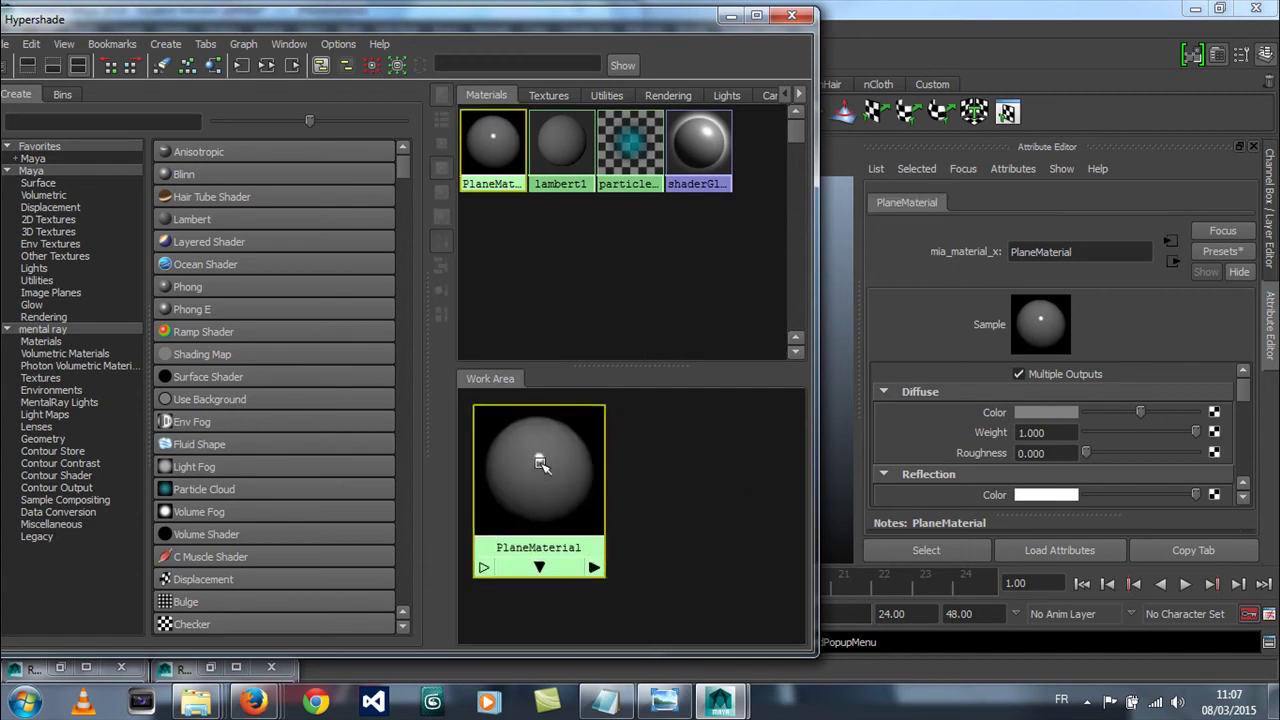
pyautogui.scroll(2, 614, 492)
pyautogui.scroll(-4, 614, 488)
pyautogui.scroll(8, 614, 487)
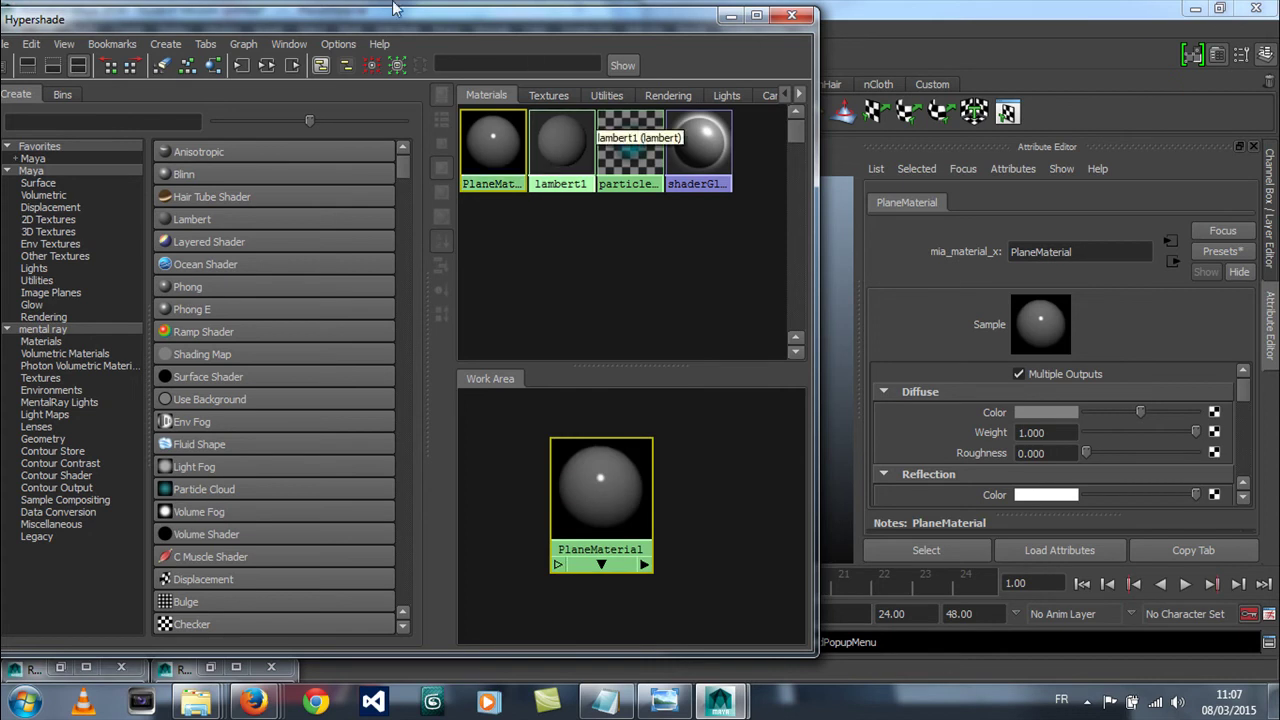
pyautogui.moveTo(332, 19); pyautogui.dragTo(856, 307)
pyautogui.keyDown('alt'); pyautogui.moveTo(254, 342); pyautogui.dragTo(440, 385); pyautogui.keyUp('alt')
pyautogui.moveTo(900, 305); pyautogui.dragTo(444, 88)
pyautogui.moveTo(685, 563); pyautogui.dragTo(677, 591)
pyautogui.moveTo(326, 83); pyautogui.dragTo(950, 309)
pyautogui.keyDown('alt'); pyautogui.moveTo(380, 390); pyautogui.dragTo(360, 358); pyautogui.keyUp('alt')
pyautogui.moveTo(950, 310); pyautogui.dragTo(304, 31)
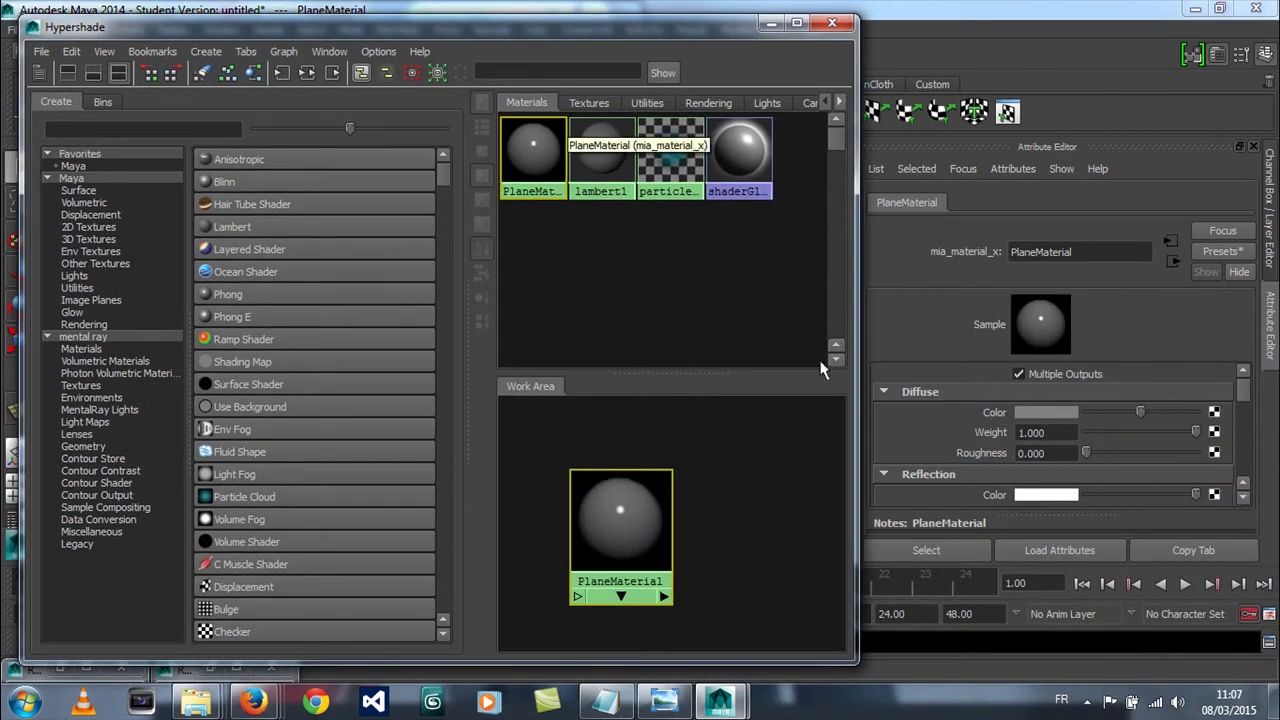
# Step: Make room beside the PlaneMaterial node in the work area and create a Checker 2D texture
pyautogui.moveTo(598, 538); pyautogui.dragTo(551, 481)
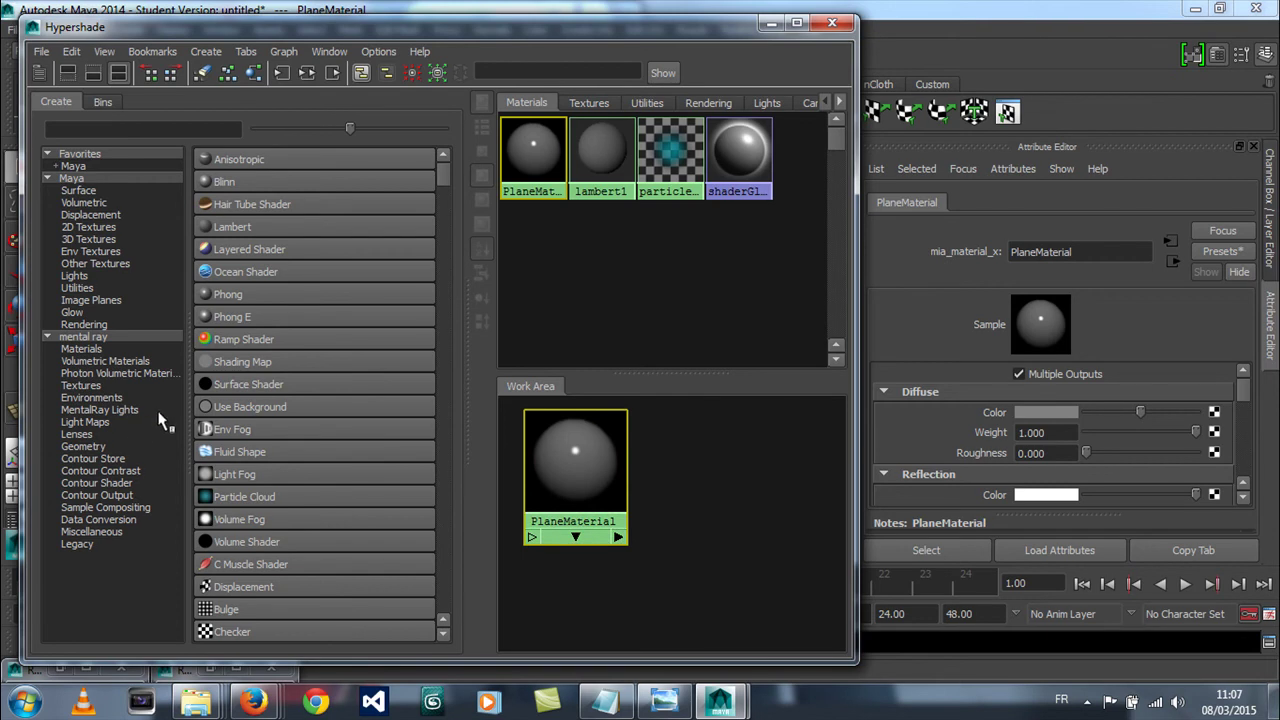
pyautogui.scroll(-1, 595, 535)
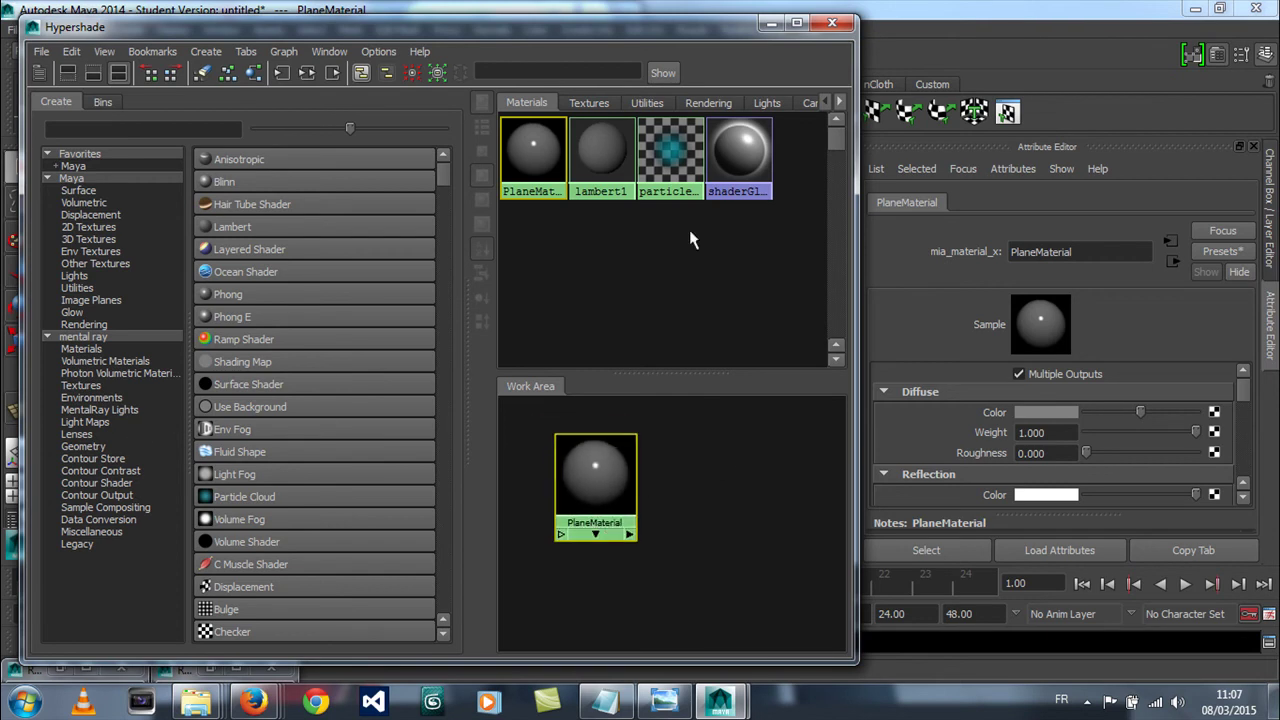
pyautogui.moveTo(600, 472); pyautogui.dragTo(749, 470)
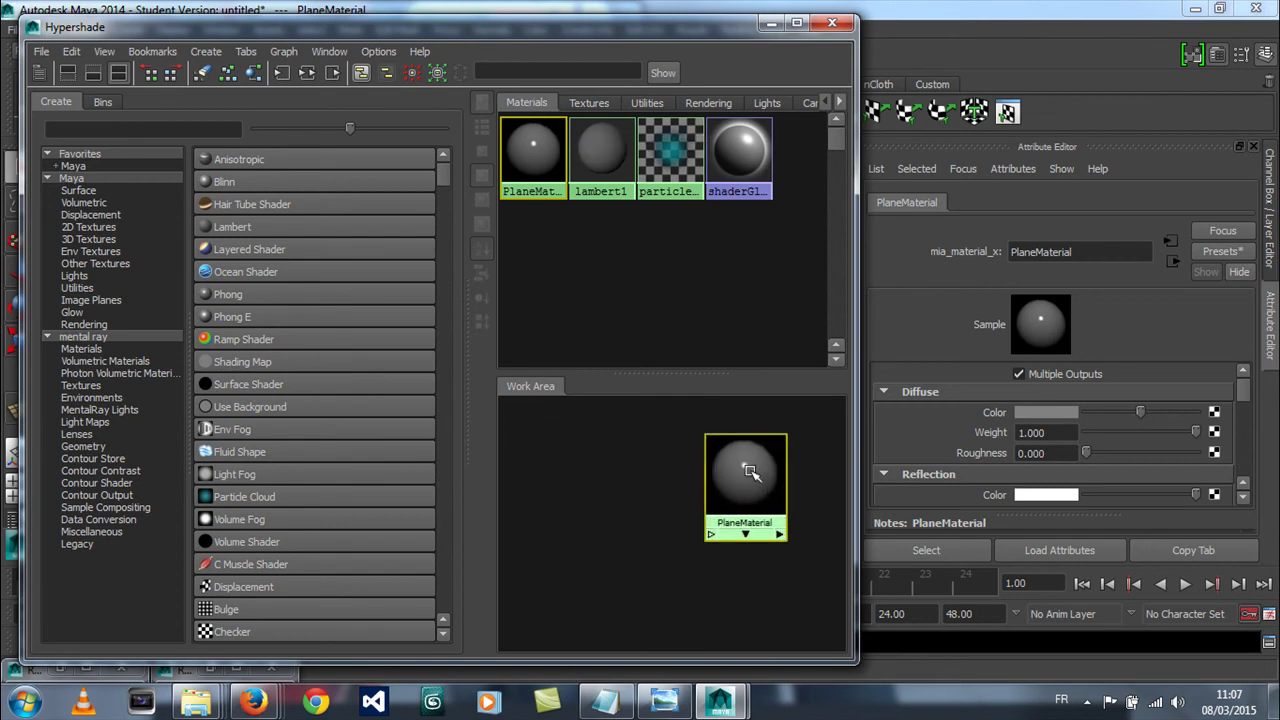
pyautogui.click(89, 228)
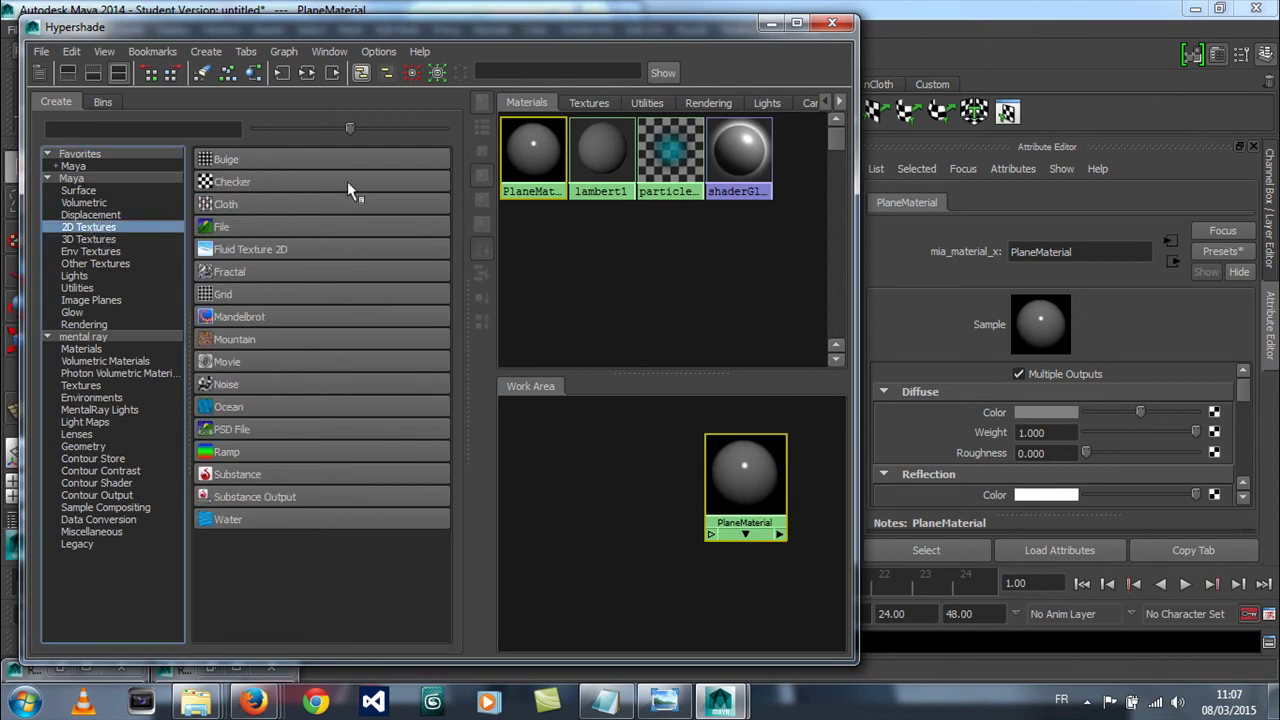
pyautogui.click(227, 182)
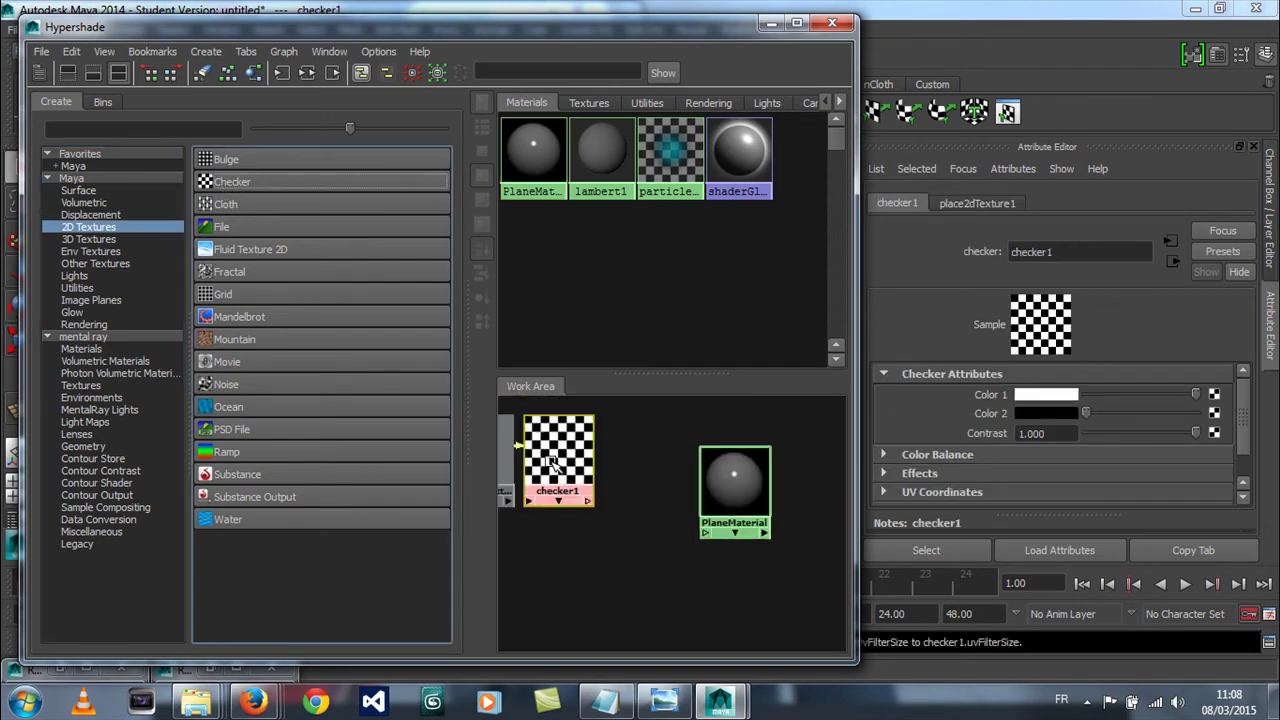
# Step: Arrange the work area nodes with the checker texture and its placement node below PlaneMaterial
pyautogui.click(507, 460)
pyautogui.keyDown('alt'); pyautogui.moveTo(531, 465); pyautogui.dragTo(593, 468, button='middle'); pyautogui.keyUp('alt')
pyautogui.moveTo(594, 465); pyautogui.dragTo(542, 570)
pyautogui.scroll(-1, 609, 589)
pyautogui.moveTo(642, 578); pyautogui.dragTo(612, 570)
pyautogui.moveTo(716, 495); pyautogui.dragTo(705, 458)
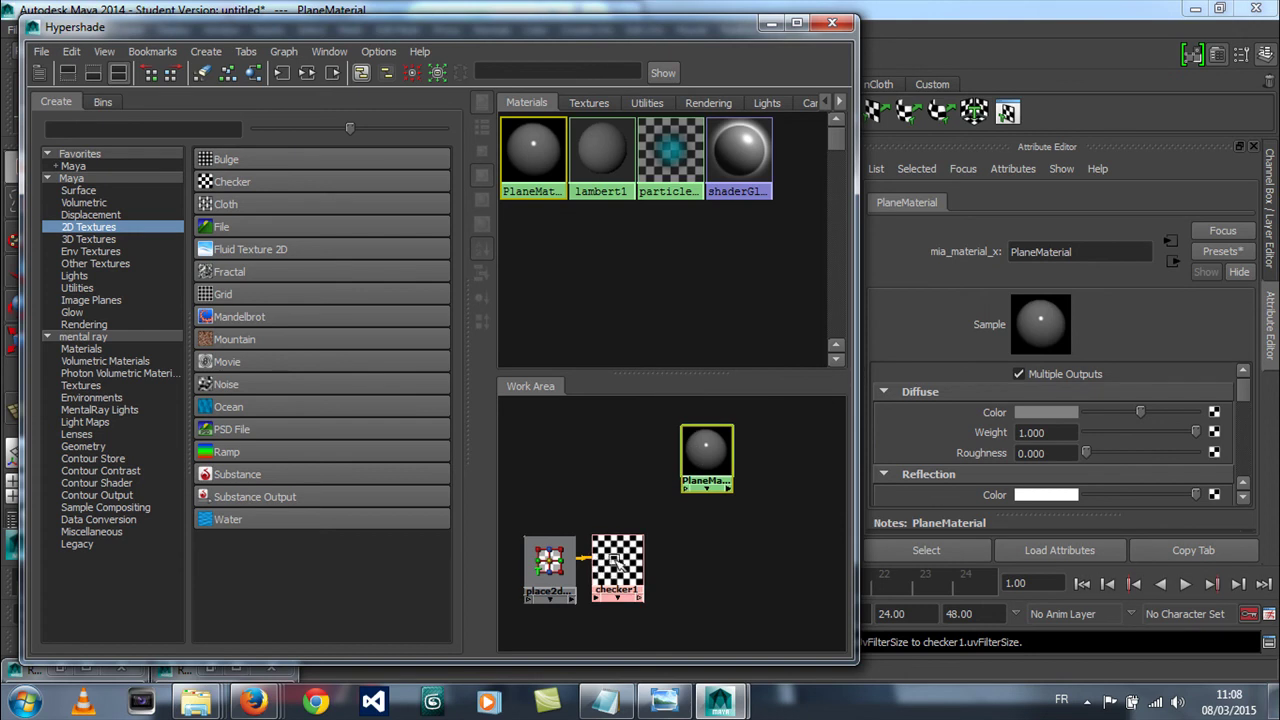
# Step: Connect the checker texture to PlaneMaterial's Diffuse Color and check the result on the material's swatch
pyautogui.moveTo(618, 562); pyautogui.dragTo(1153, 408, button='middle')
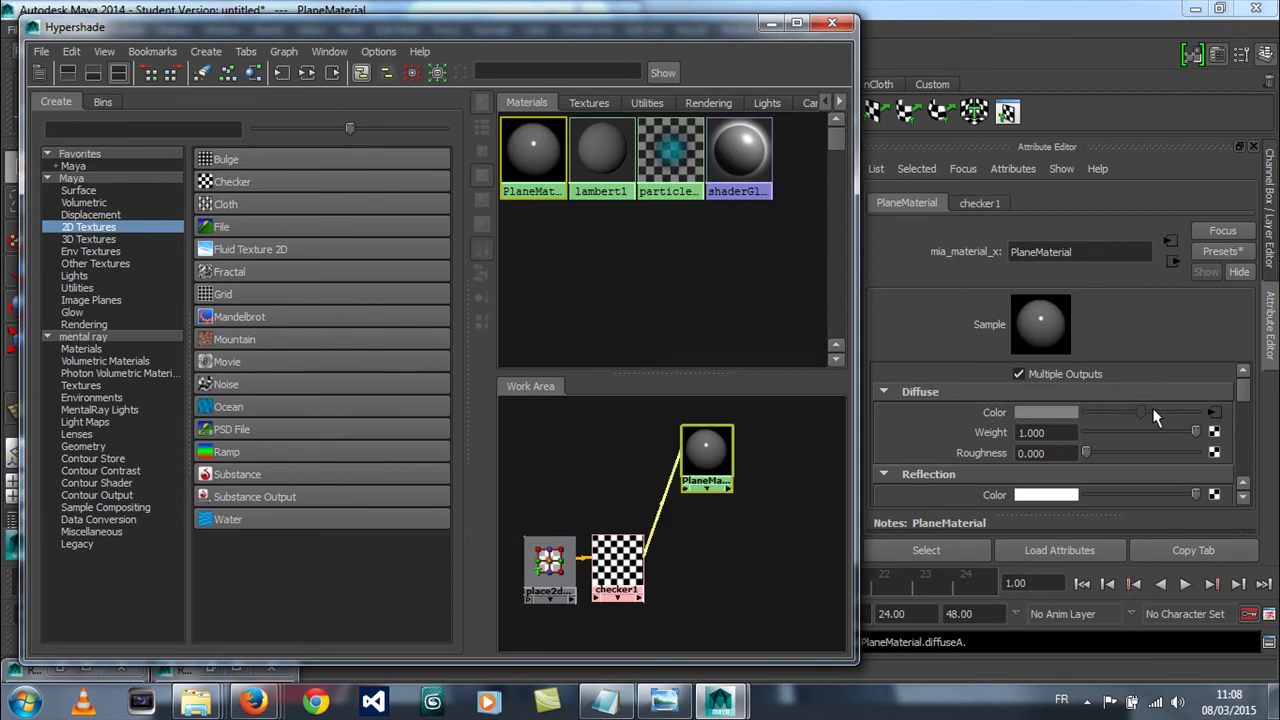
pyautogui.scroll(5, 690, 455)
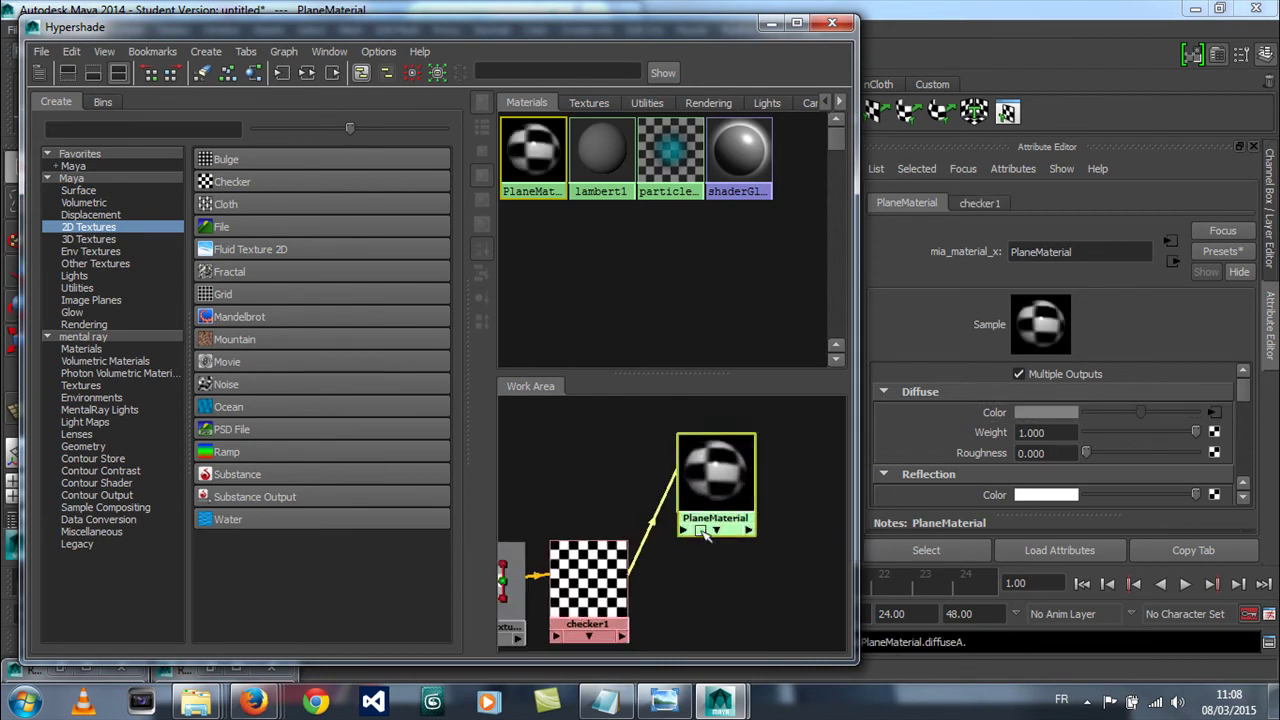
pyautogui.scroll(4, 737, 455)
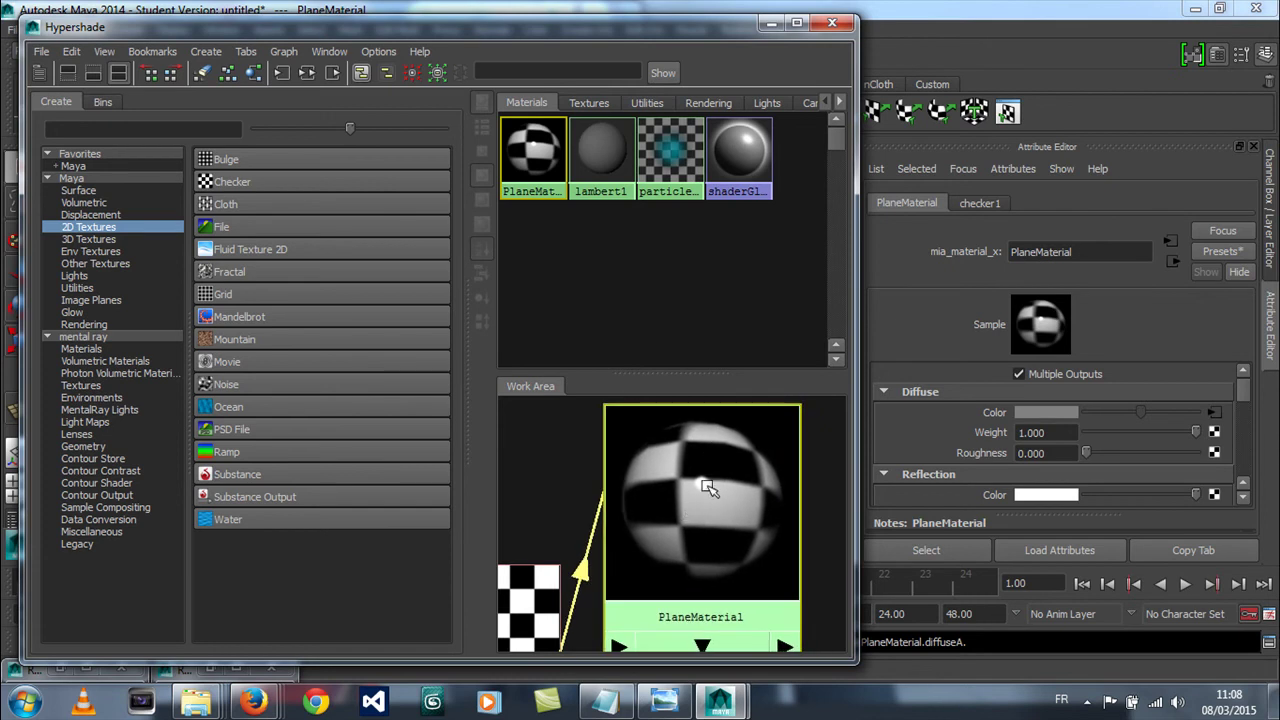
pyautogui.scroll(-4, 737, 486)
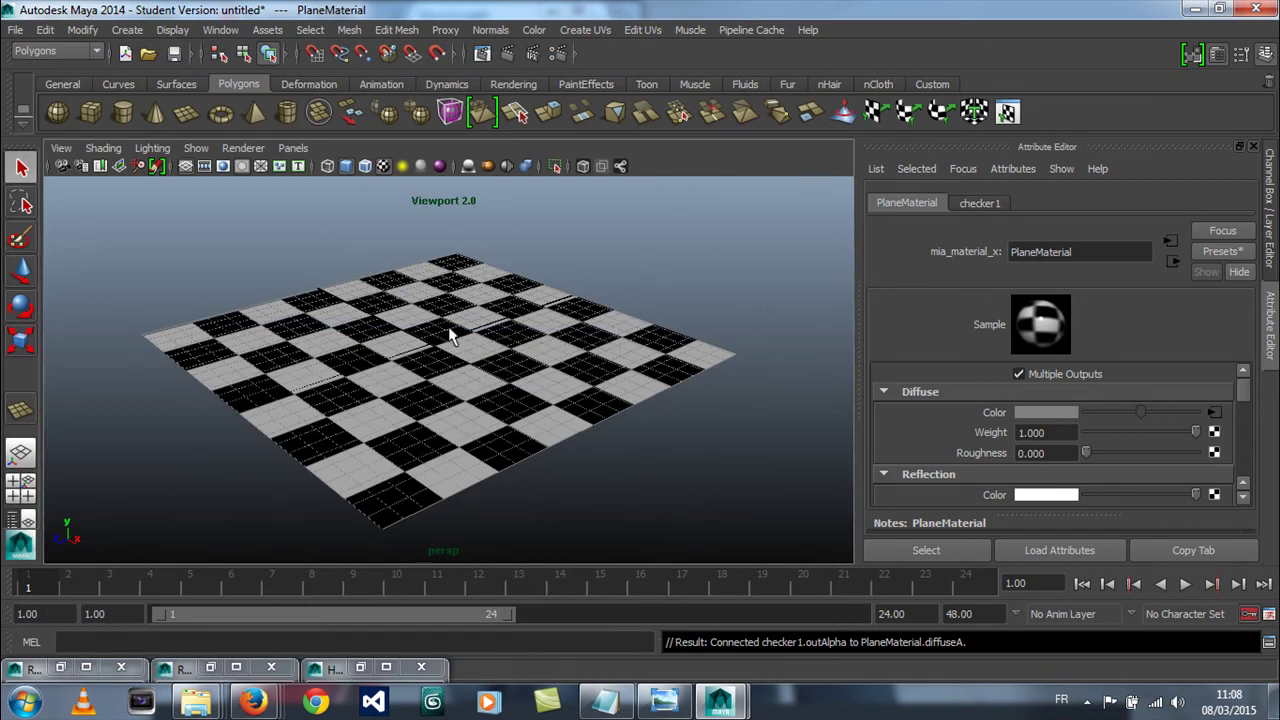
# Step: Compare the plane in wireframe and textured display in the perspective view, finishing in textured display
pyautogui.press('4')
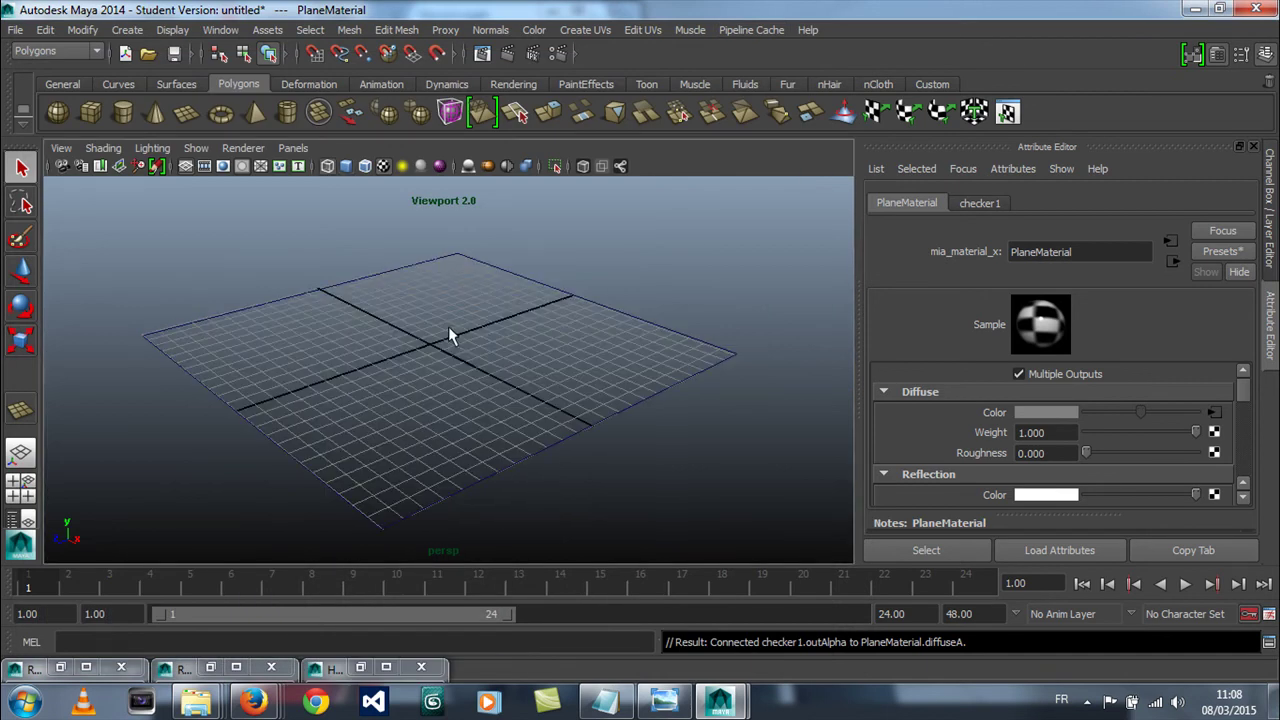
pyautogui.press('6')
pyautogui.press('4')
pyautogui.press('6')
pyautogui.press('4')
pyautogui.press('6')
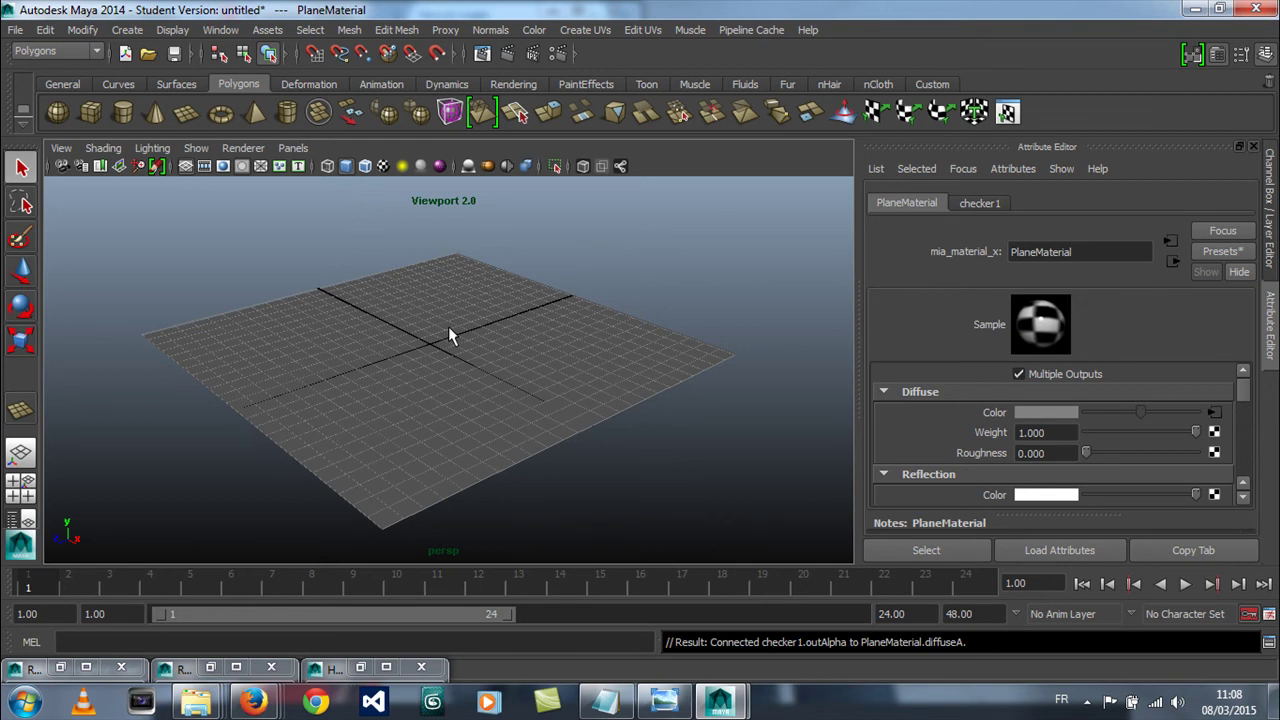
pyautogui.press('6')
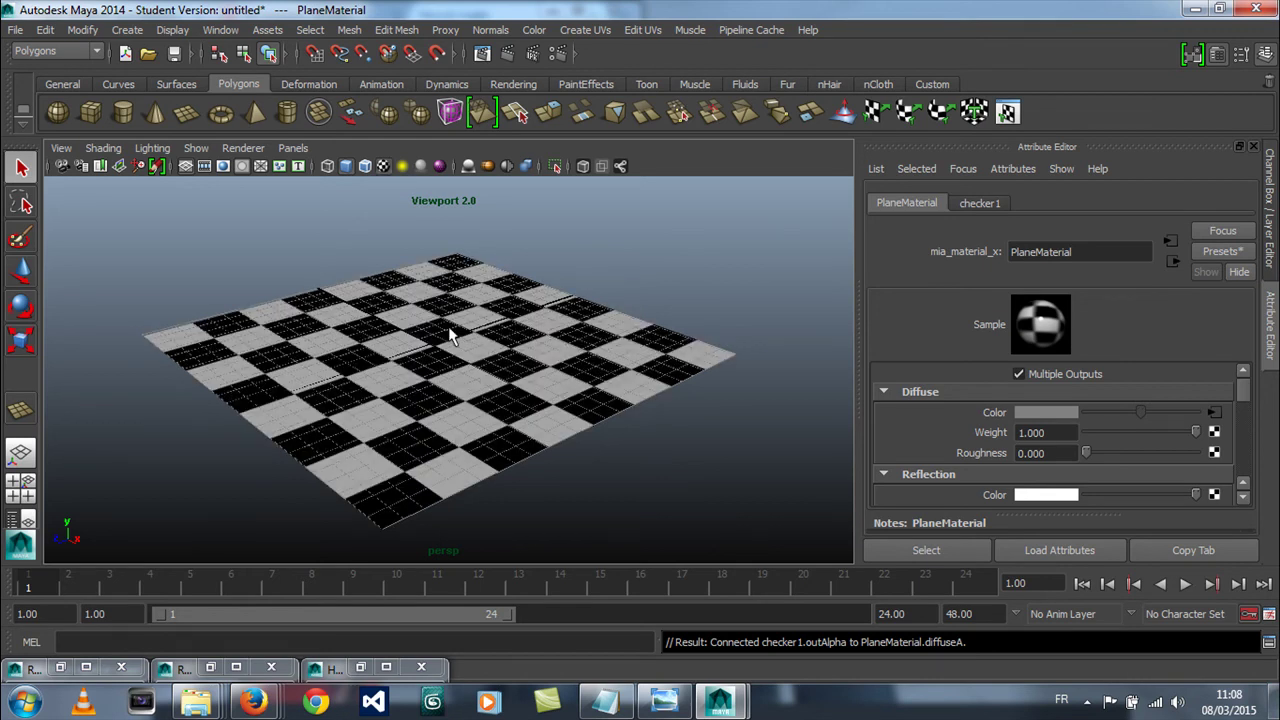
# Step: Cycle the perspective view through wireframe, shaded and textured modes and leave the checker texture displayed
pyautogui.click(365, 166)
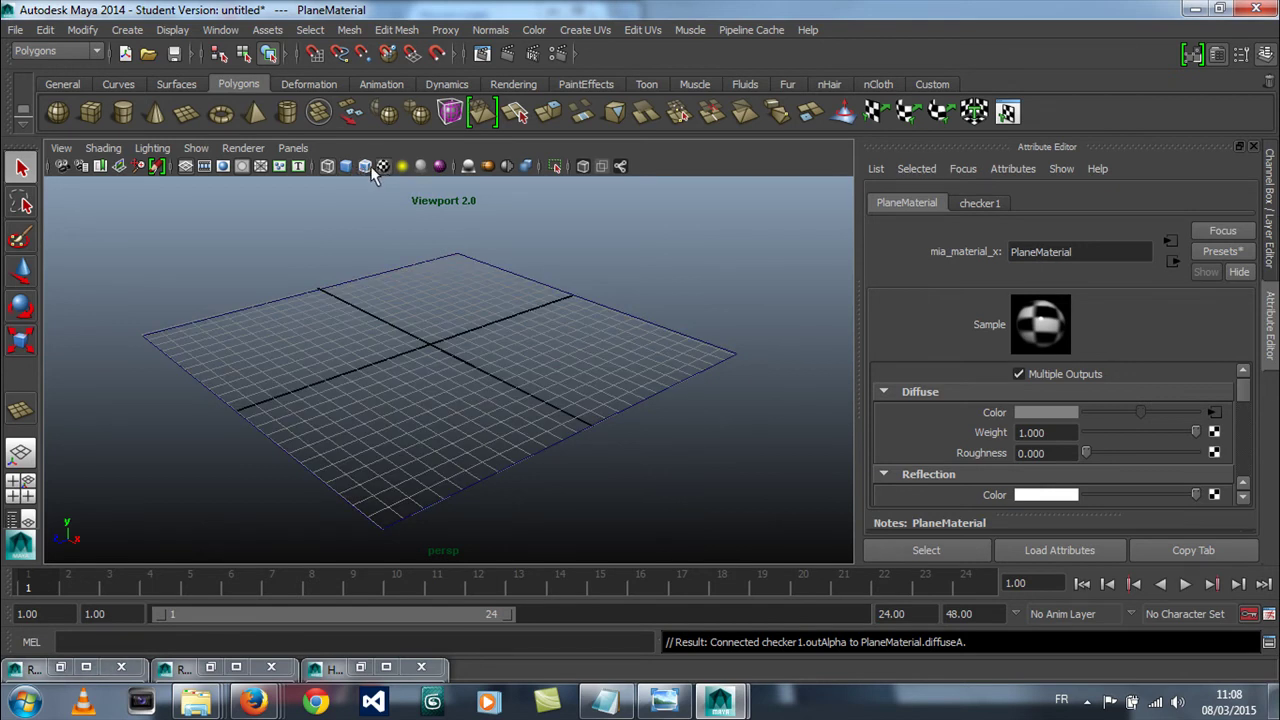
pyautogui.click(345, 167)
pyautogui.click(380, 168)
pyautogui.click(379, 168)
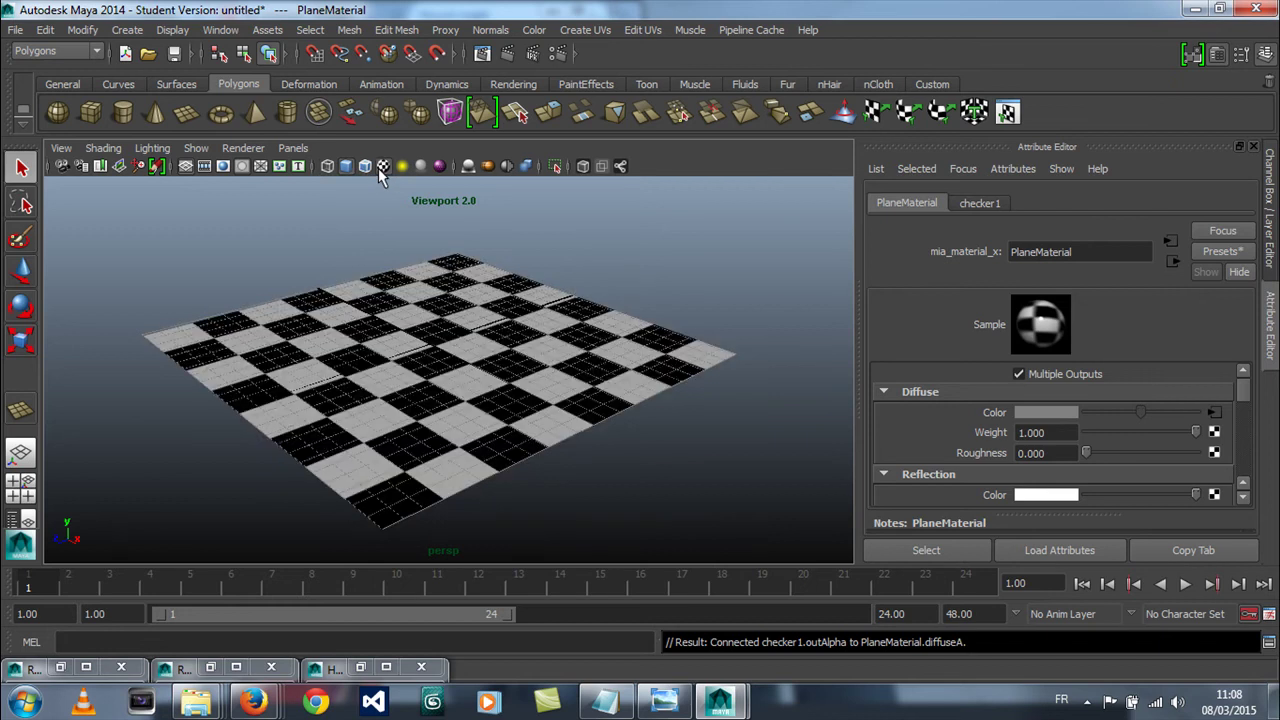
pyautogui.click(349, 168)
pyautogui.click(350, 168)
pyautogui.click(380, 168)
pyautogui.click(379, 168)
# Step: Toggle the perspective view's grid off and on to compare the display
pyautogui.click(186, 166)
pyautogui.click(186, 166)
pyautogui.click(187, 166)
# Step: Move the plane along its Z axis to expose the grid beneath, toggle the grid display, and undo the move
pyautogui.click(403, 402)
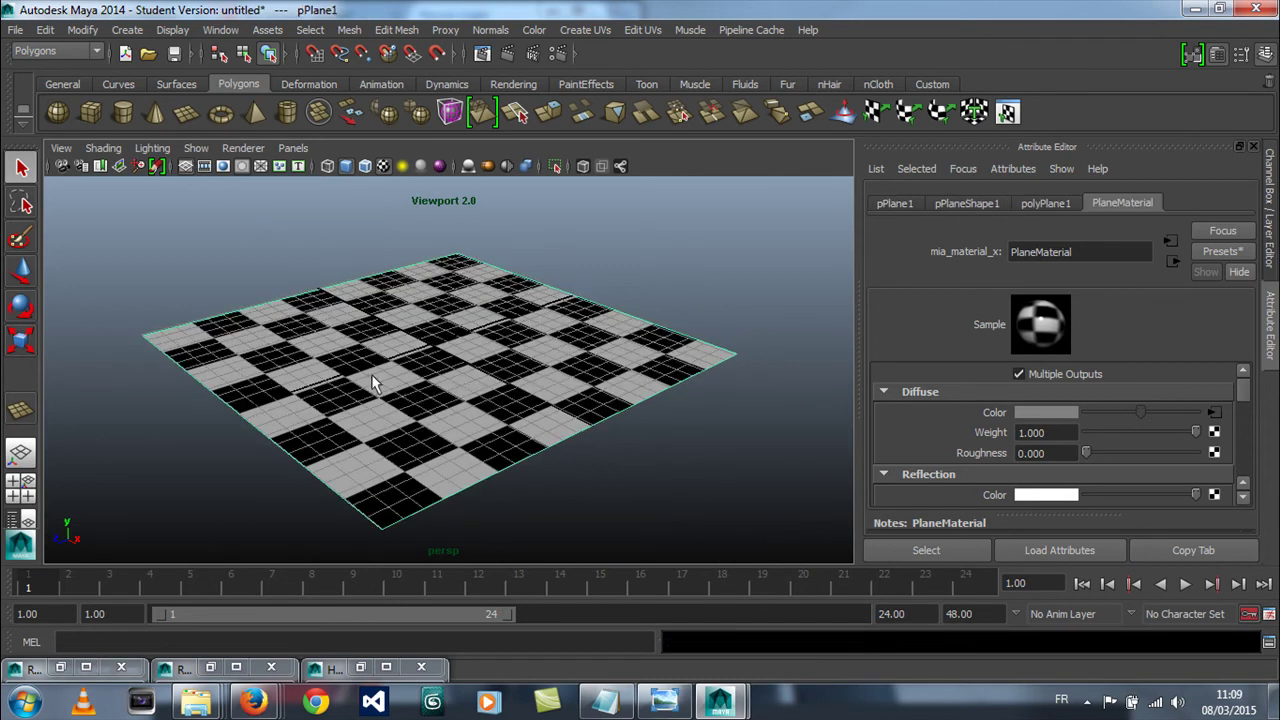
pyautogui.click(21, 270)
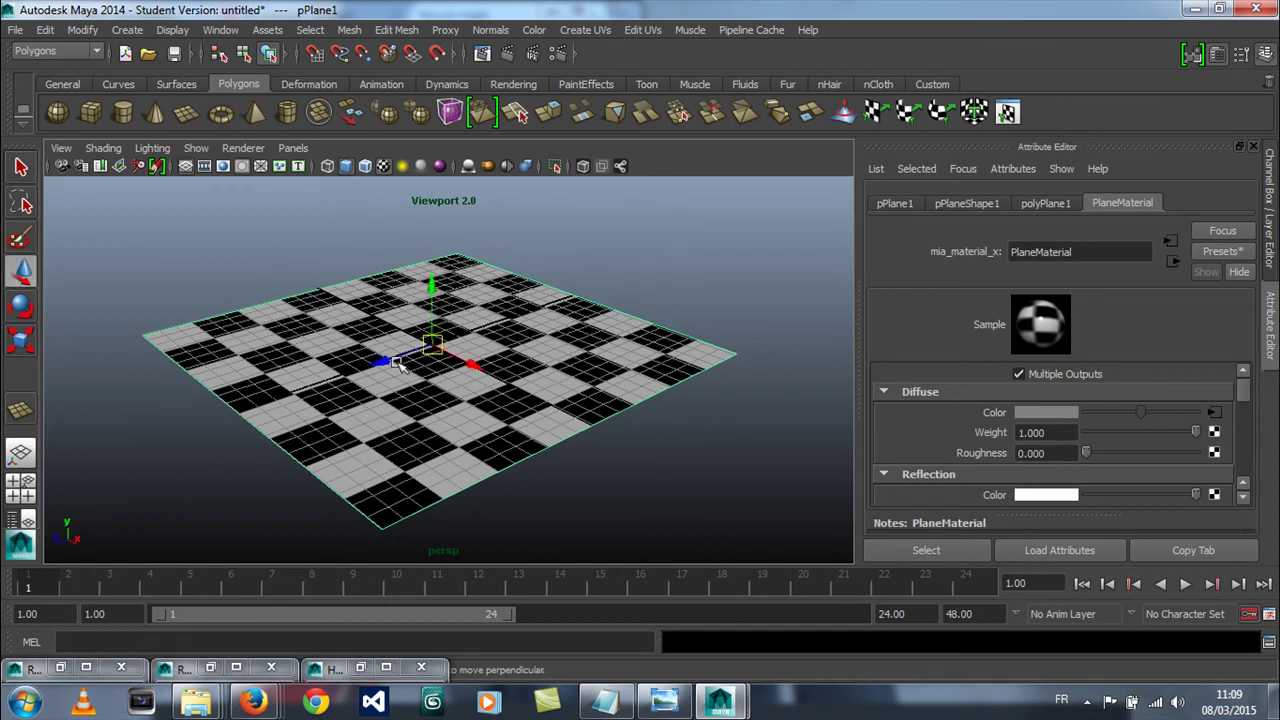
pyautogui.moveTo(382, 361); pyautogui.dragTo(575, 295)
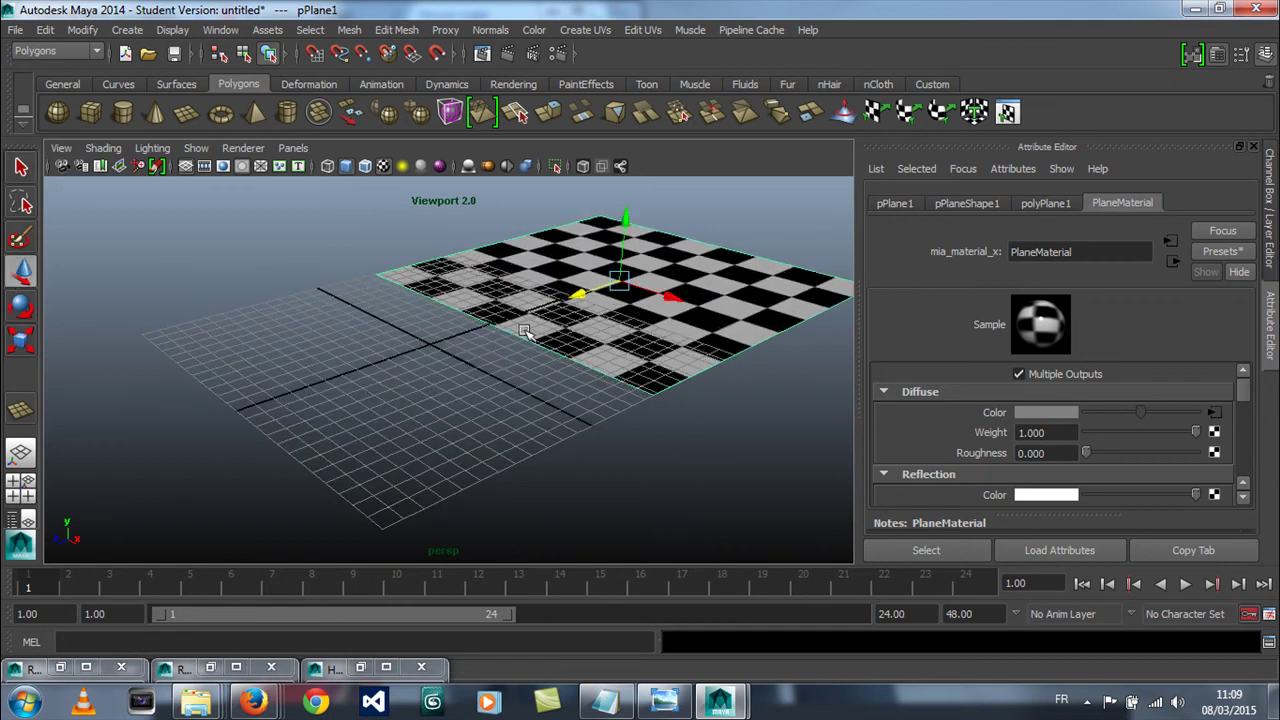
pyautogui.click(186, 167)
pyautogui.click(186, 167)
pyautogui.hotkey('ctrl', 'z')
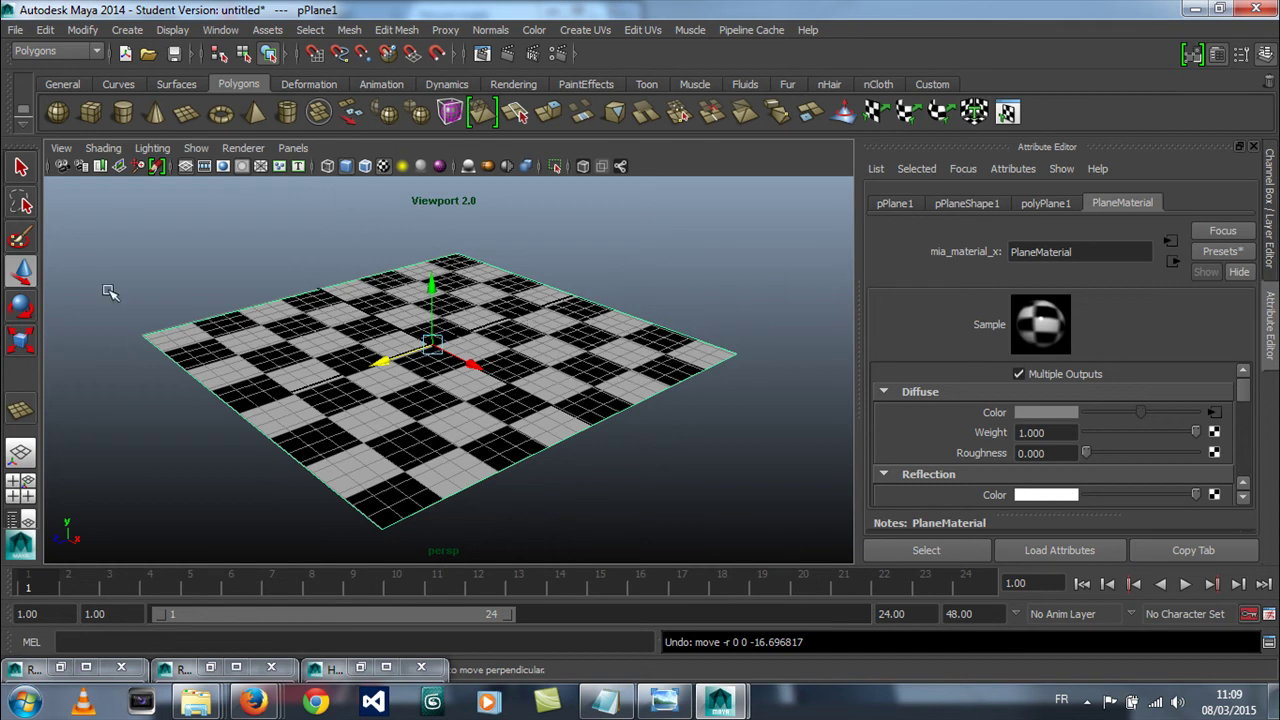
# Step: Create a polygon cylinder standing near the centre of the checkered plane
pyautogui.click(125, 114)
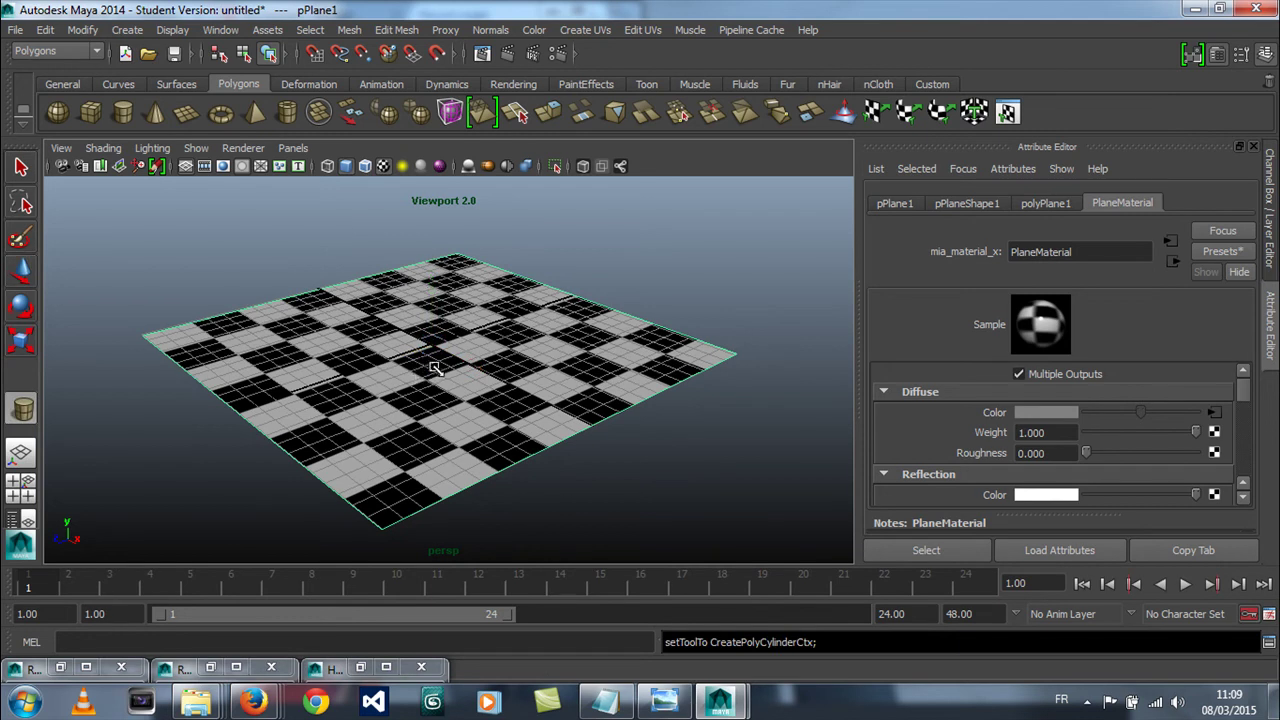
pyautogui.moveTo(436, 368); pyautogui.dragTo(442, 394)
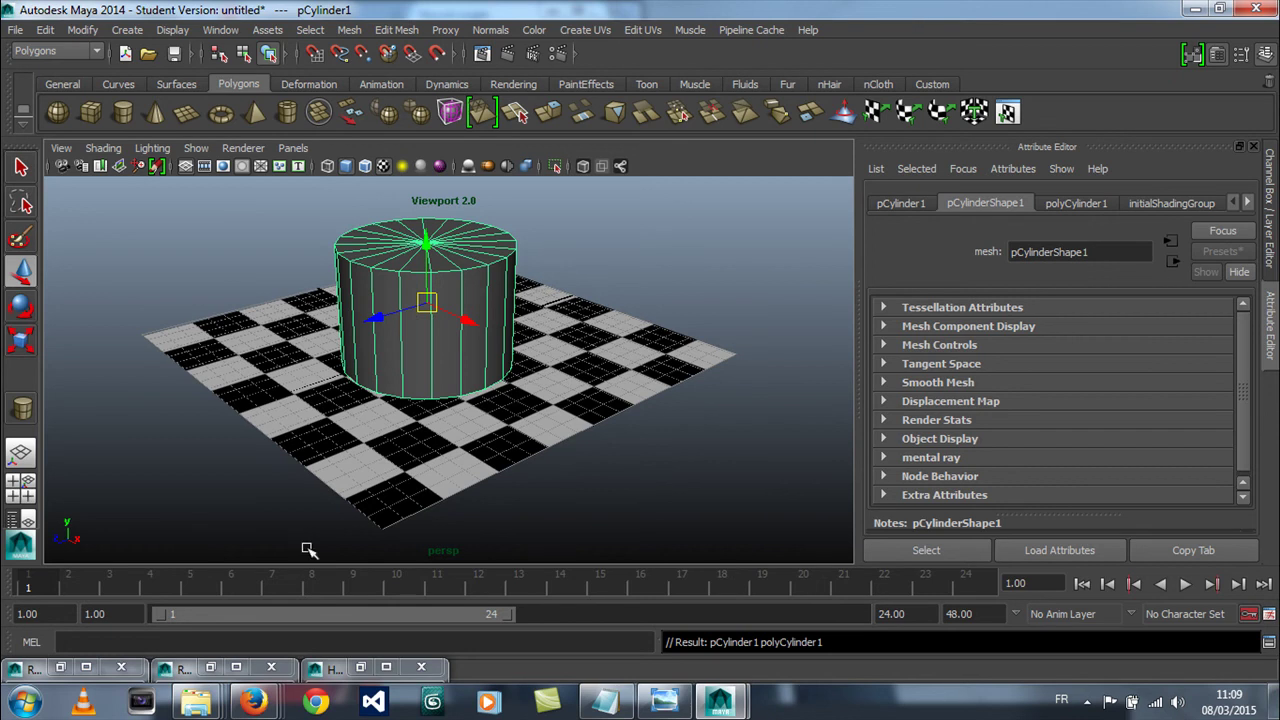
# Step: Restore the Hypershade and line up the placement, checker and PlaneMaterial nodes in a row
pyautogui.click(361, 667)
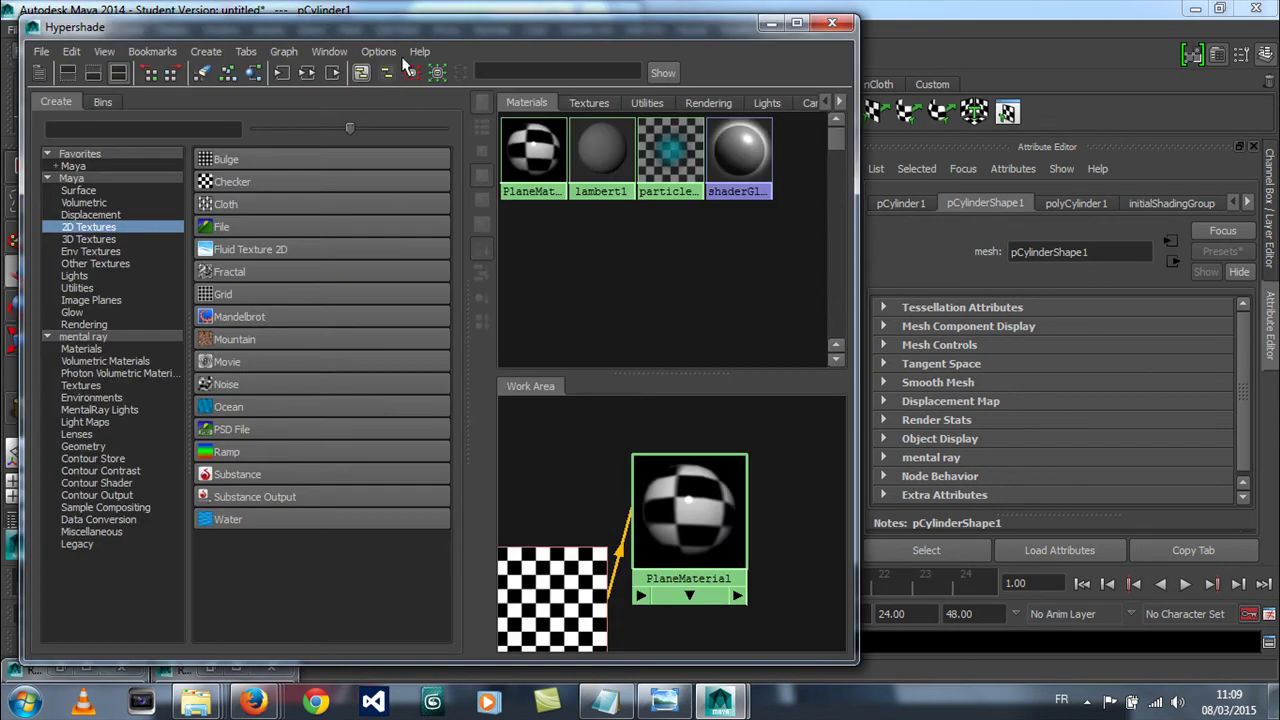
pyautogui.moveTo(570, 603); pyautogui.dragTo(581, 482)
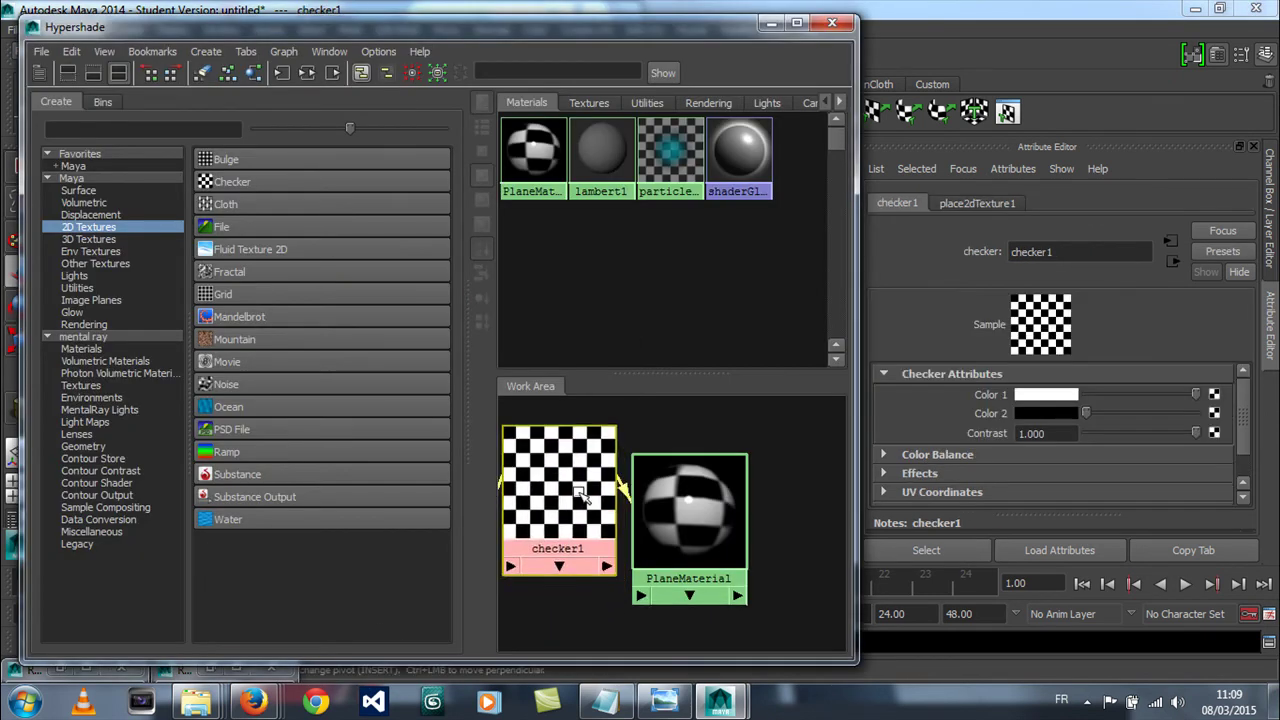
pyautogui.scroll(-3, 657, 522)
pyautogui.scroll(-2, 657, 522)
pyautogui.moveTo(530, 572); pyautogui.dragTo(535, 452)
pyautogui.moveTo(612, 490); pyautogui.dragTo(605, 440)
pyautogui.moveTo(682, 520); pyautogui.dragTo(708, 455)
pyautogui.click(598, 455)
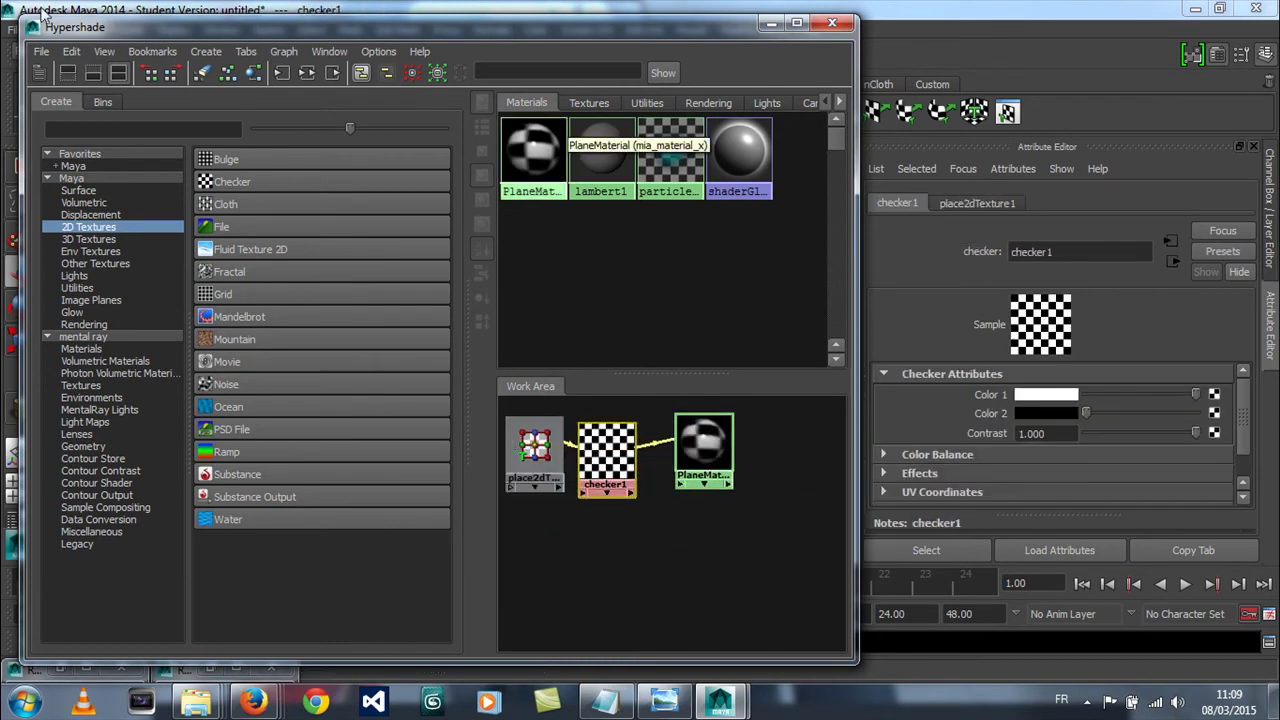
# Step: Clear the Hypershade work area and create a mental ray mia_material_x material
pyautogui.click(205, 72)
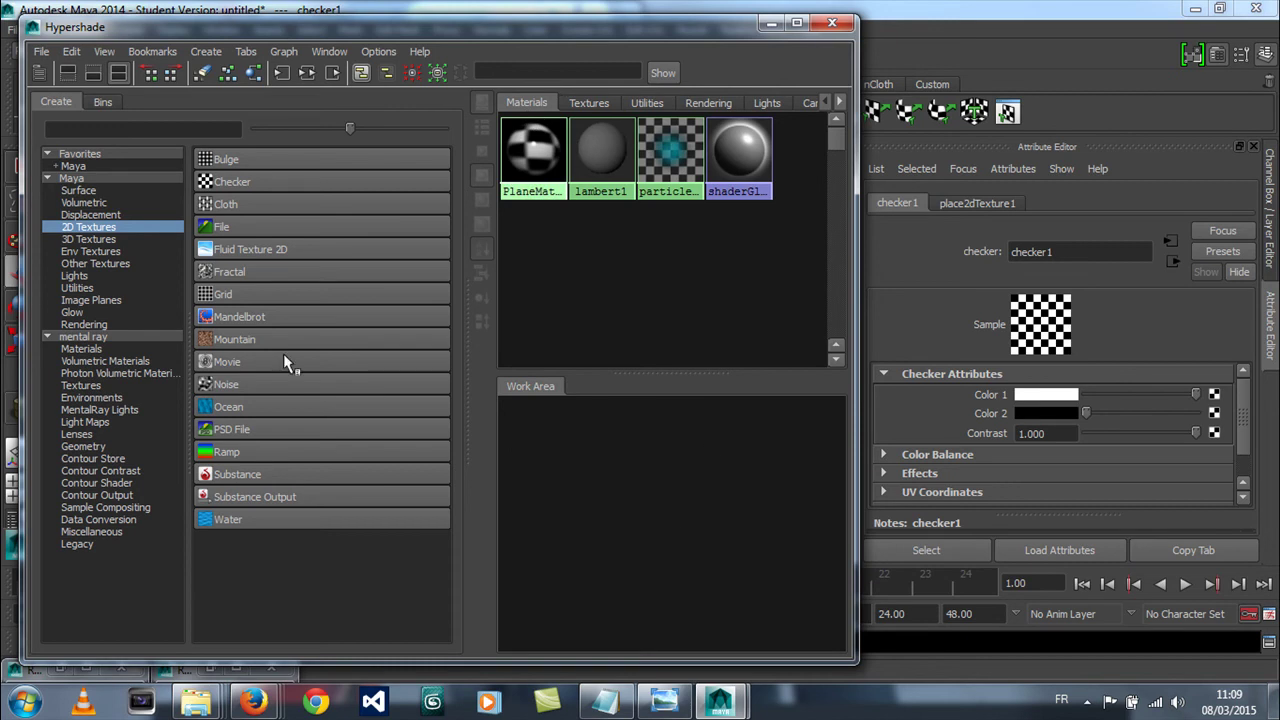
pyautogui.click(82, 349)
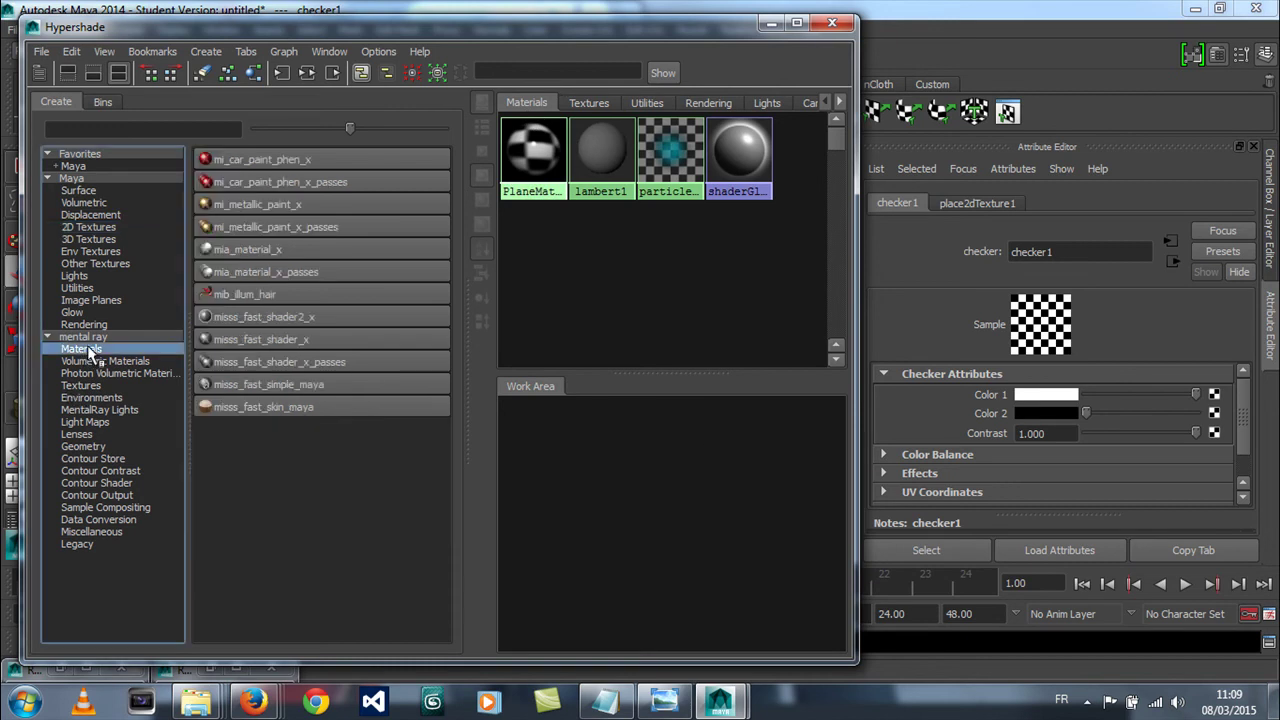
pyautogui.click(251, 250)
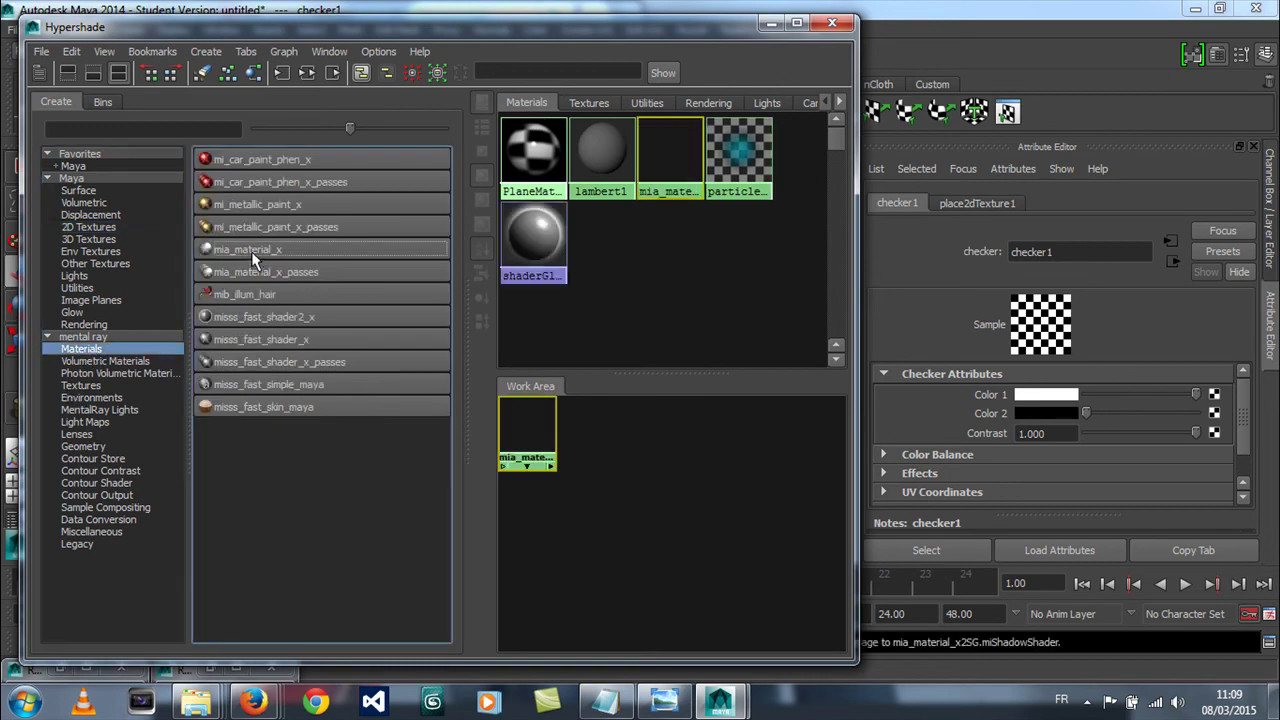
# Step: Rename the new mia_material_x material to CylindreMaterial
pyautogui.rightClick(537, 430)
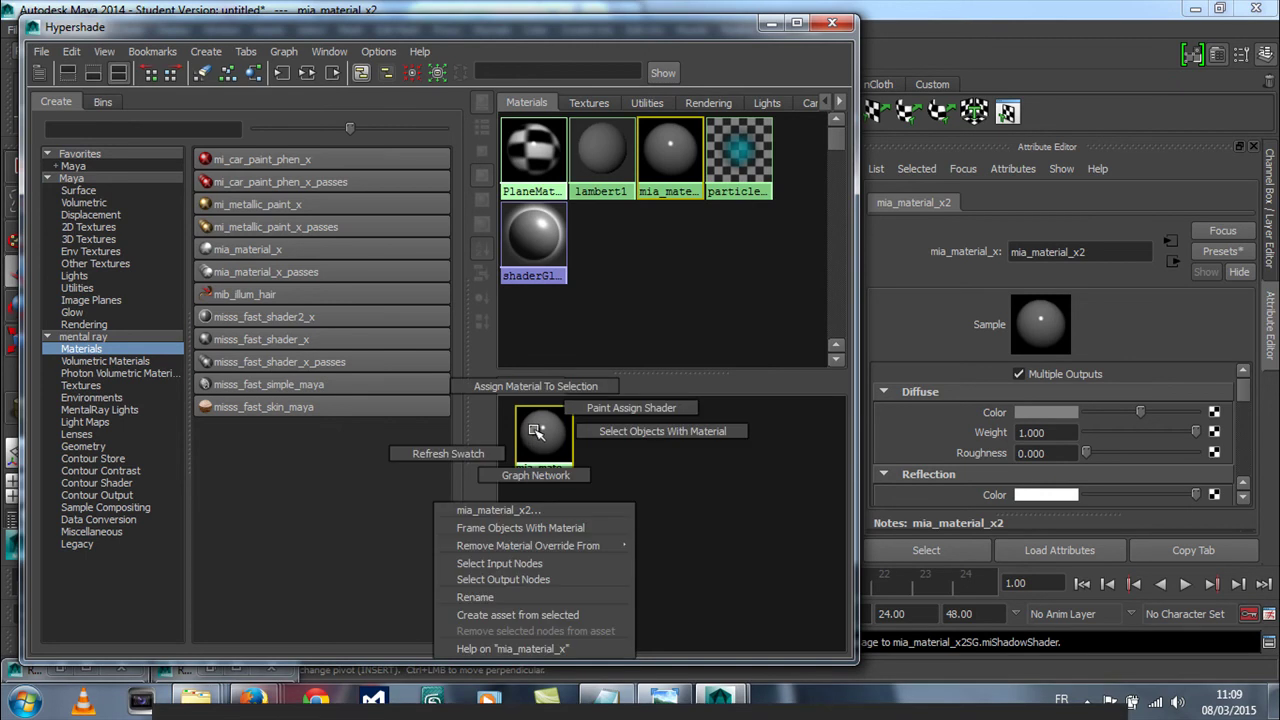
pyautogui.click(475, 597)
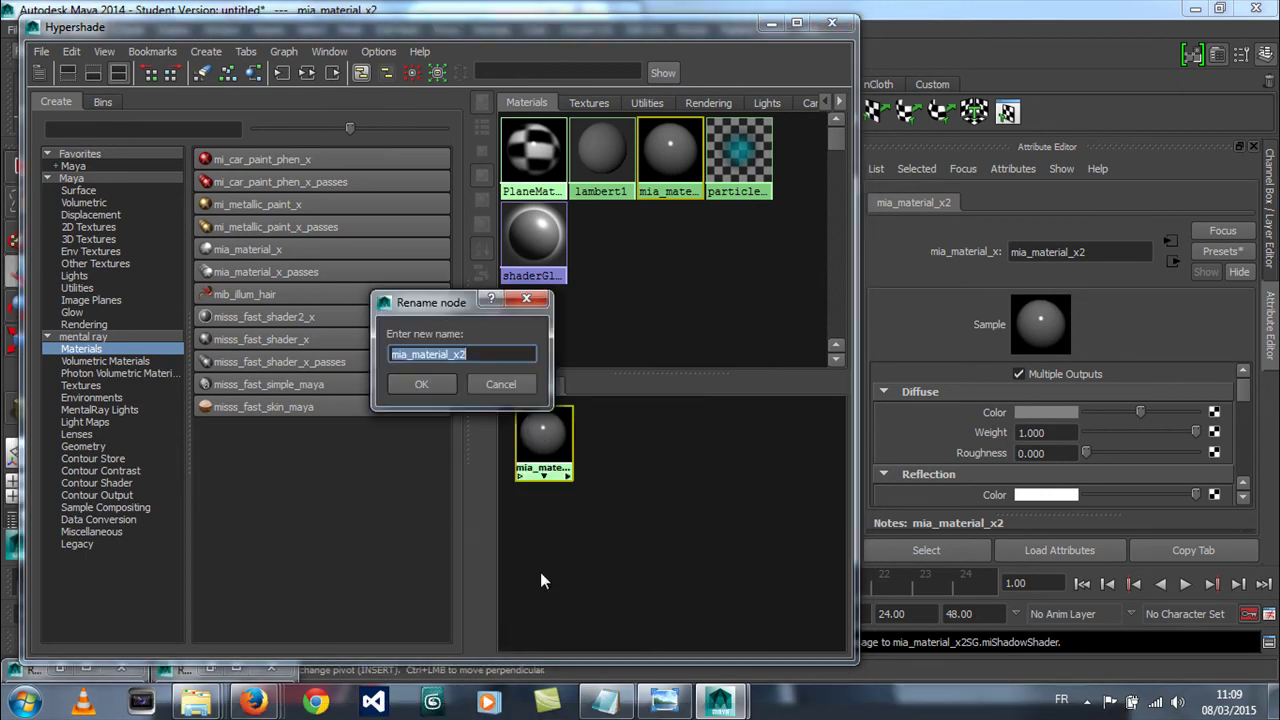
pyautogui.write('CylindreM')
pyautogui.press('Return')
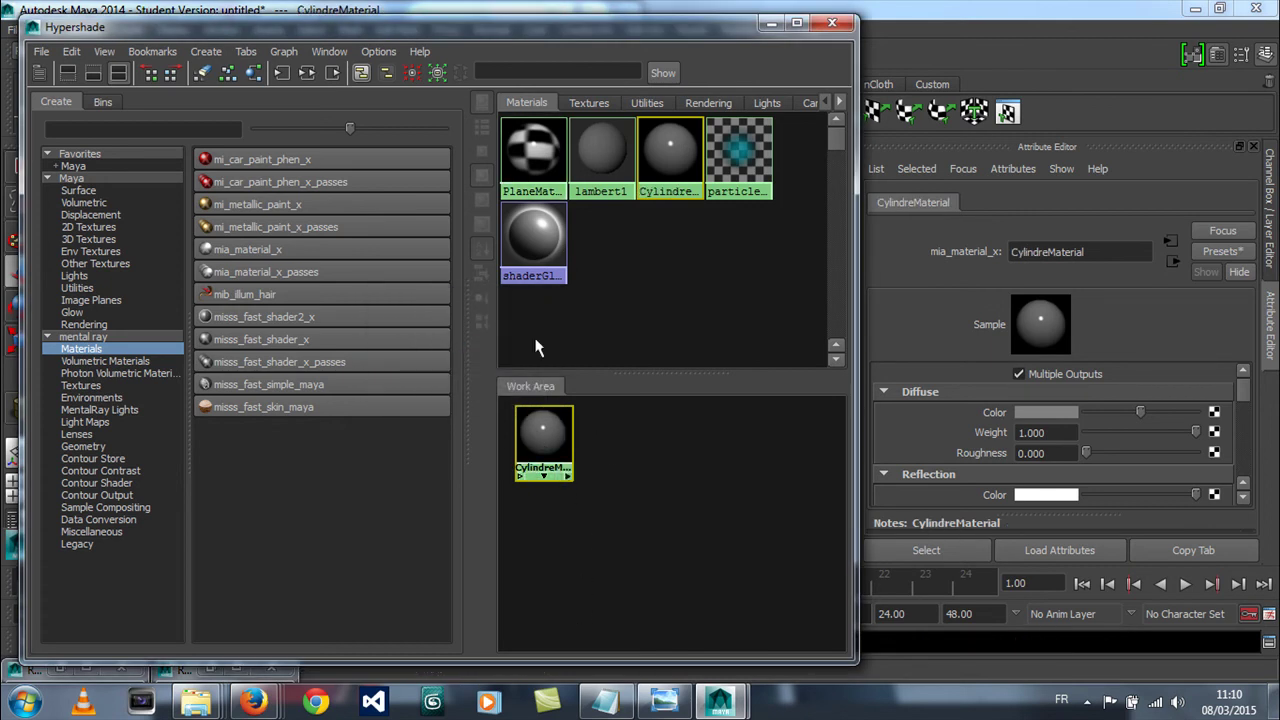
# Step: Move the CylindreMaterial node toward the middle of the work area and select the cylinder in the viewport
pyautogui.moveTo(422, 30); pyautogui.dragTo(427, 343)
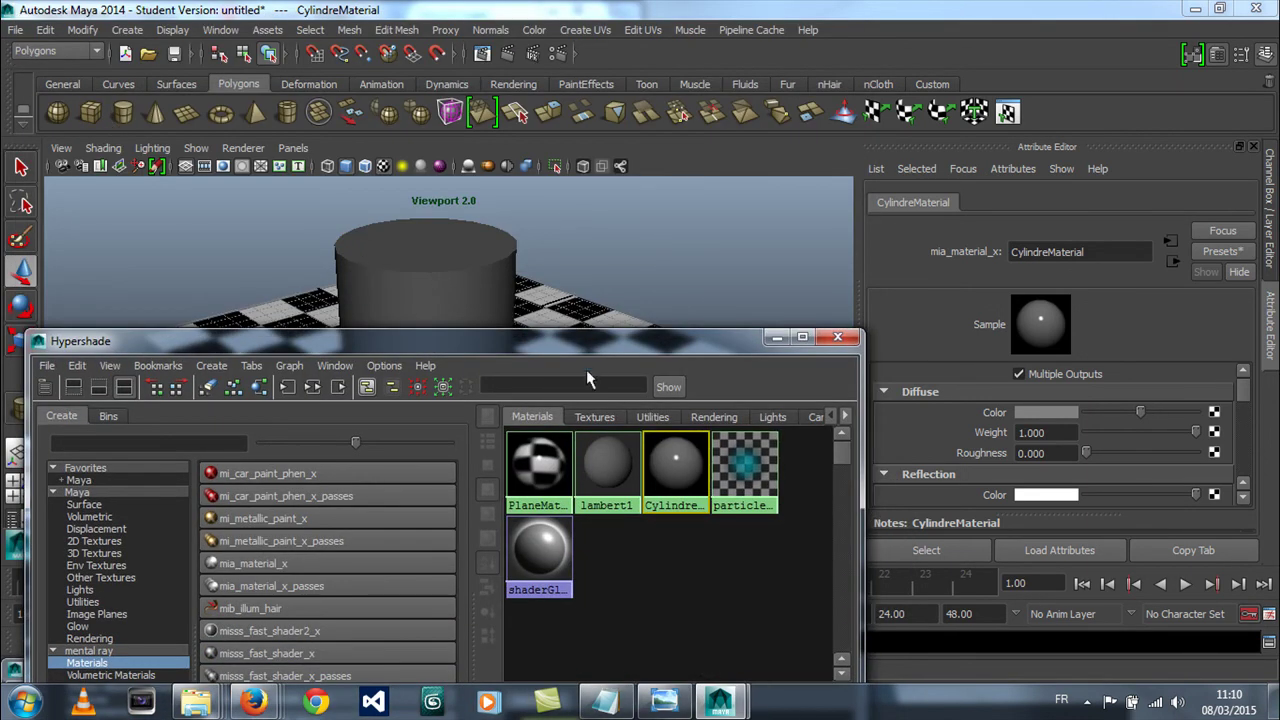
pyautogui.moveTo(588, 340); pyautogui.dragTo(587, 52)
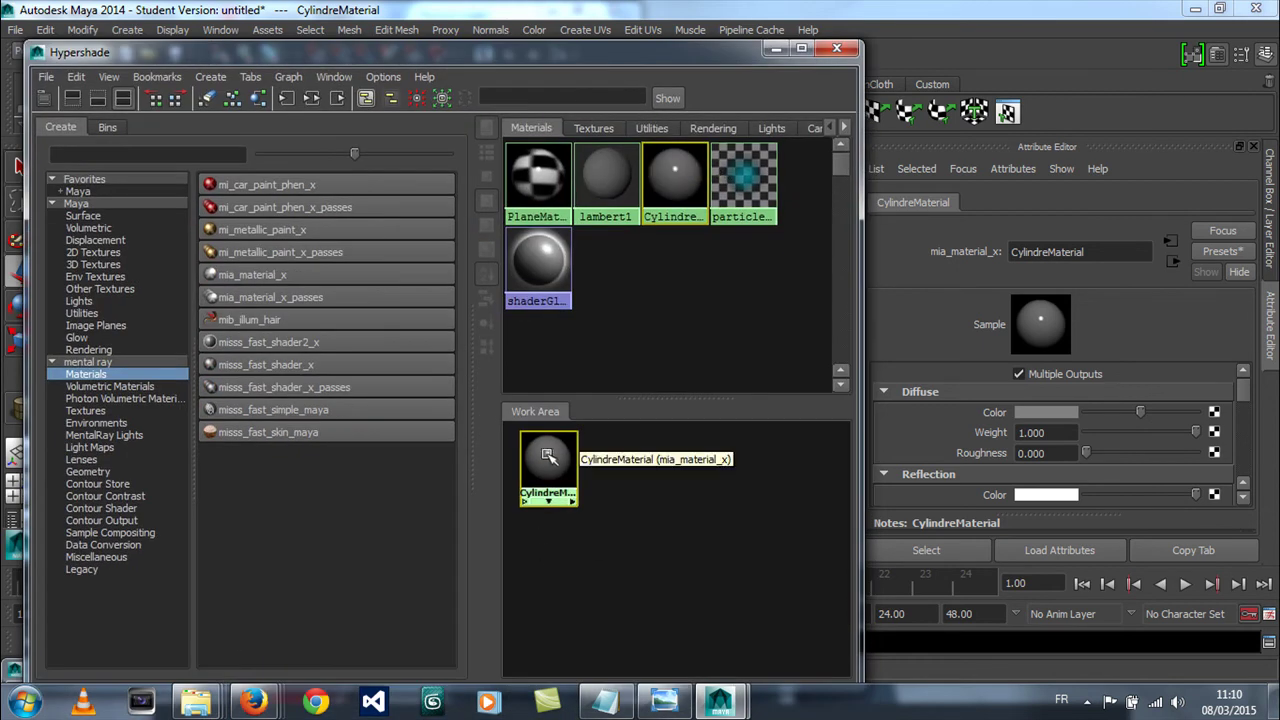
pyautogui.moveTo(548, 456); pyautogui.dragTo(688, 503)
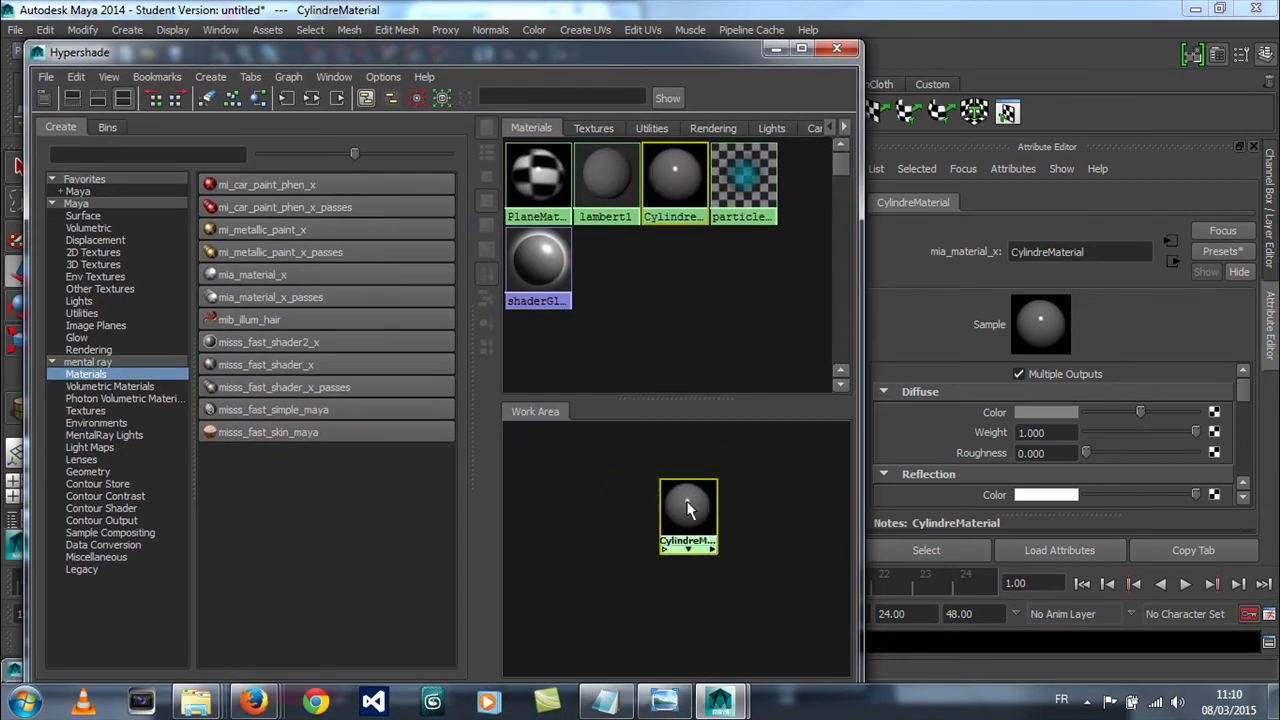
pyautogui.moveTo(497, 56); pyautogui.dragTo(455, 447)
pyautogui.click(418, 293)
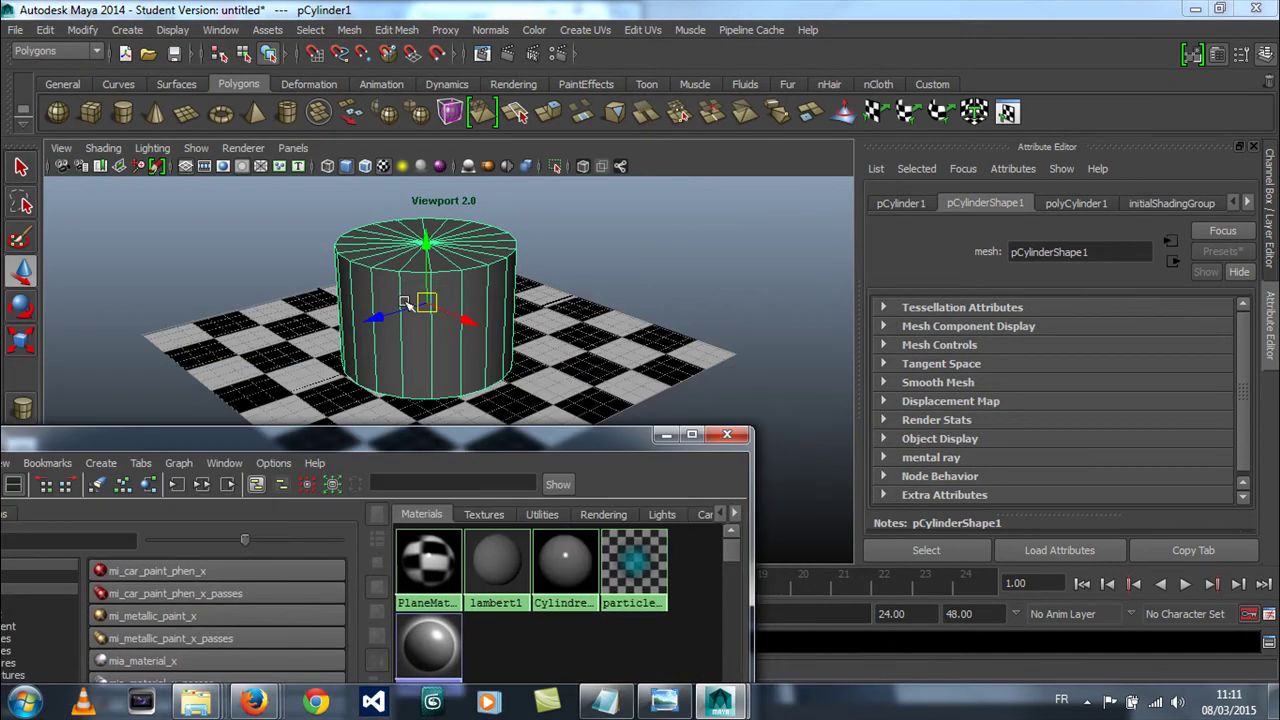
pyautogui.moveTo(581, 436); pyautogui.dragTo(694, 101)
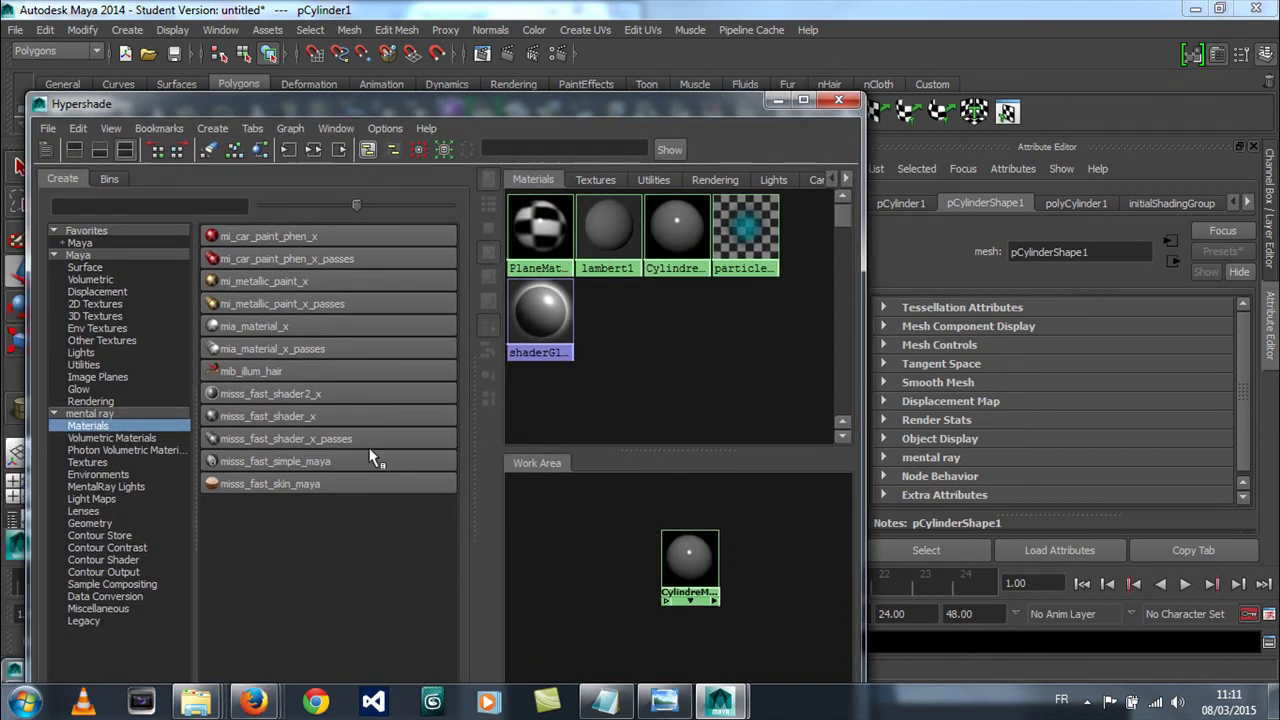
# Step: Create a File 2D texture and line up its nodes beside CylindreMaterial in the work area
pyautogui.click(94, 304)
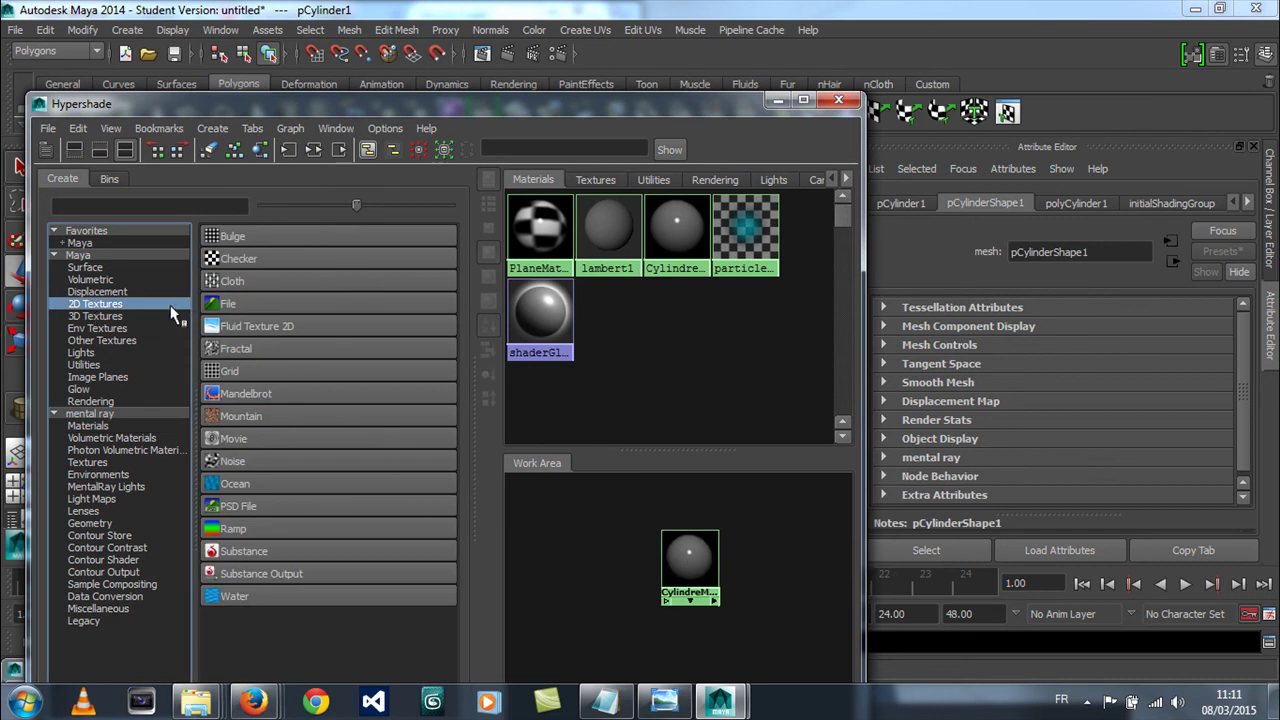
pyautogui.click(243, 303)
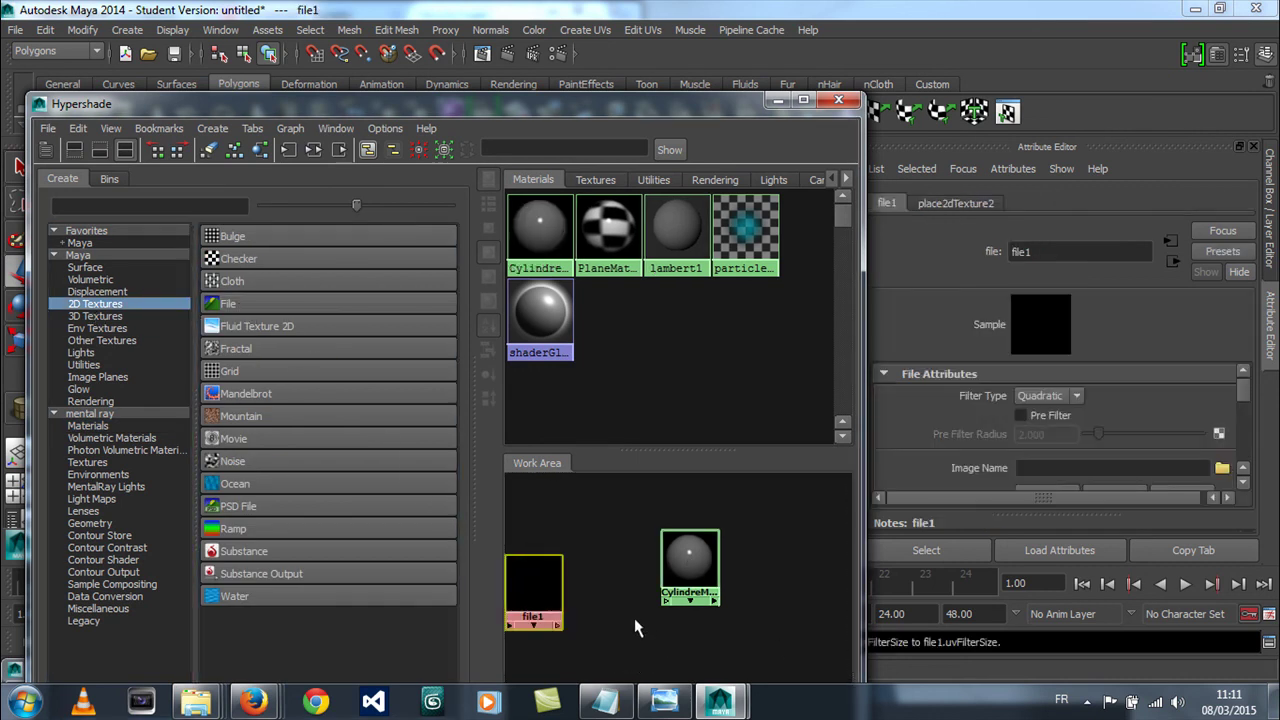
pyautogui.keyDown('alt'); pyautogui.moveTo(575, 622); pyautogui.dragTo(641, 555, button='middle'); pyautogui.keyUp('alt')
pyautogui.moveTo(765, 507); pyautogui.dragTo(705, 527)
pyautogui.click(600, 525)
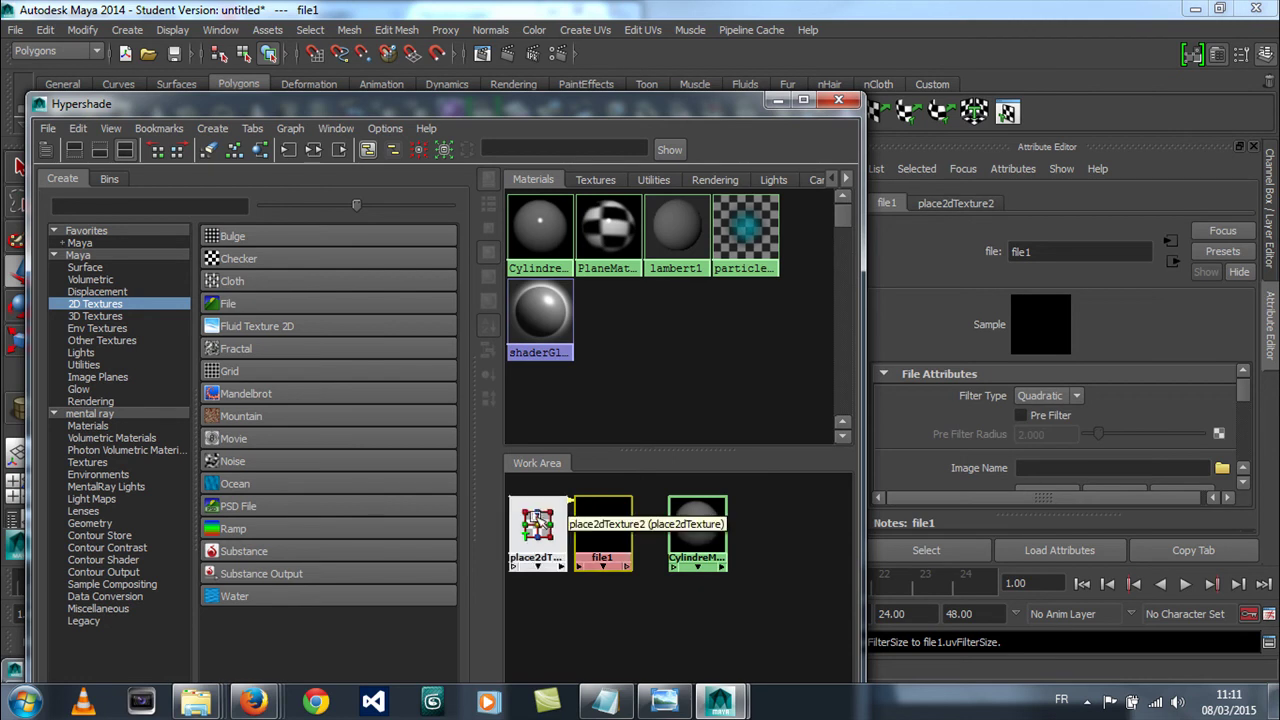
# Step: Examine the attributes of the place2dTexture, file texture and CylindreMaterial nodes one after another
pyautogui.click(550, 530)
pyautogui.click(600, 525)
pyautogui.click(697, 525)
pyautogui.click(600, 525)
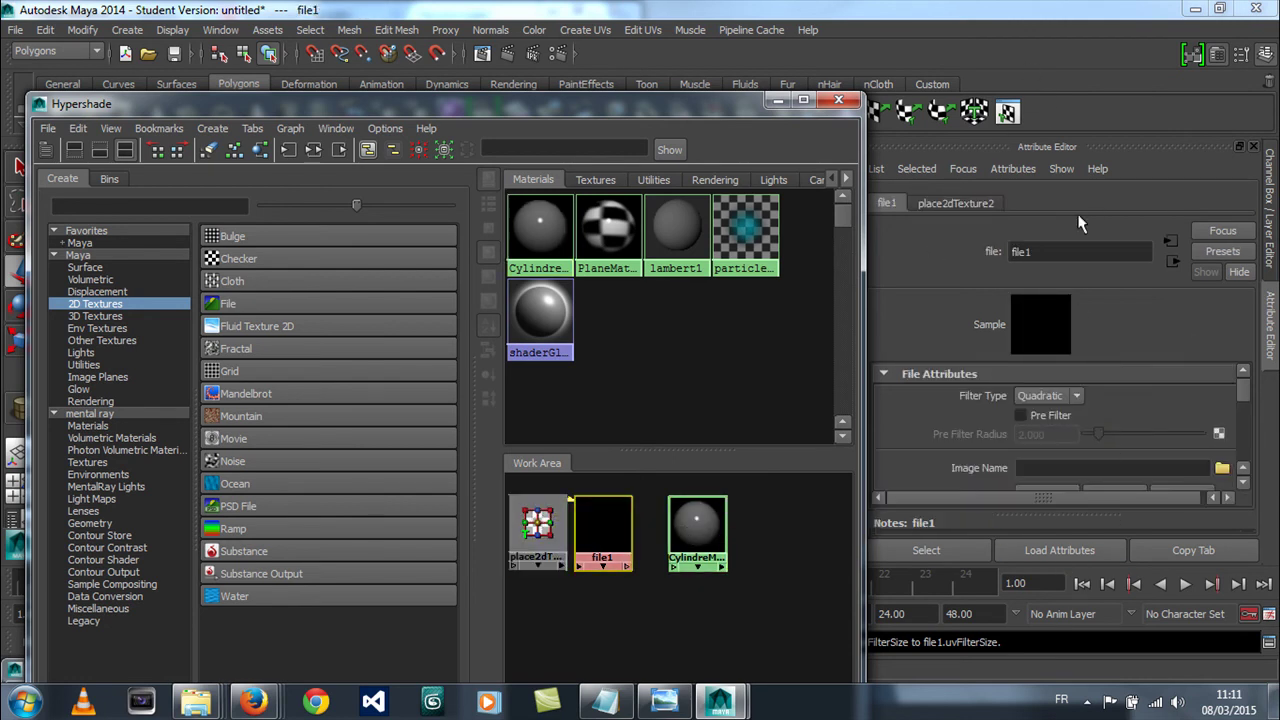
pyautogui.click(540, 525)
pyautogui.moveTo(540, 525); pyautogui.dragTo(585, 528, button='middle')
pyautogui.click(600, 525)
pyautogui.click(697, 525)
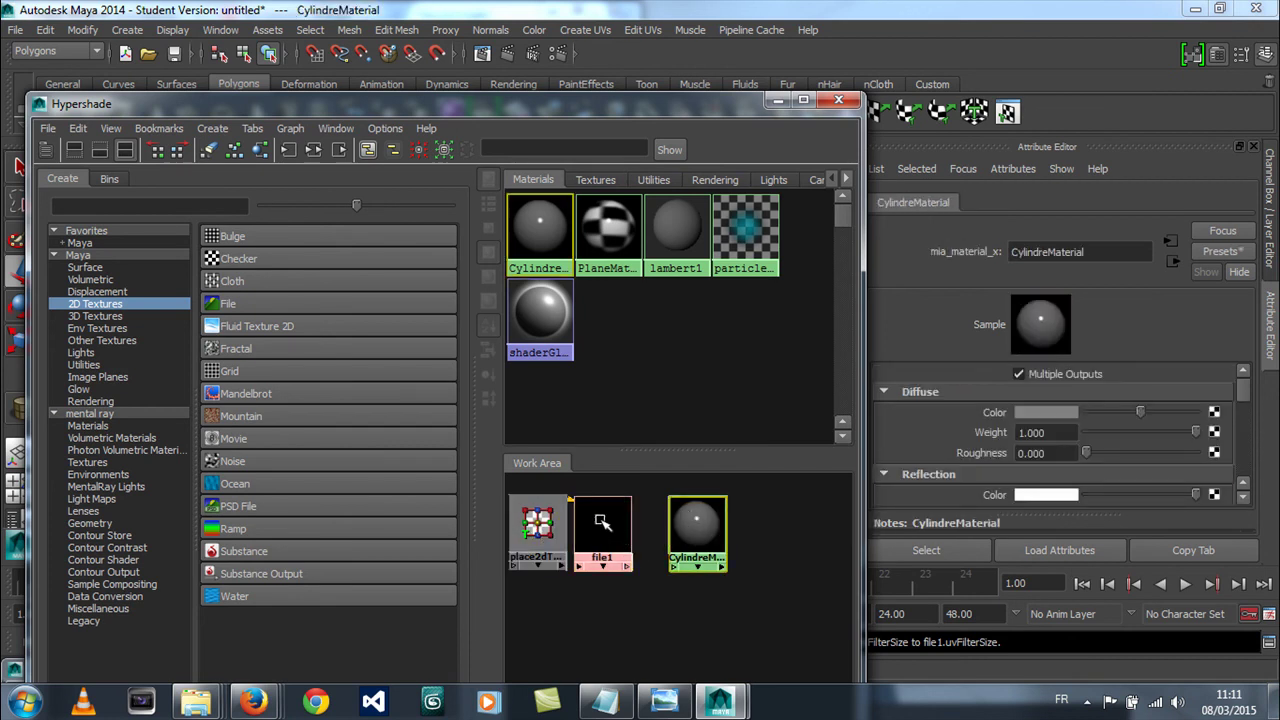
# Step: Load Buddha050.jpg from D:\3dProjects\arch as the image of the file1 texture
pyautogui.click(601, 520)
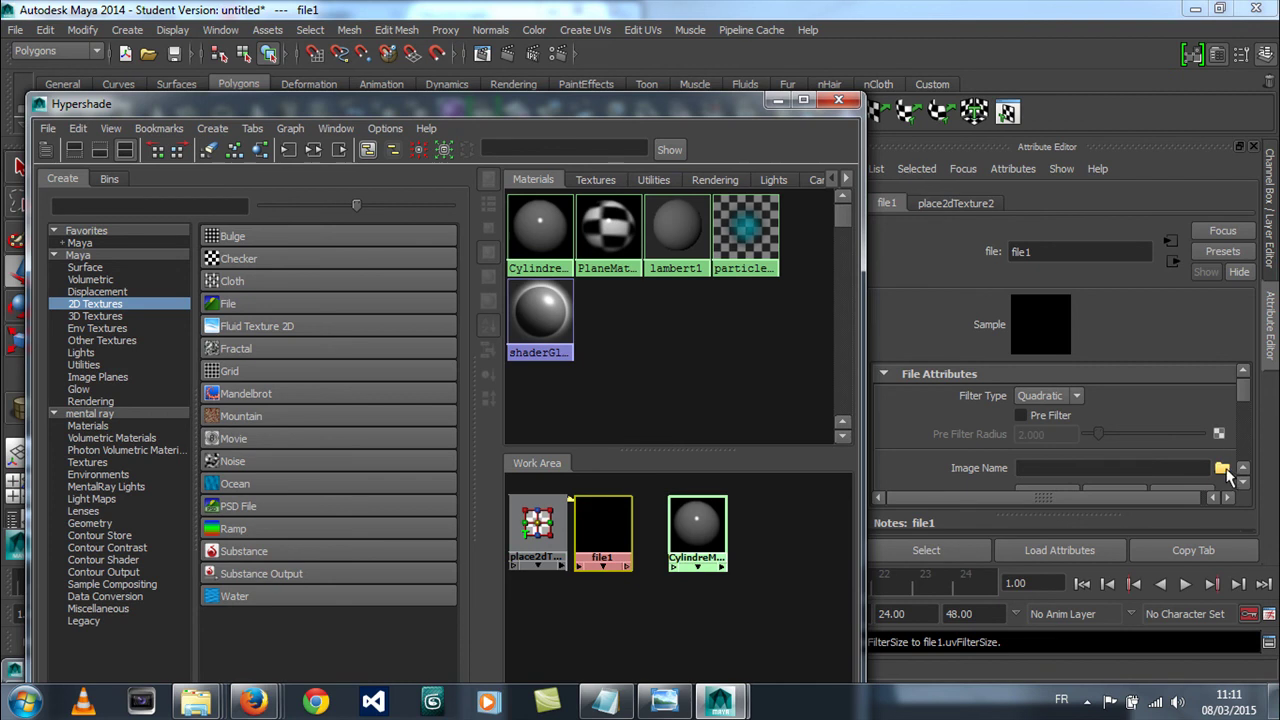
pyautogui.click(1222, 469)
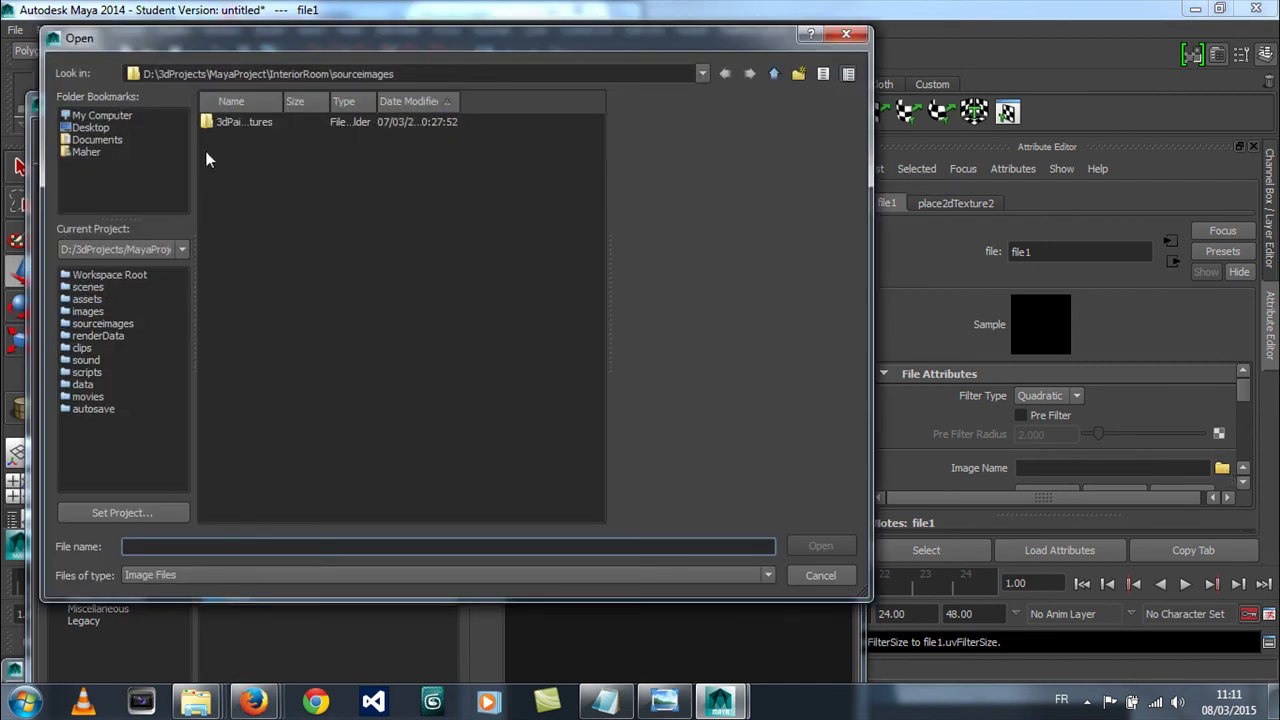
pyautogui.click(100, 117)
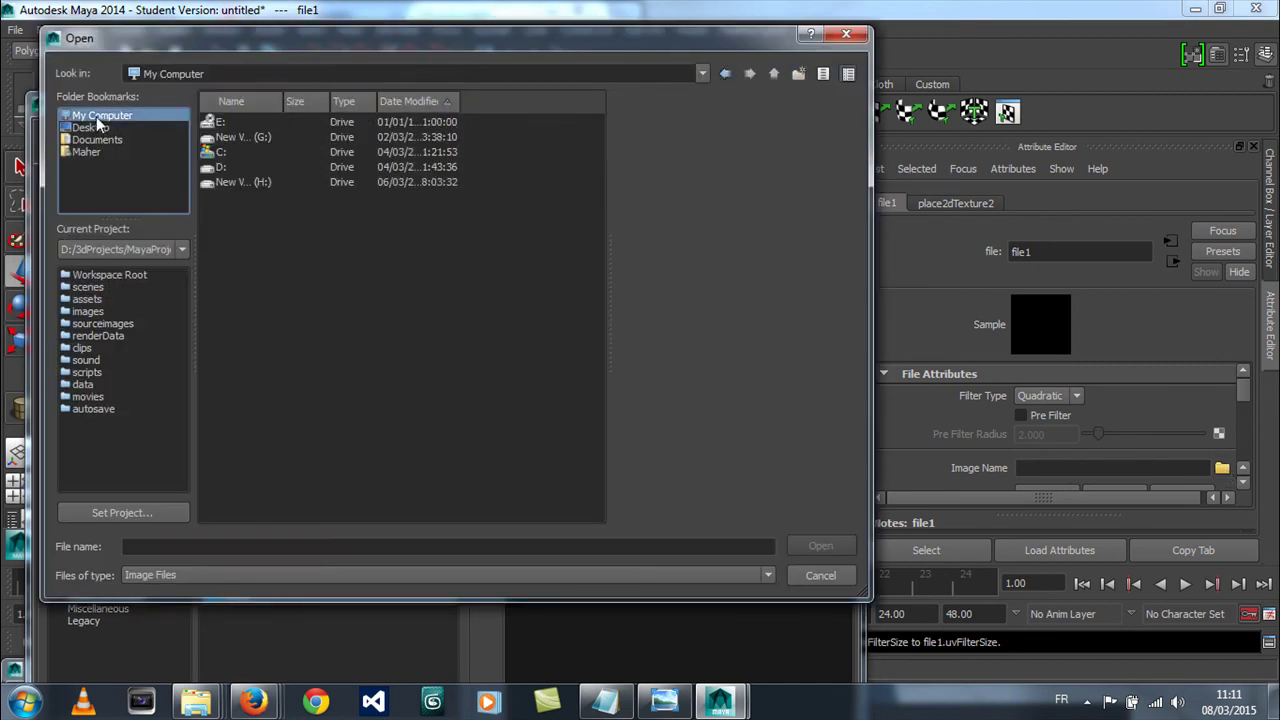
pyautogui.doubleClick(212, 168)
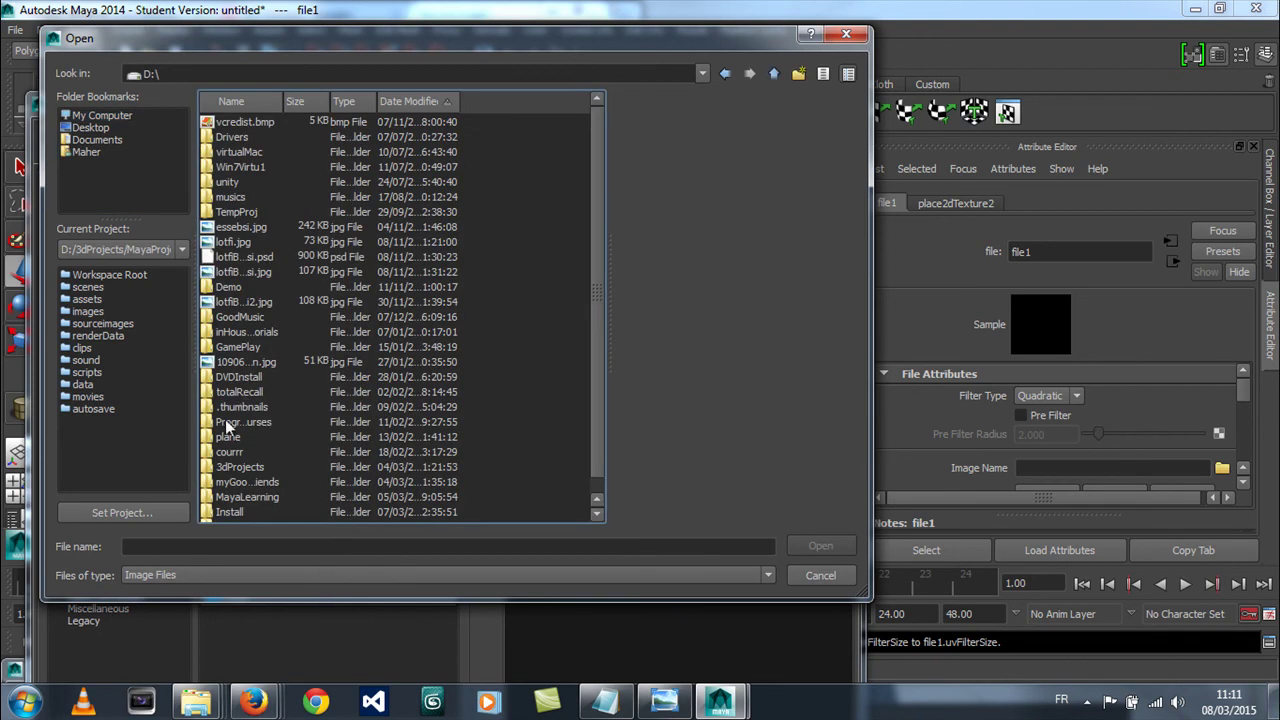
pyautogui.click(255, 102)
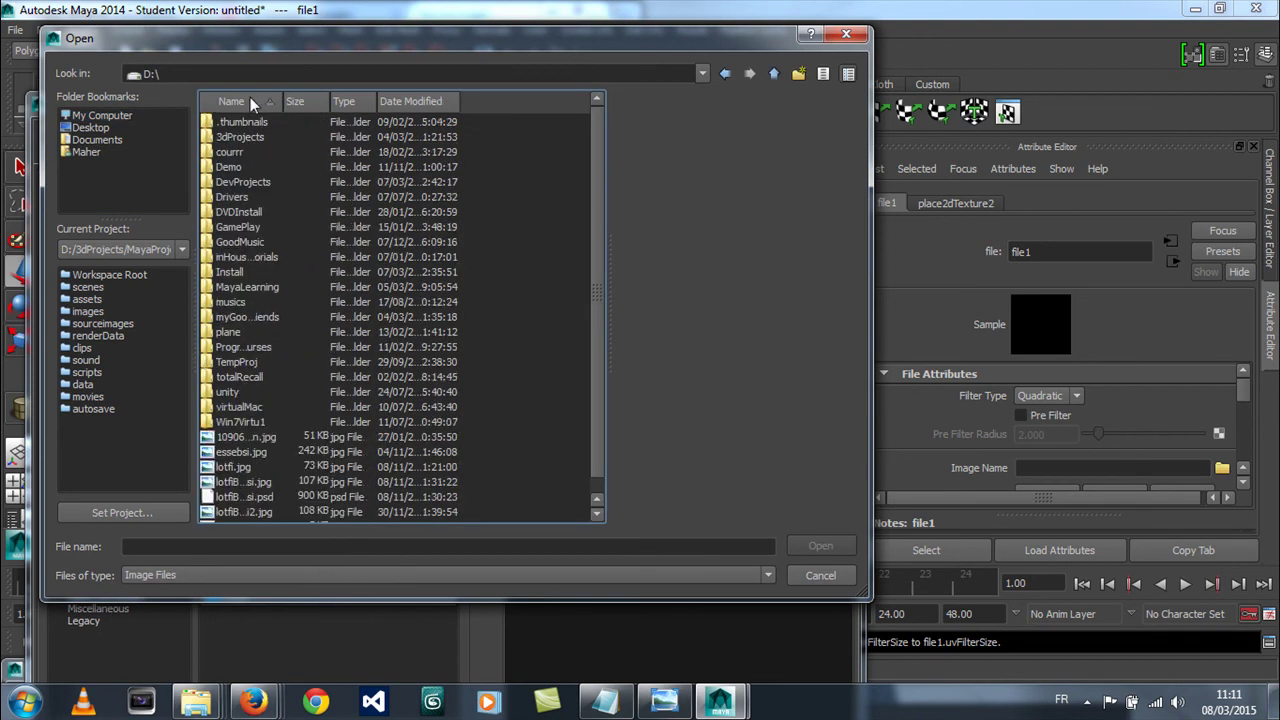
pyautogui.doubleClick(219, 137)
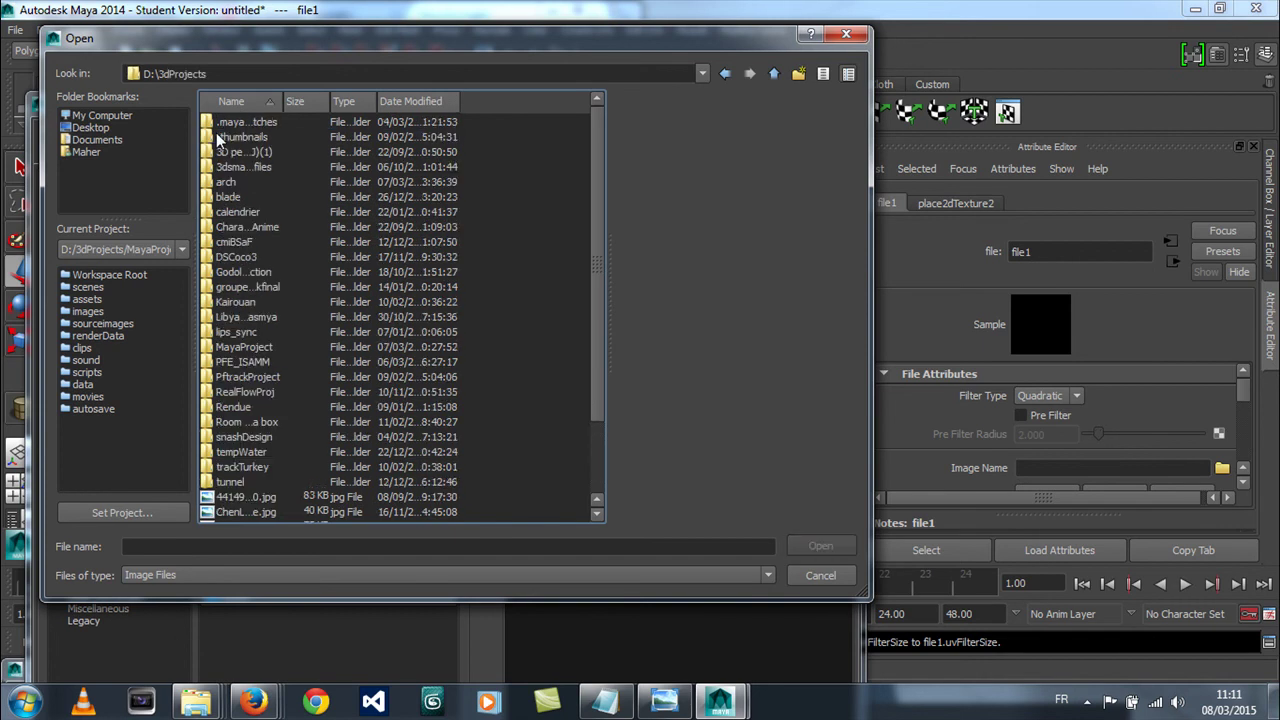
pyautogui.doubleClick(214, 184)
pyautogui.click(240, 257)
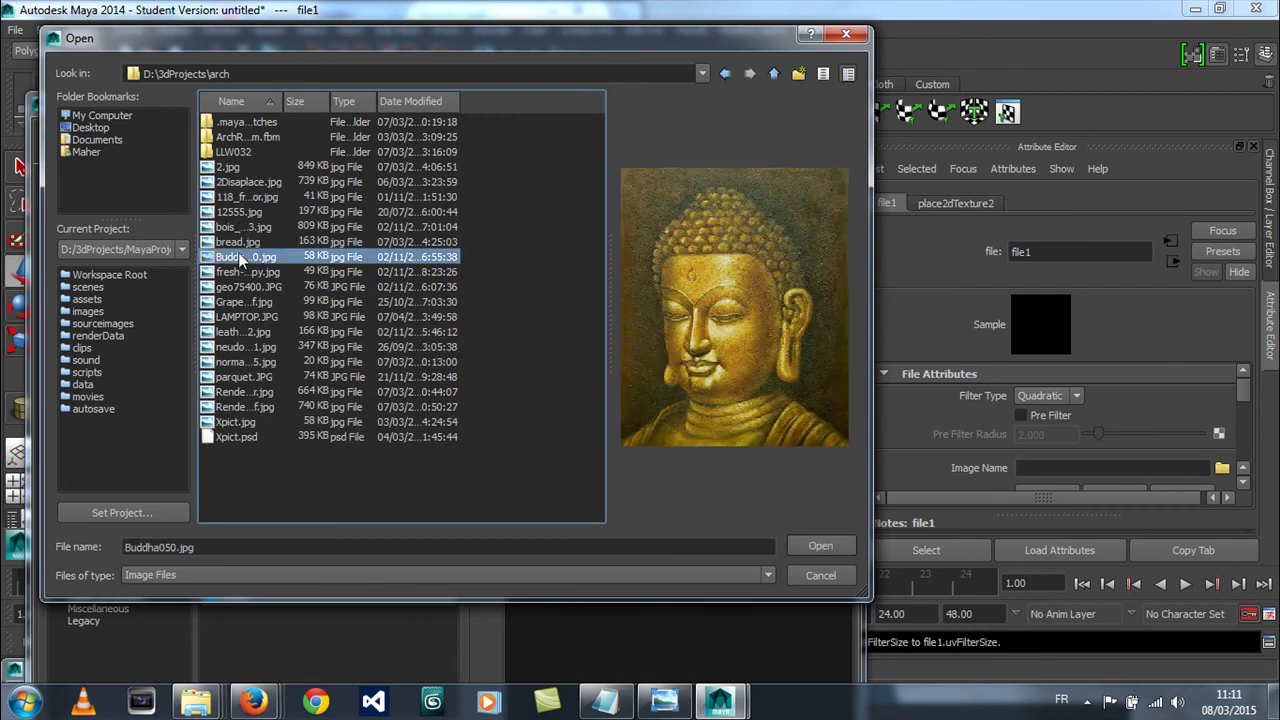
pyautogui.doubleClick(240, 257)
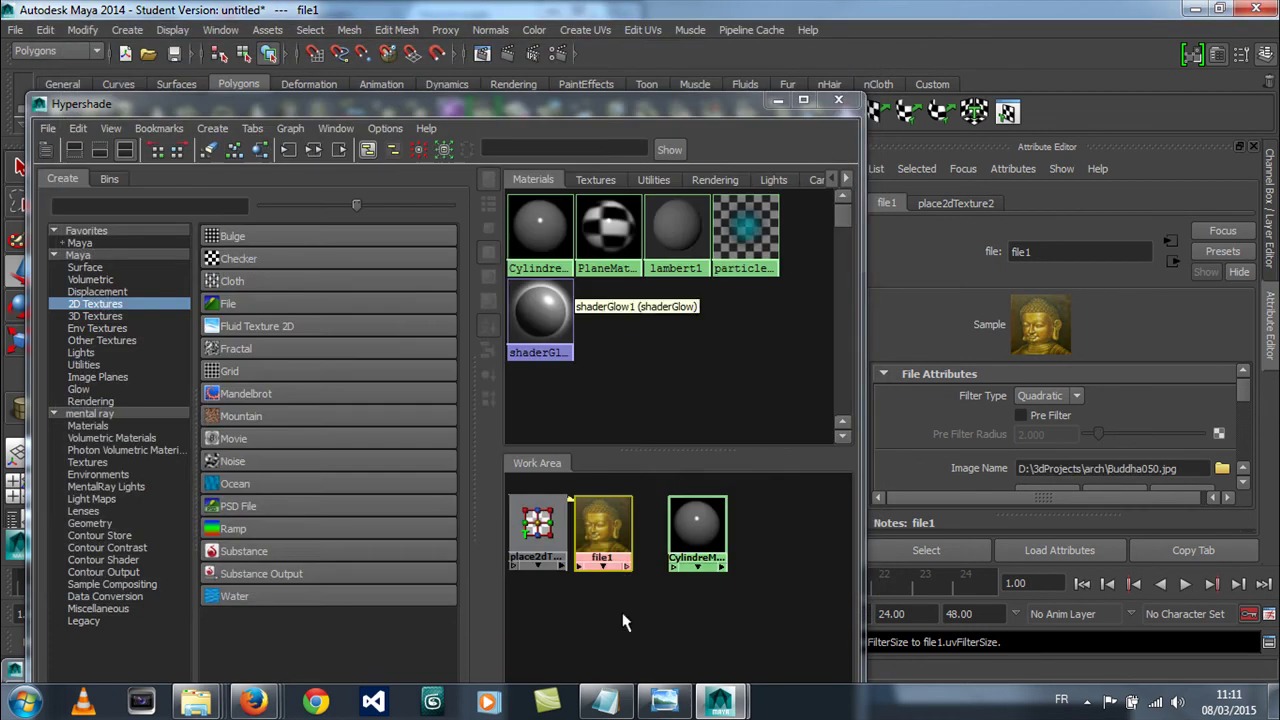
# Step: Connect the file1 texture to the diffuse color of CylindreMaterial
pyautogui.click(710, 524)
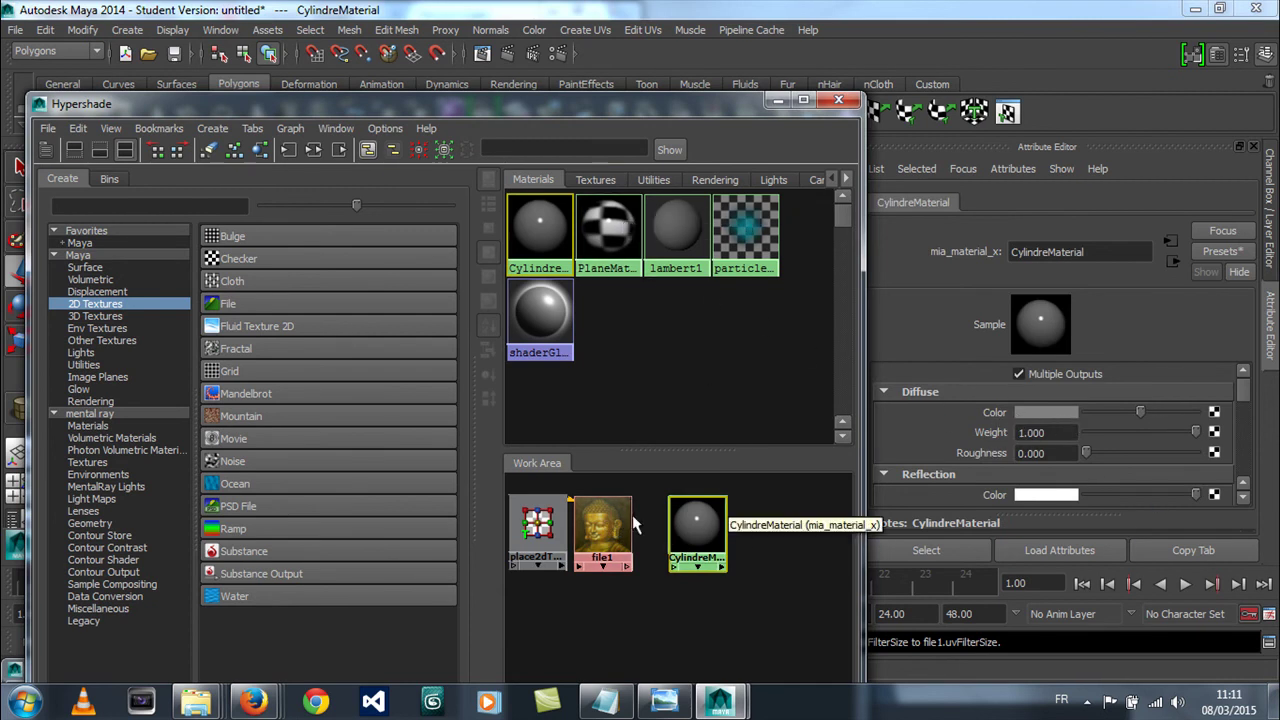
pyautogui.moveTo(699, 523)
pyautogui.mouseDown()
pyautogui.moveTo(705, 510)
pyautogui.moveTo(696, 520)
pyautogui.mouseUp()
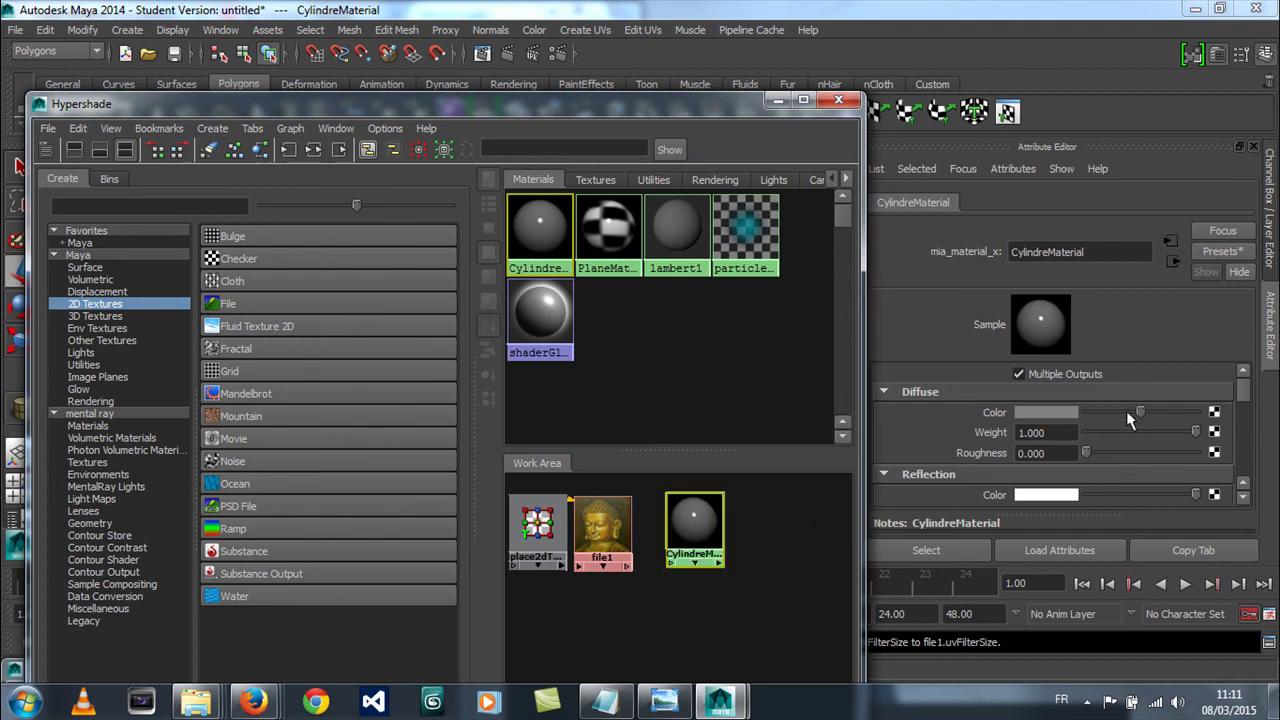
pyautogui.moveTo(1242, 392)
pyautogui.mouseDown()
pyautogui.moveTo(1258, 473)
pyautogui.moveTo(1256, 392)
pyautogui.mouseUp()
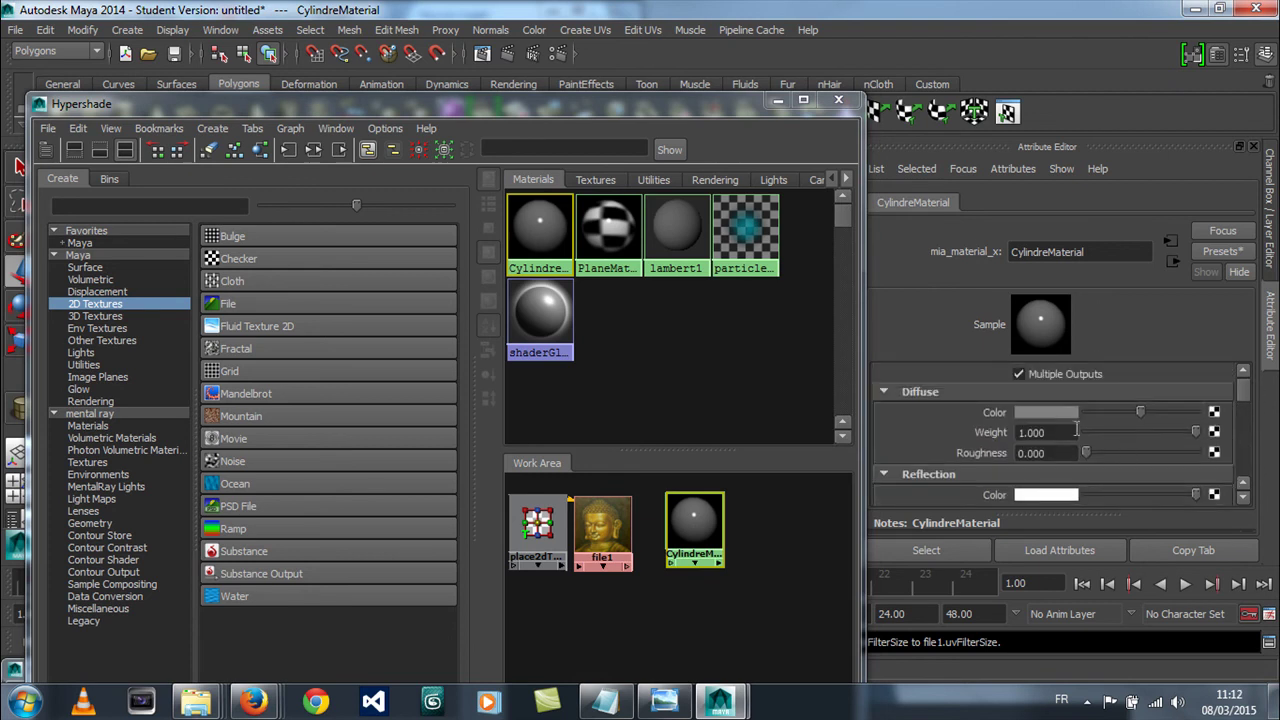
pyautogui.click(604, 530)
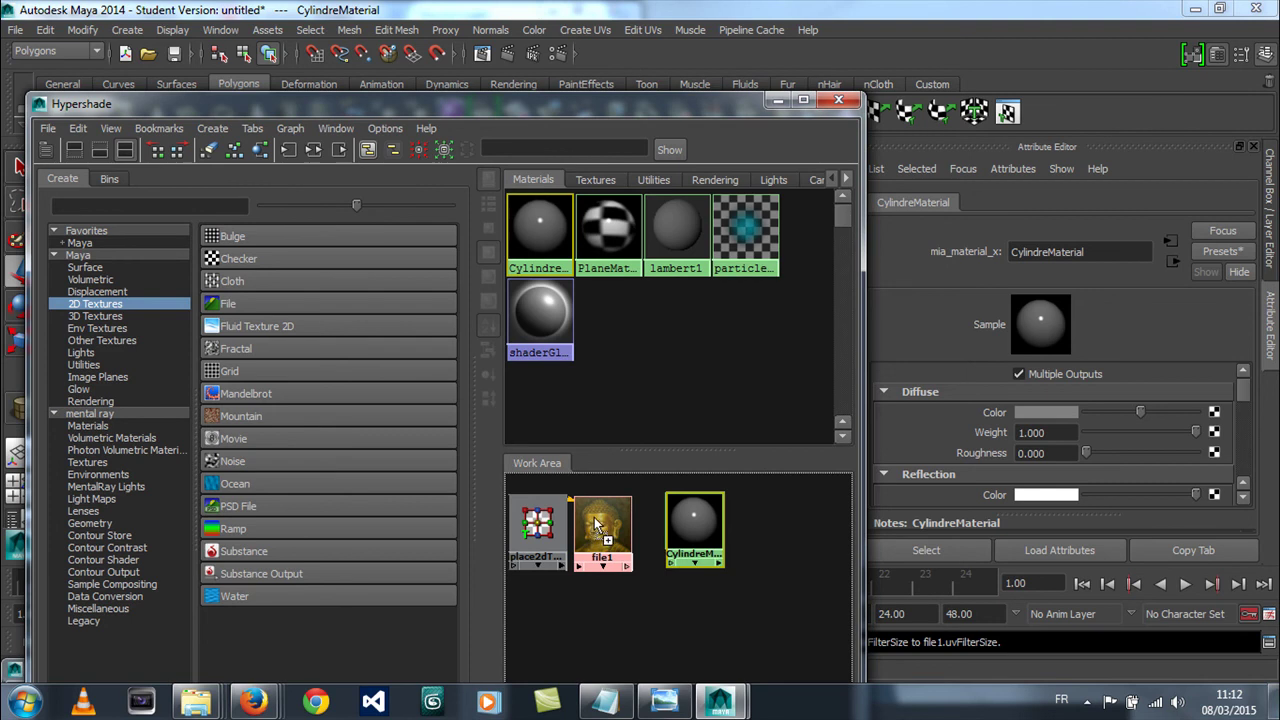
pyautogui.moveTo(598, 525); pyautogui.dragTo(1103, 410, button='middle')
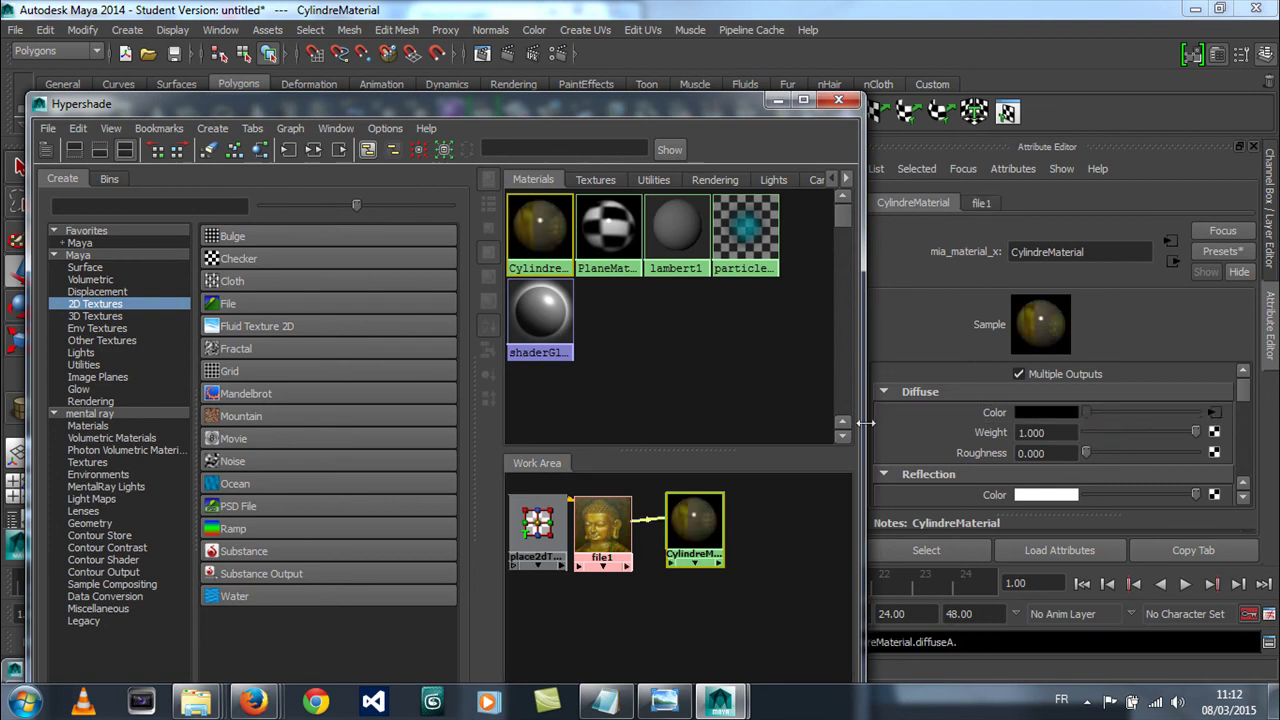
# Step: Try to apply CylindreMaterial to the cylinder, lowering the Hypershade window to uncover the model
pyautogui.click(783, 101)
pyautogui.click(436, 311)
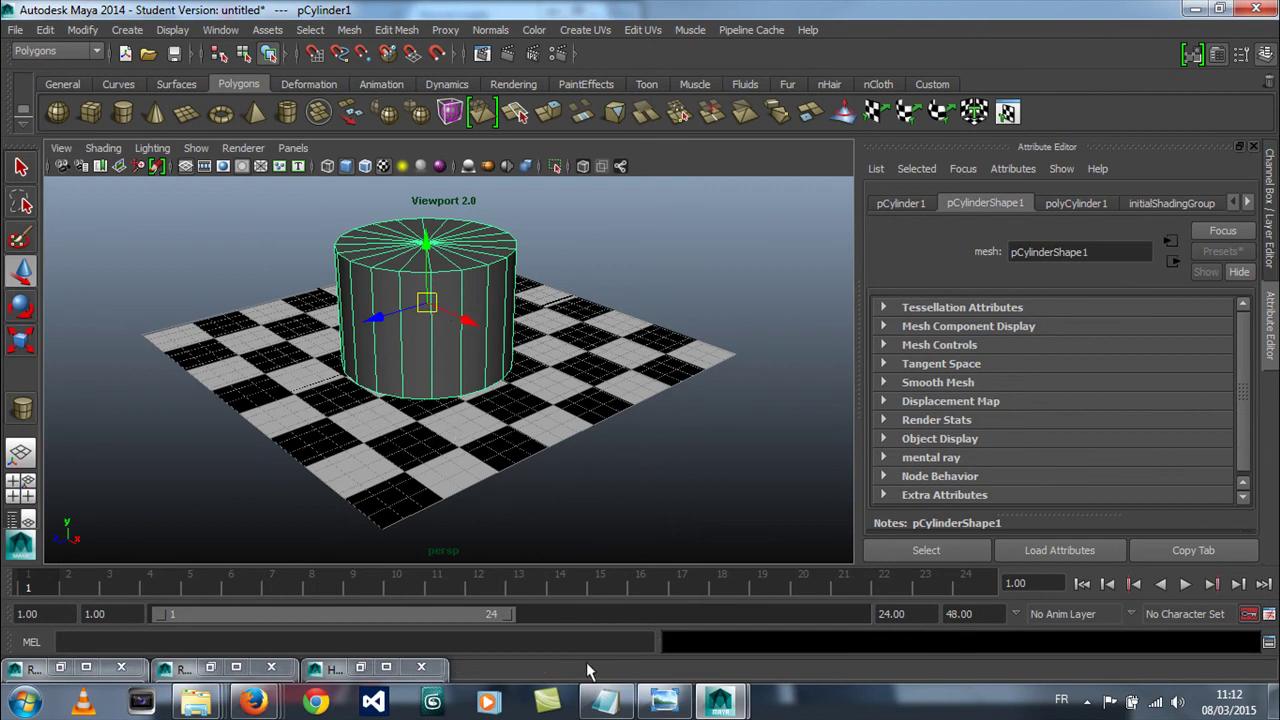
pyautogui.click(386, 668)
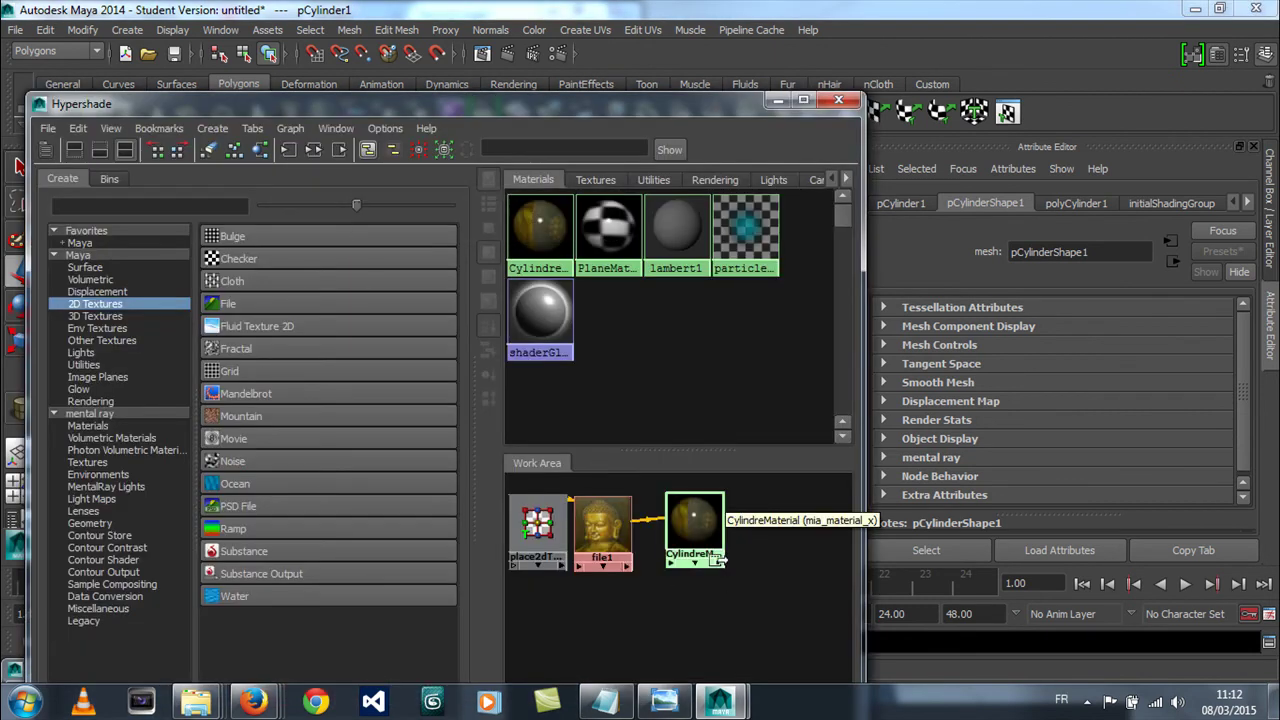
pyautogui.moveTo(699, 529); pyautogui.dragTo(688, 529)
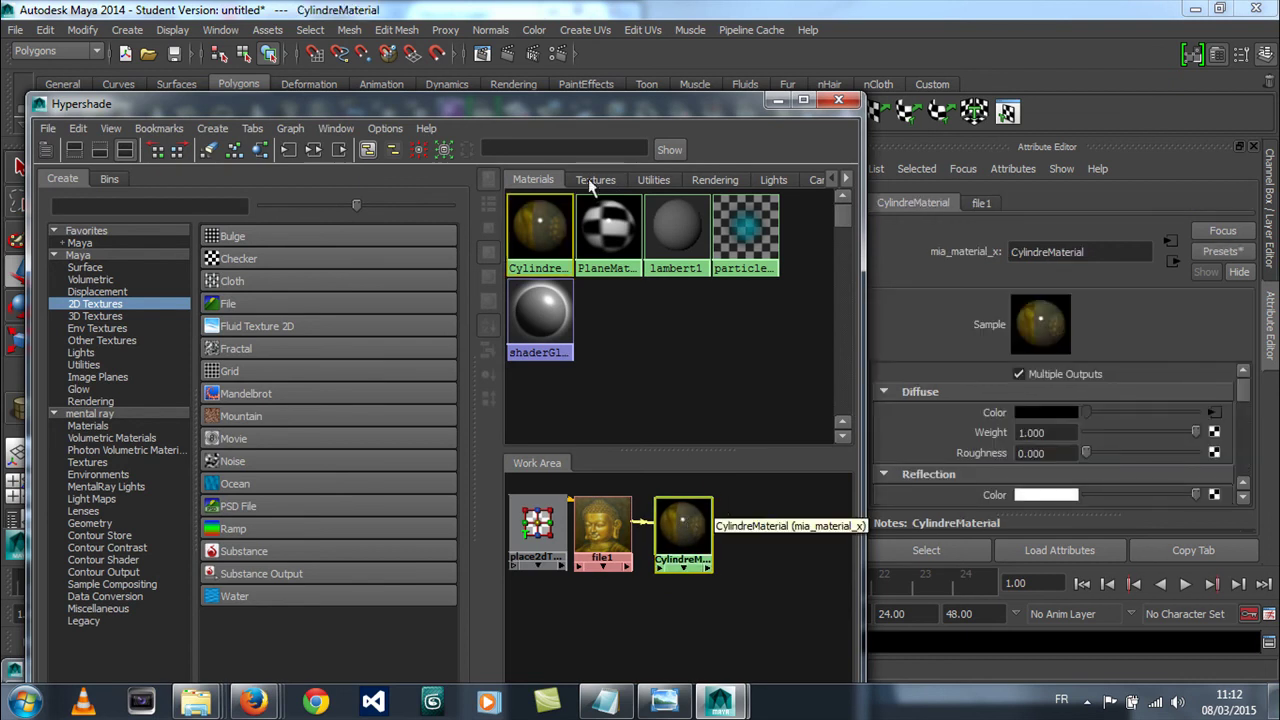
pyautogui.moveTo(543, 102); pyautogui.dragTo(520, 423)
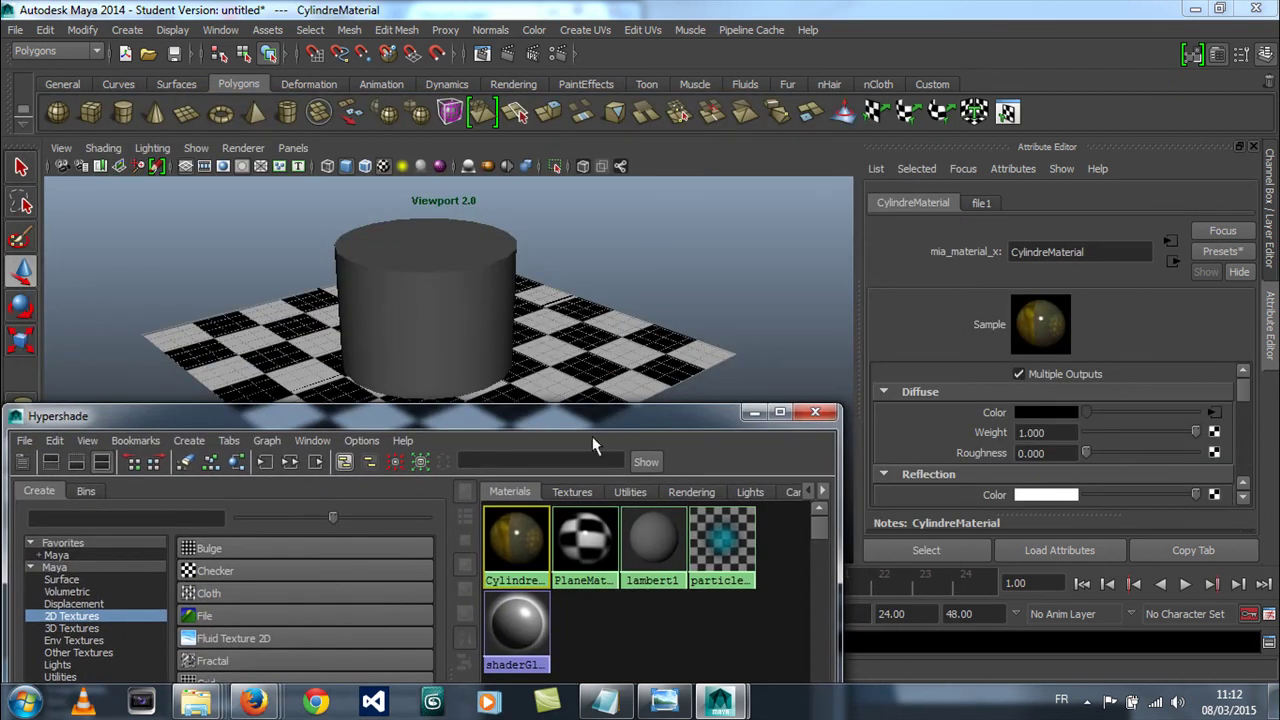
pyautogui.moveTo(590, 423); pyautogui.dragTo(601, 483)
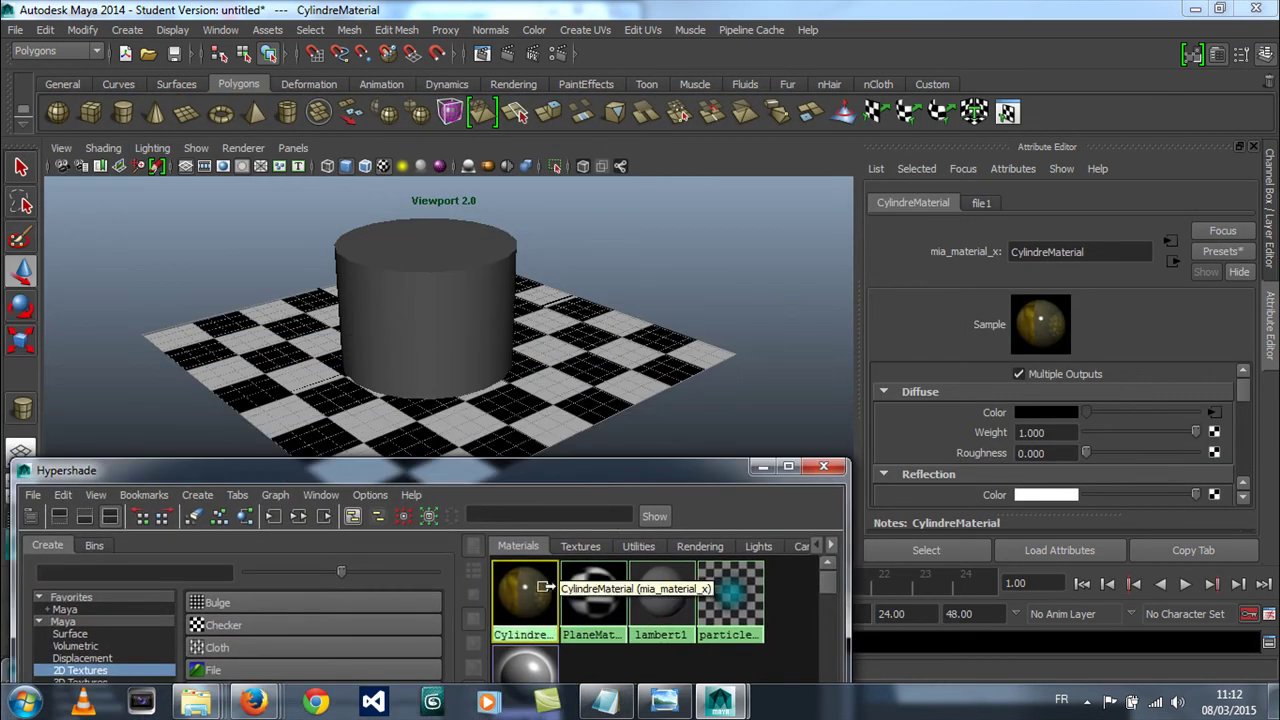
pyautogui.moveTo(525, 597)
pyautogui.mouseDown(button='middle')
pyautogui.moveTo(449, 333)
pyautogui.moveTo(528, 587)
pyautogui.mouseUp(button='middle')
pyautogui.click(487, 457)
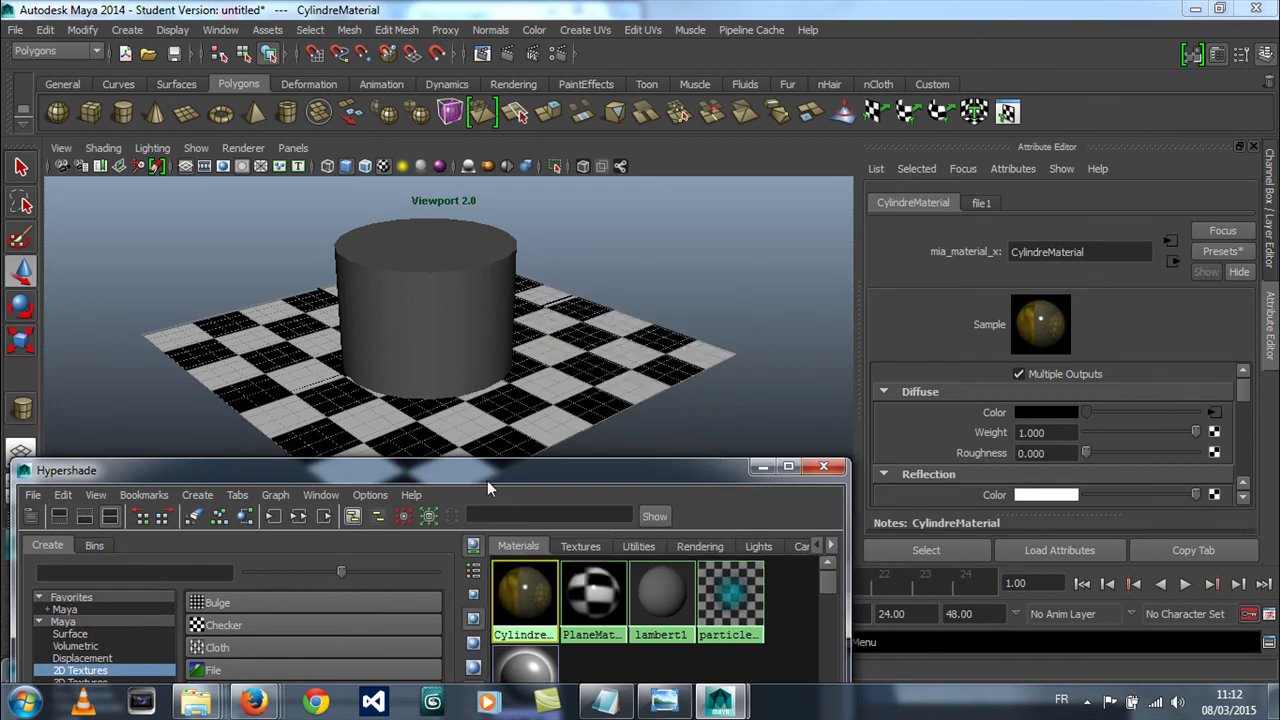
pyautogui.moveTo(528, 588)
pyautogui.mouseDown(button='middle')
pyautogui.moveTo(443, 314)
pyautogui.moveTo(522, 593)
pyautogui.mouseUp(button='middle')
pyautogui.click(516, 605)
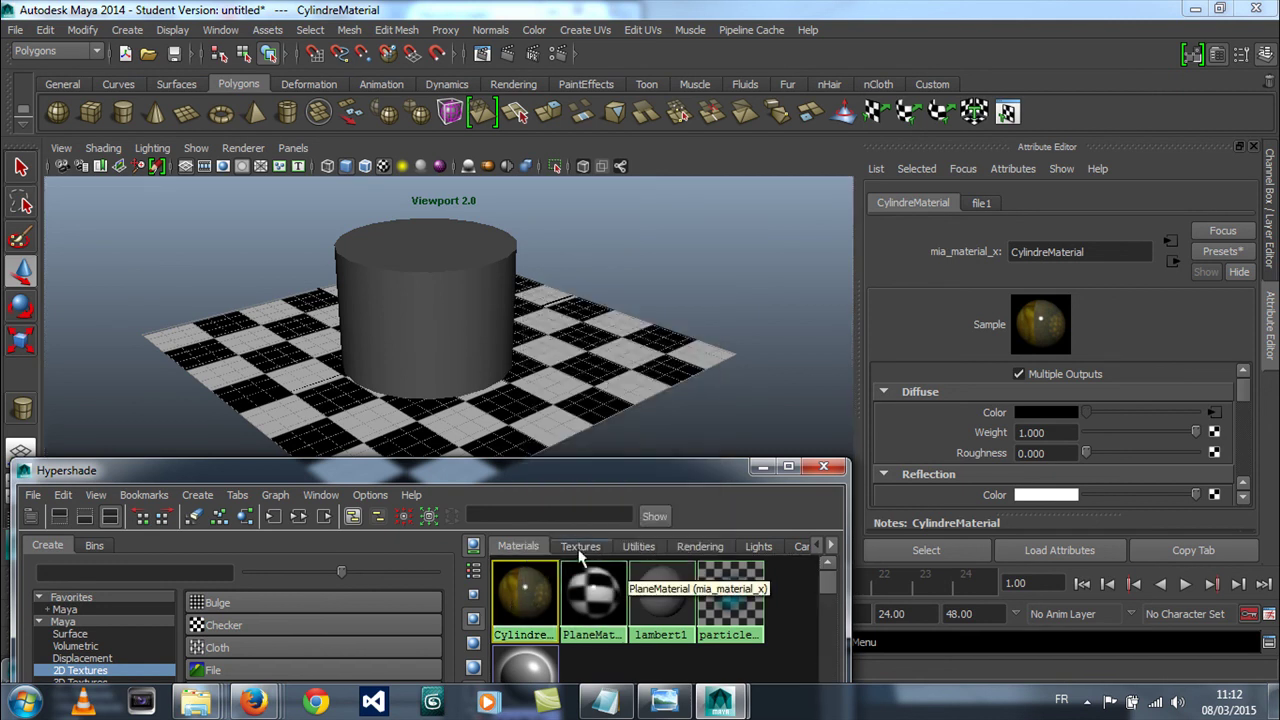
# Step: Select the cylinder and assign CylindreMaterial to it from its node in the Hypershade work area
pyautogui.moveTo(561, 472); pyautogui.dragTo(481, 140)
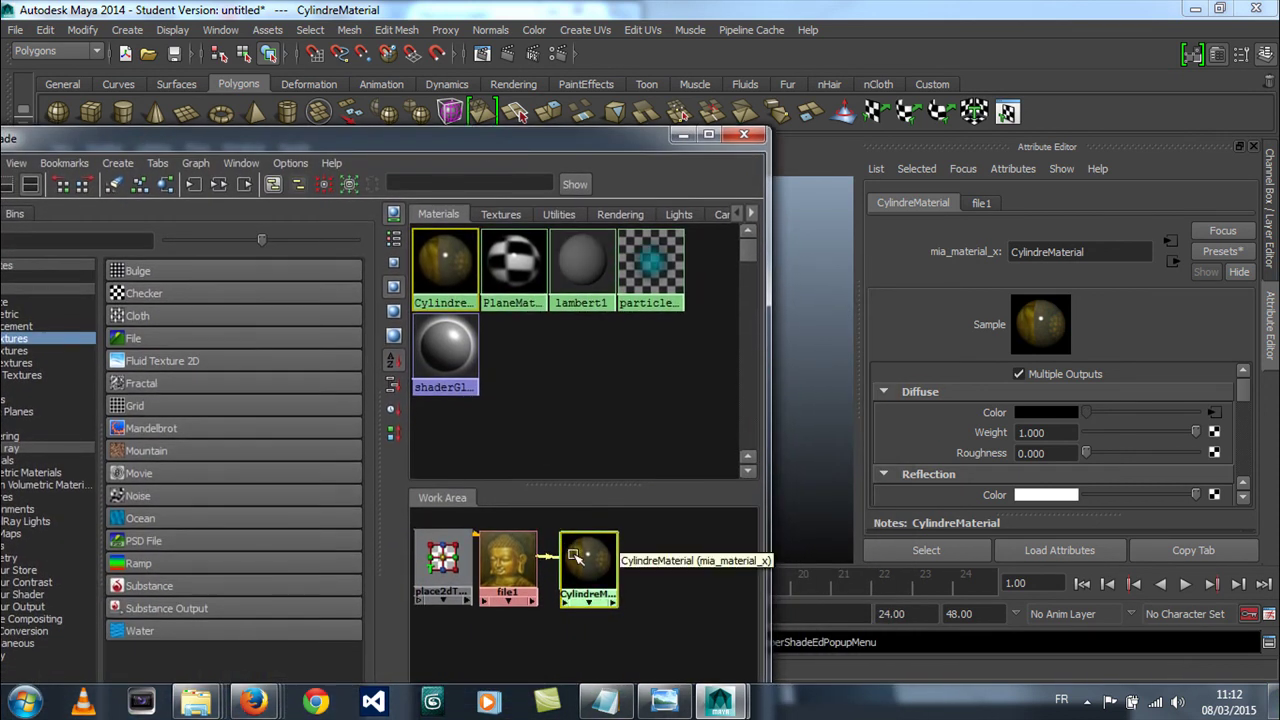
pyautogui.moveTo(586, 560); pyautogui.dragTo(587, 488, button='right')
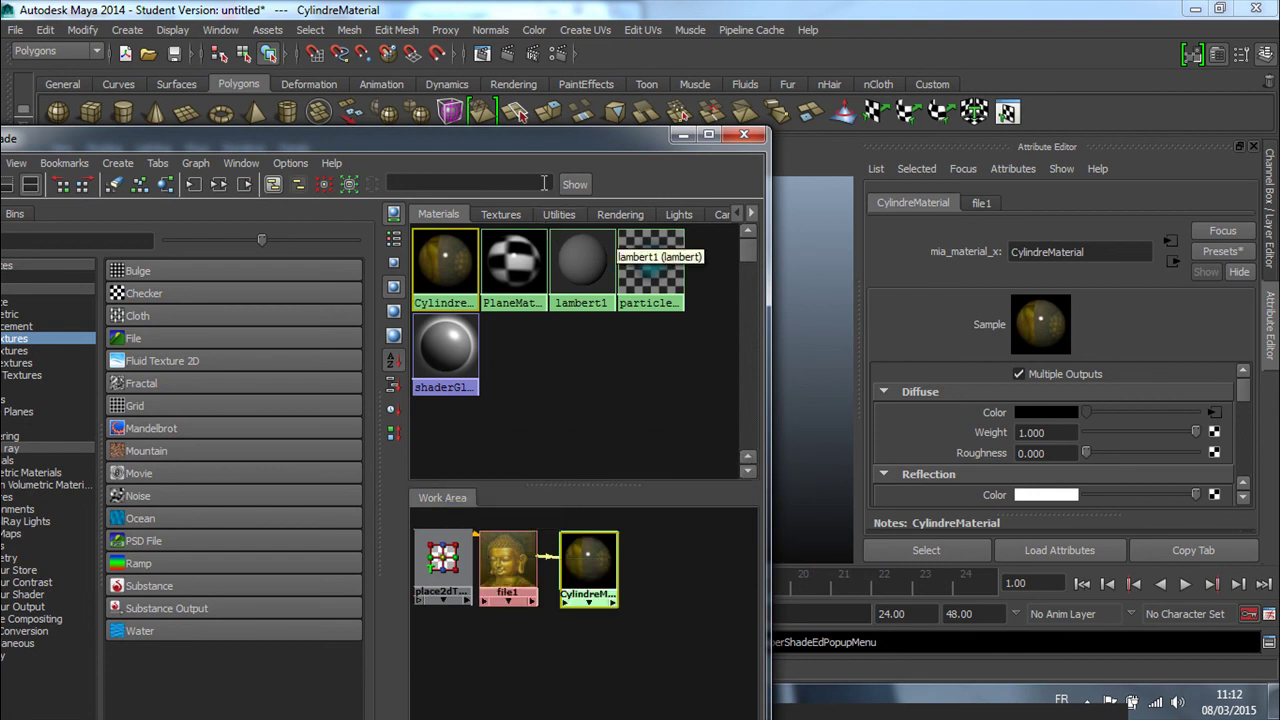
pyautogui.moveTo(543, 129); pyautogui.dragTo(578, 192)
pyautogui.click(472, 287)
pyautogui.moveTo(600, 487); pyautogui.dragTo(560, 372, button='right')
pyautogui.moveTo(556, 194); pyautogui.dragTo(567, 456)
pyautogui.keyDown('alt'); pyautogui.moveTo(471, 315); pyautogui.dragTo(514, 298); pyautogui.keyUp('alt')
pyautogui.keyDown('alt'); pyautogui.moveTo(395, 258); pyautogui.dragTo(577, 318); pyautogui.keyUp('alt')
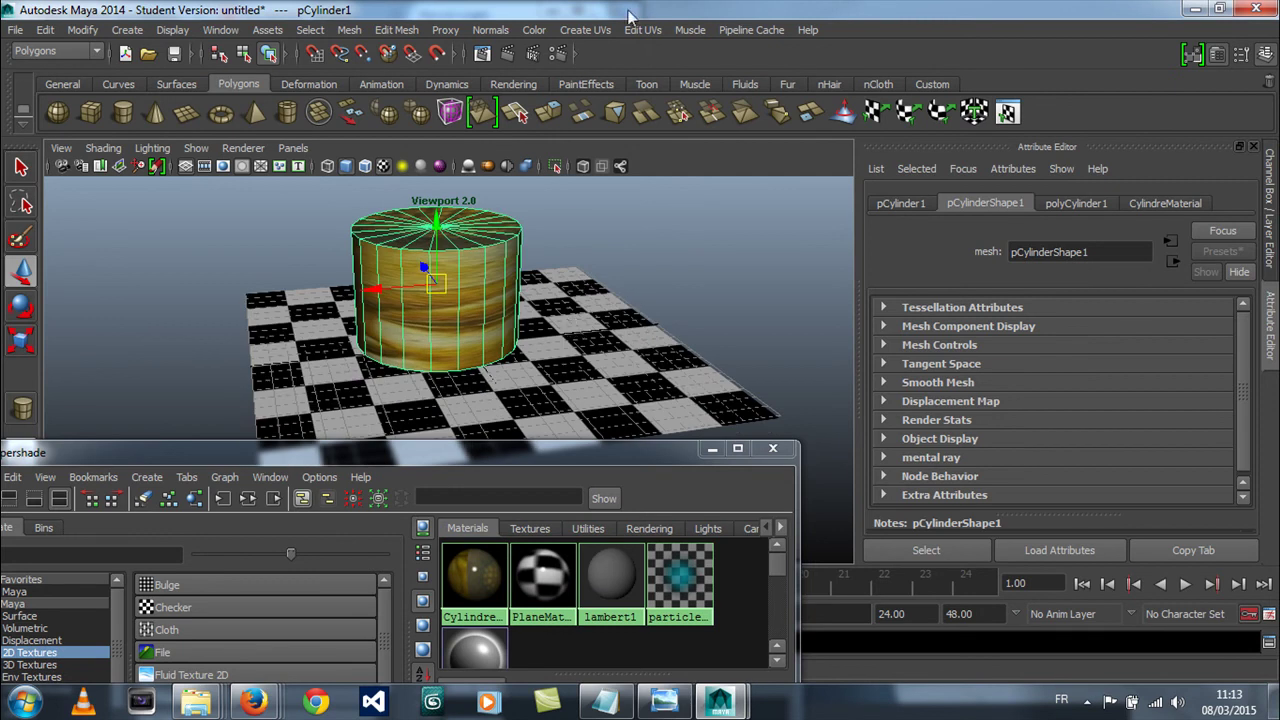
# Step: Apply a cylindrical UV mapping to the cylinder so the Buddha image wraps around its side
pyautogui.click(574, 31)
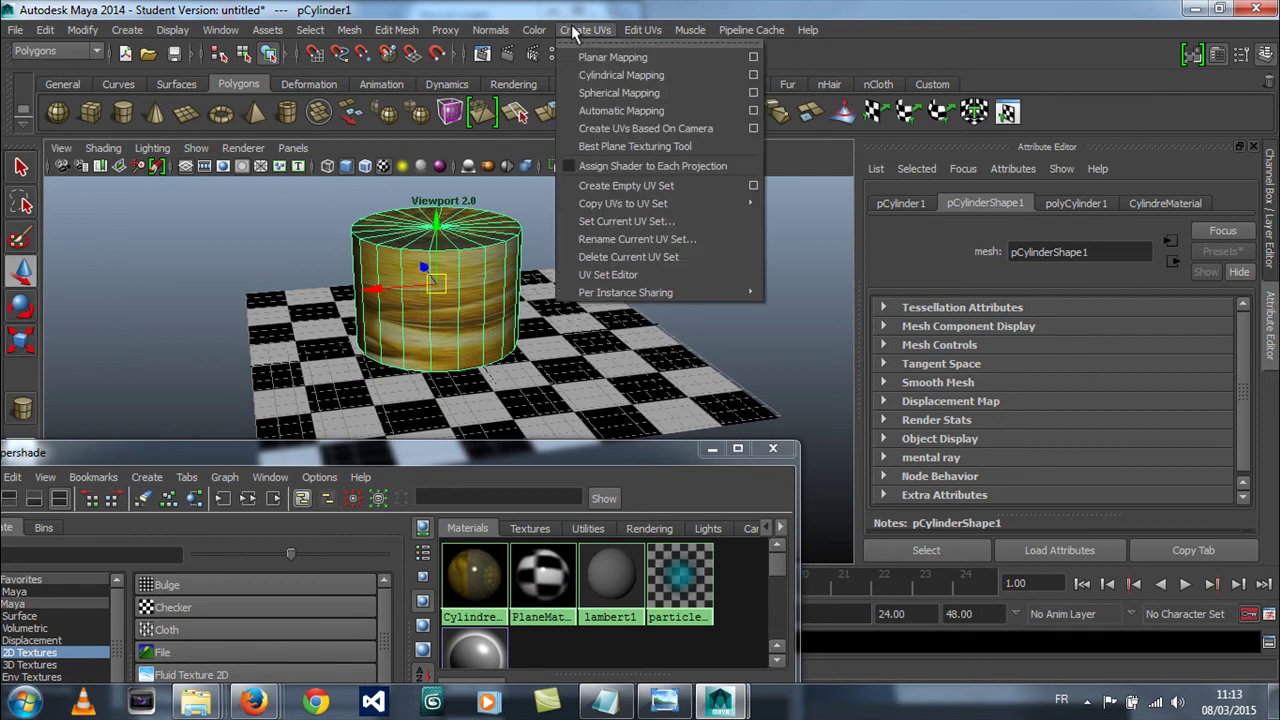
pyautogui.click(600, 77)
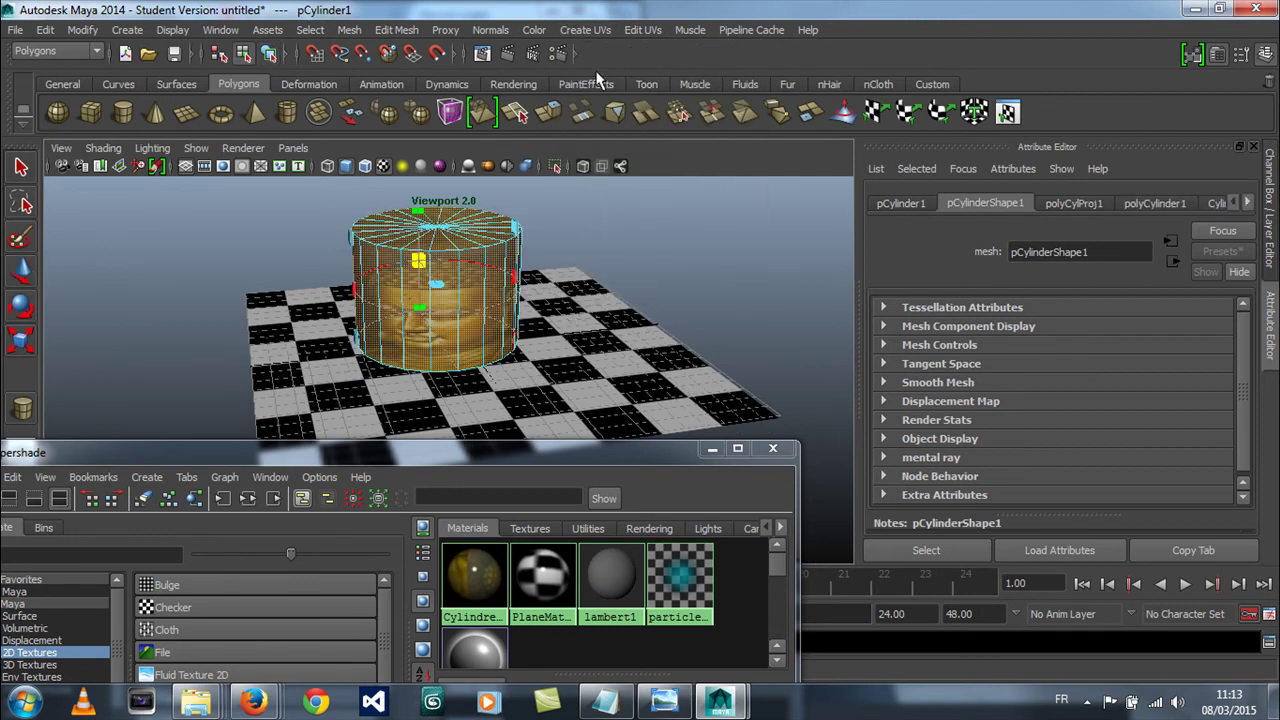
pyautogui.keyDown('alt'); pyautogui.moveTo(362, 309); pyautogui.dragTo(510, 299); pyautogui.keyUp('alt')
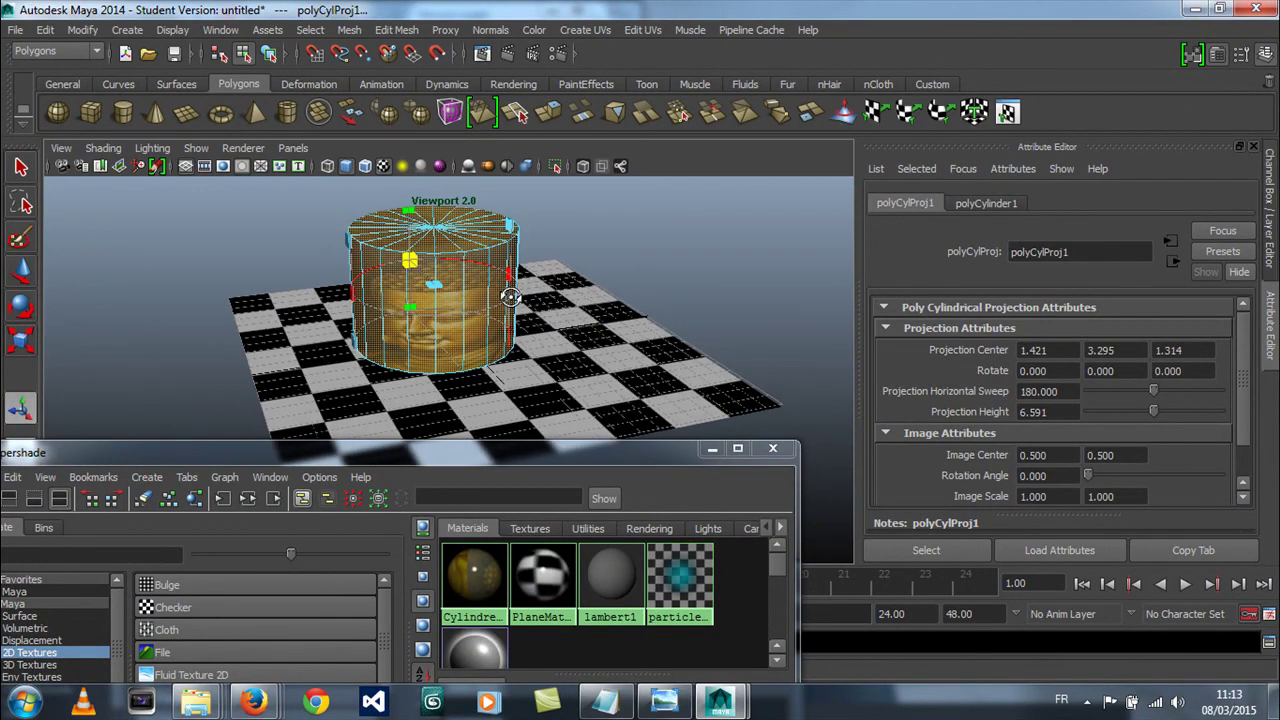
# Step: Leave the projection manipulator, return the cylinder to object mode and select the ground plane
pyautogui.click(581, 302)
pyautogui.click(21, 167)
pyautogui.click(560, 345)
pyautogui.keyDown('alt'); pyautogui.moveTo(560, 345); pyautogui.dragTo(478, 265); pyautogui.keyUp('alt')
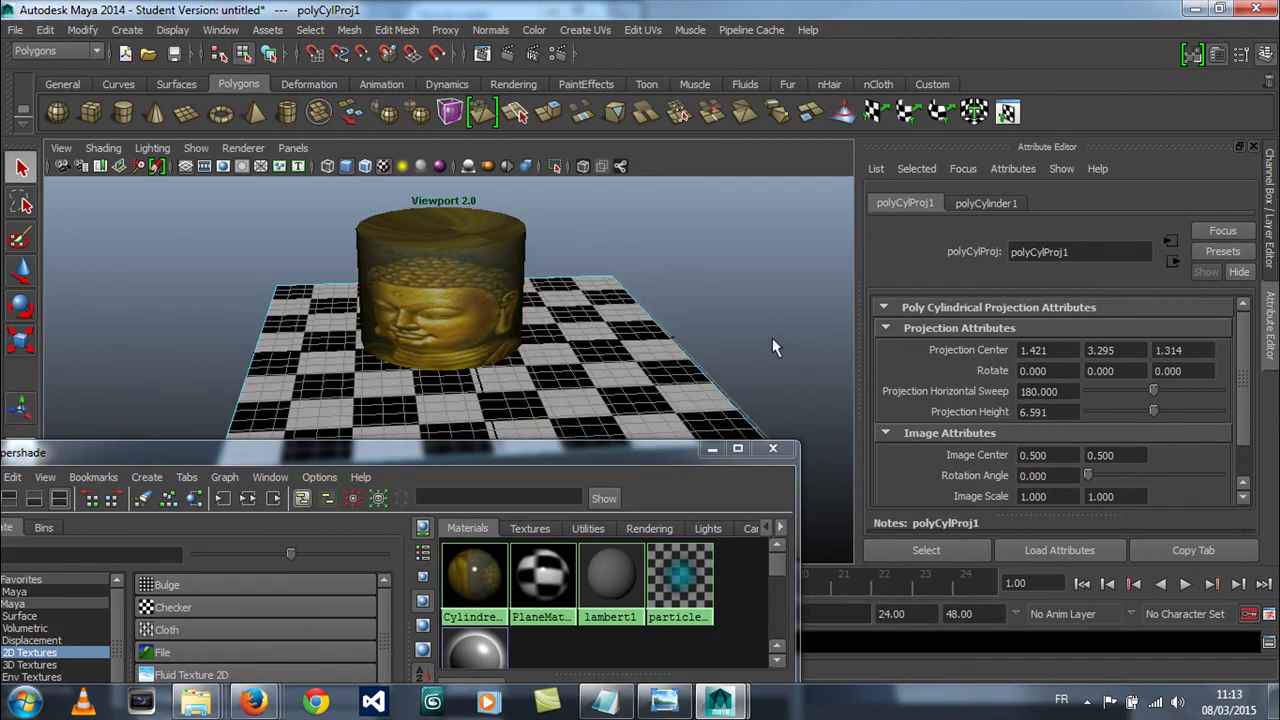
pyautogui.click(478, 265)
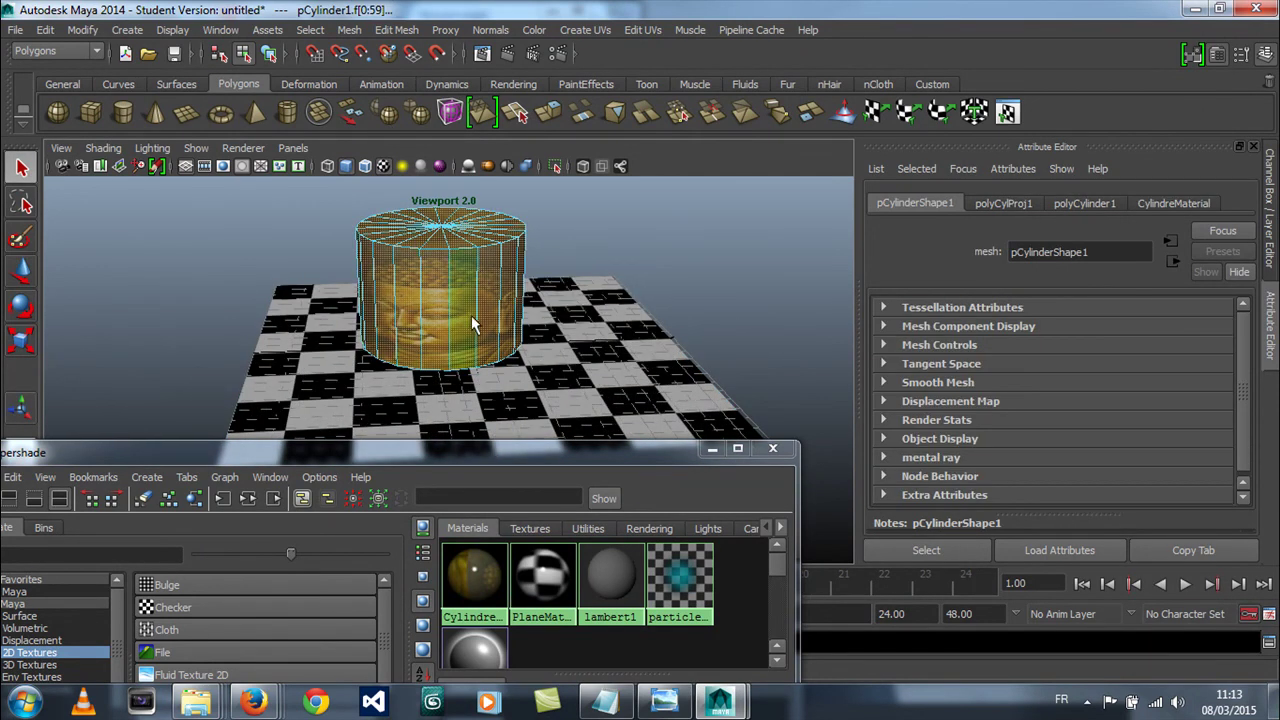
pyautogui.moveTo(437, 298); pyautogui.dragTo(485, 245, button='right')
pyautogui.click(463, 283)
pyautogui.click(580, 395)
pyautogui.click(416, 313)
pyautogui.click(416, 413)
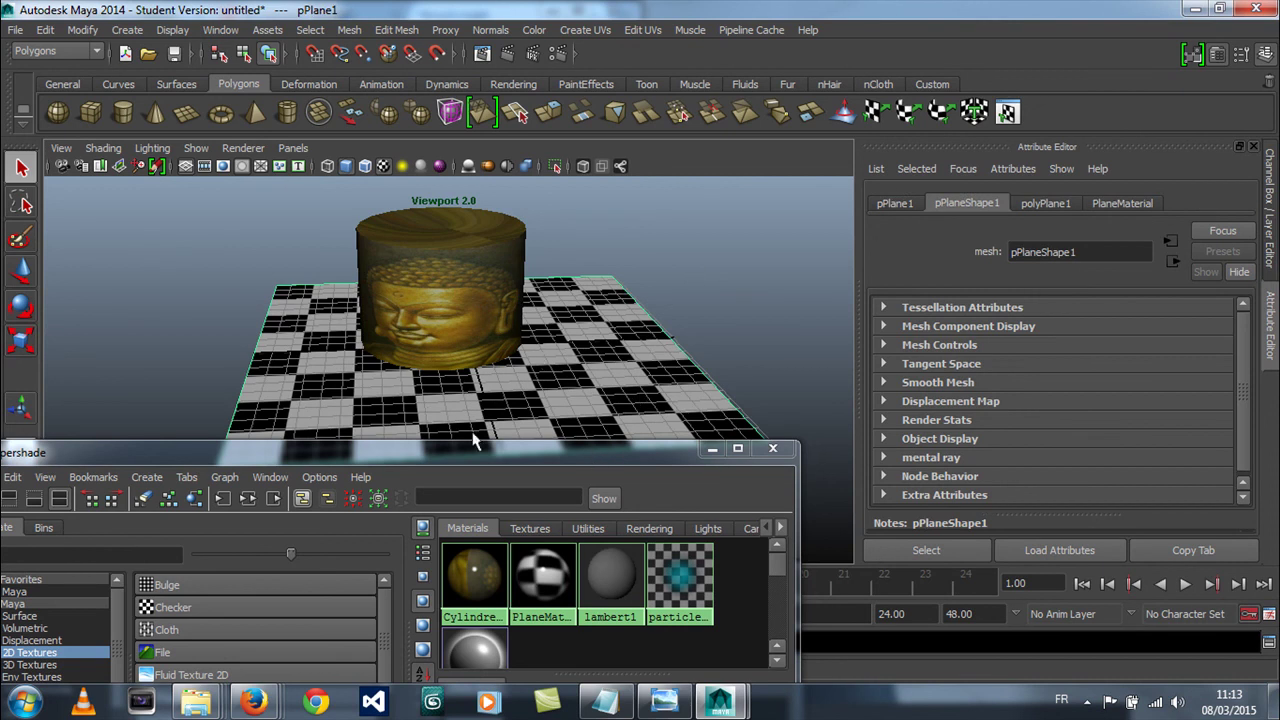
# Step: Lower the Hypershade window and render the perspective view of the textured cylinder and plane with mental ray
pyautogui.moveTo(496, 452); pyautogui.dragTo(511, 620)
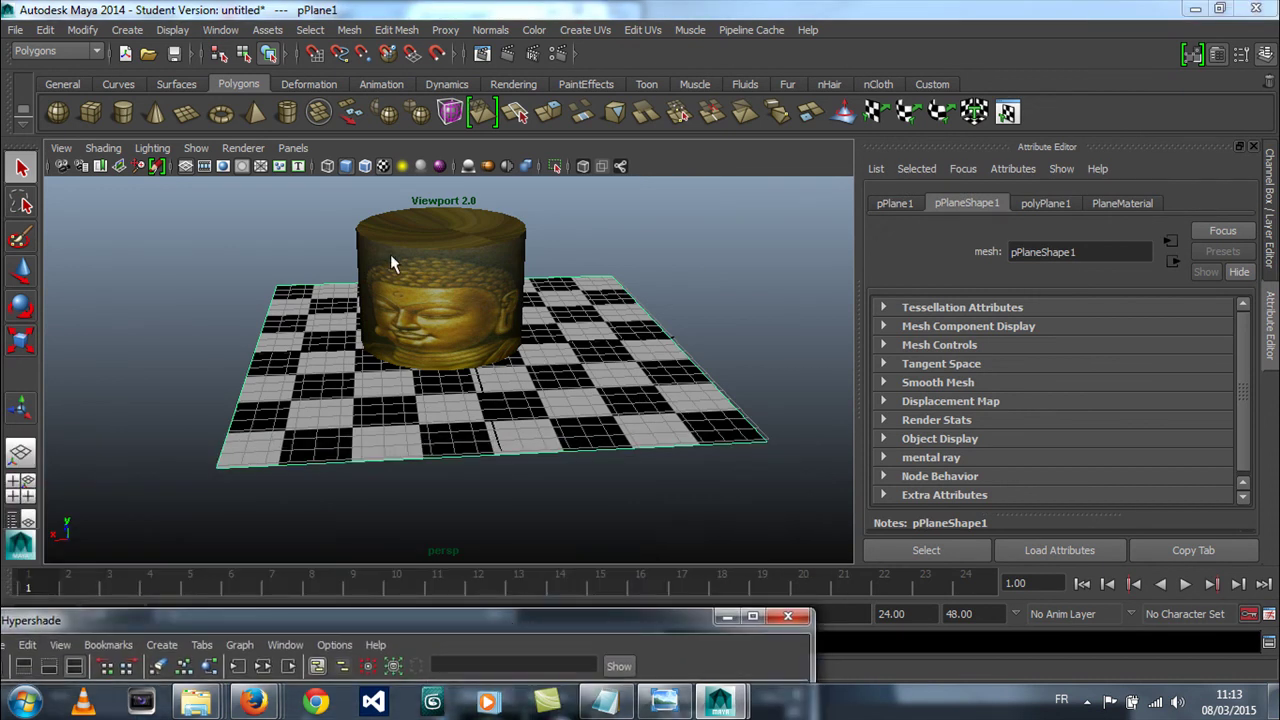
pyautogui.click(507, 53)
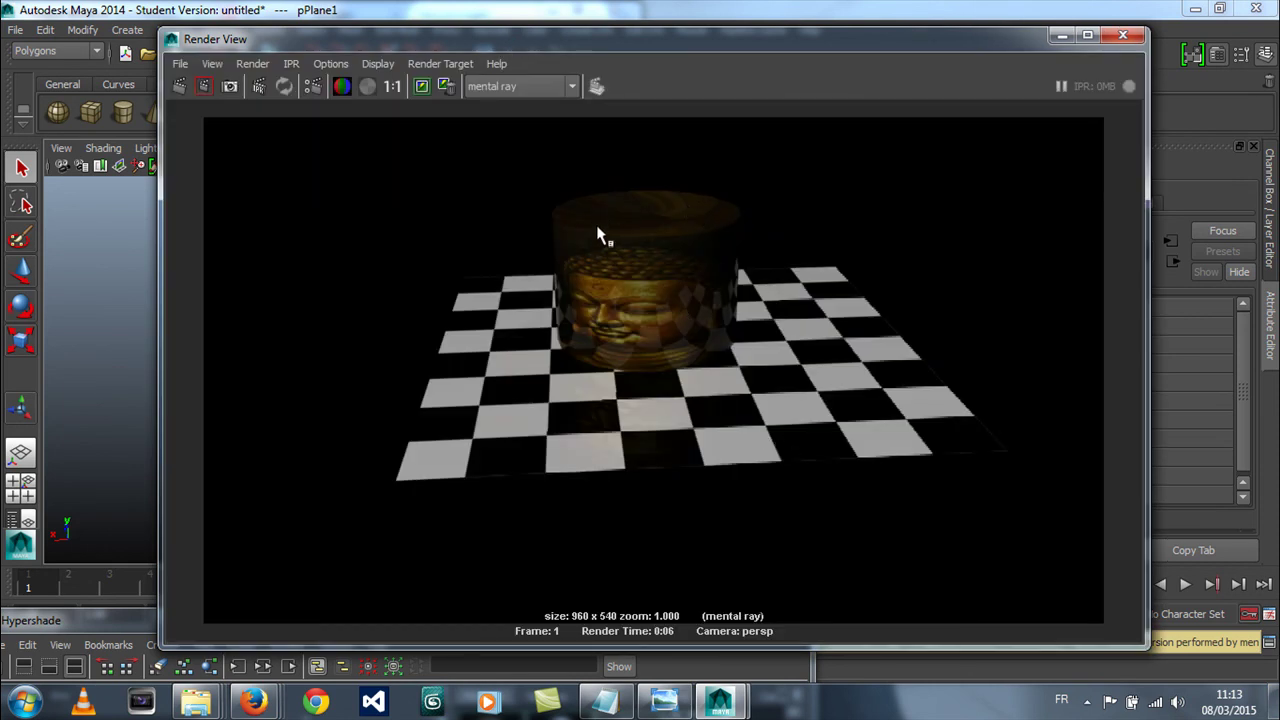
pyautogui.moveTo(555, 40); pyautogui.dragTo(459, 72)
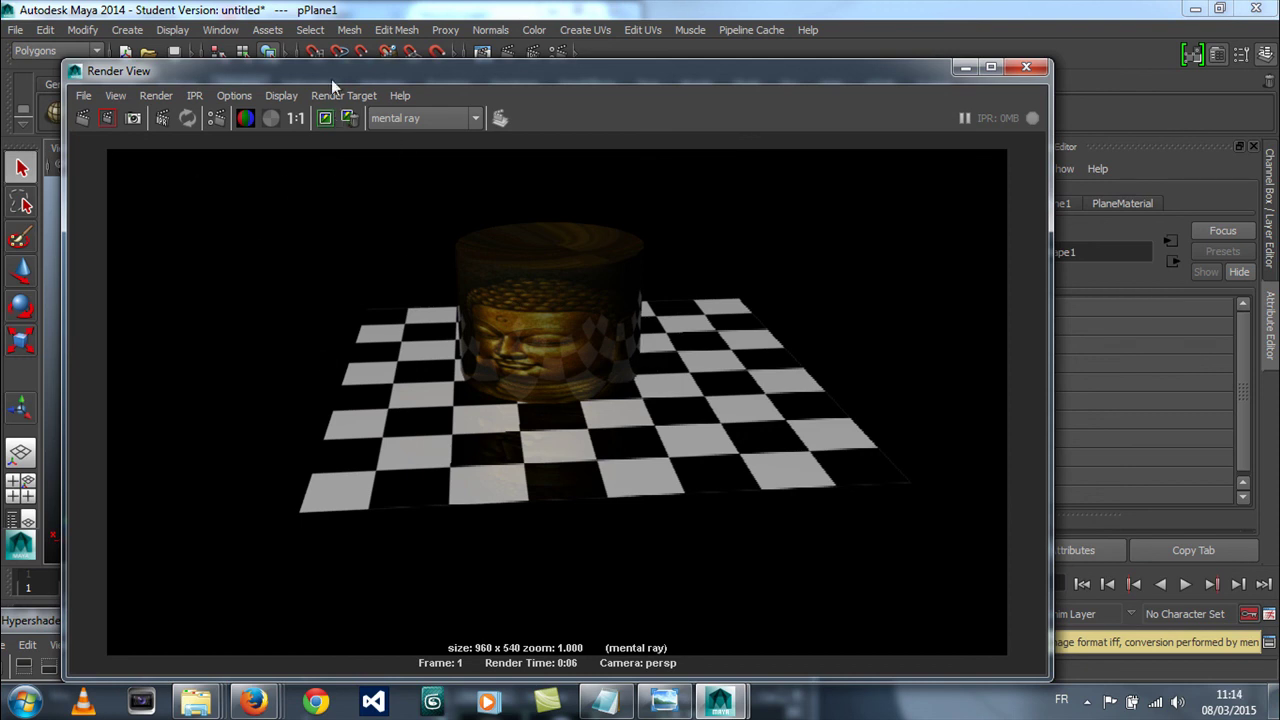
pyautogui.moveTo(331, 79); pyautogui.dragTo(323, 47)
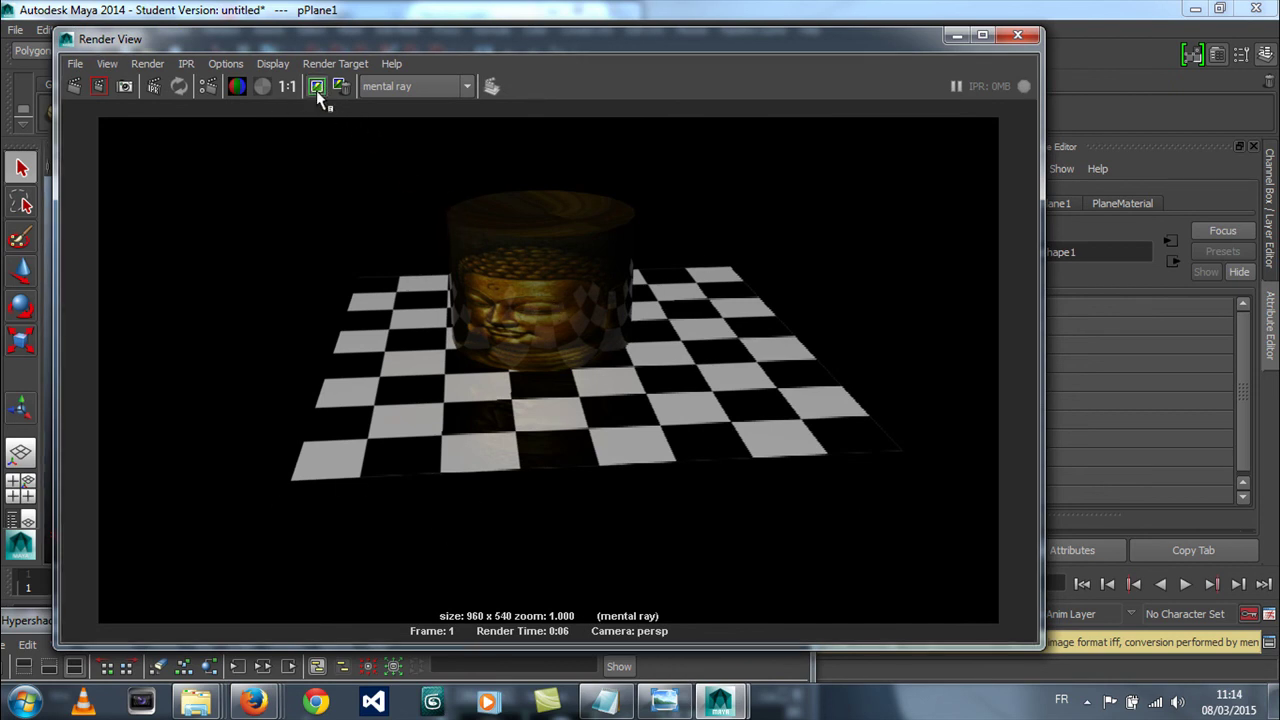
# Step: Render only a rectangular region around most of the cylinder in the Render View, and clear the region marquee
pyautogui.click(316, 89)
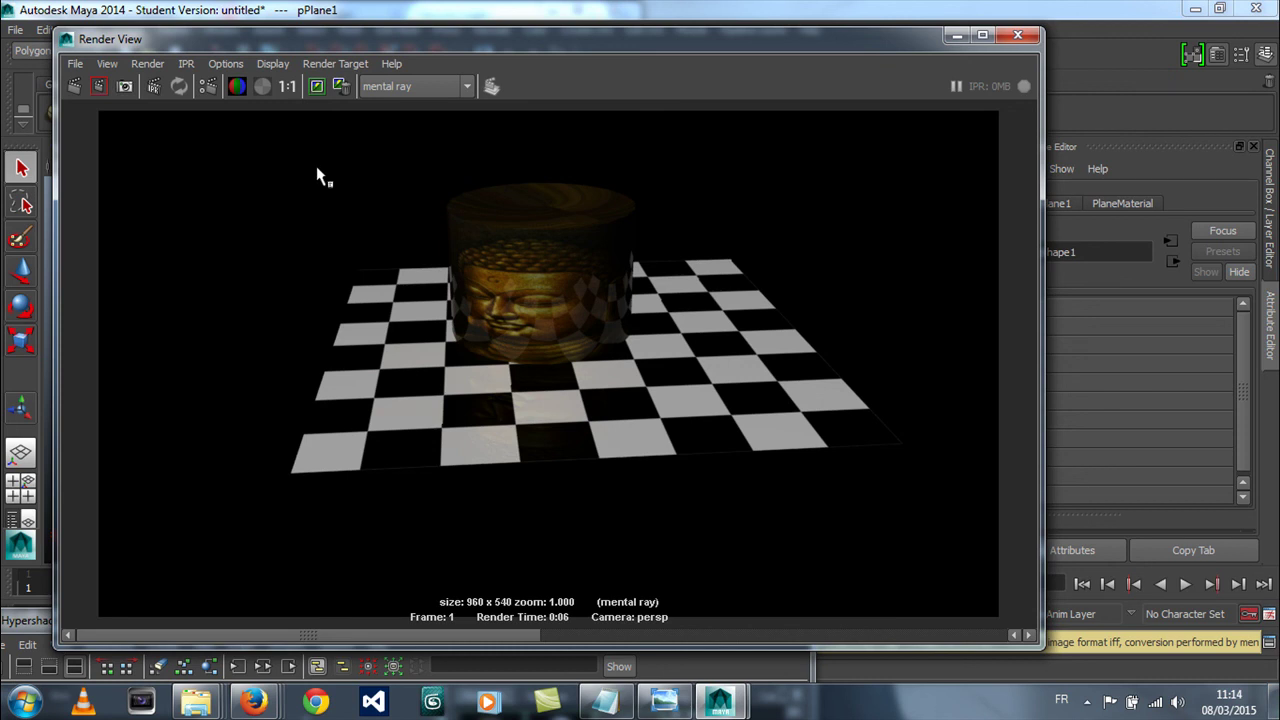
pyautogui.moveTo(316, 165); pyautogui.dragTo(617, 426)
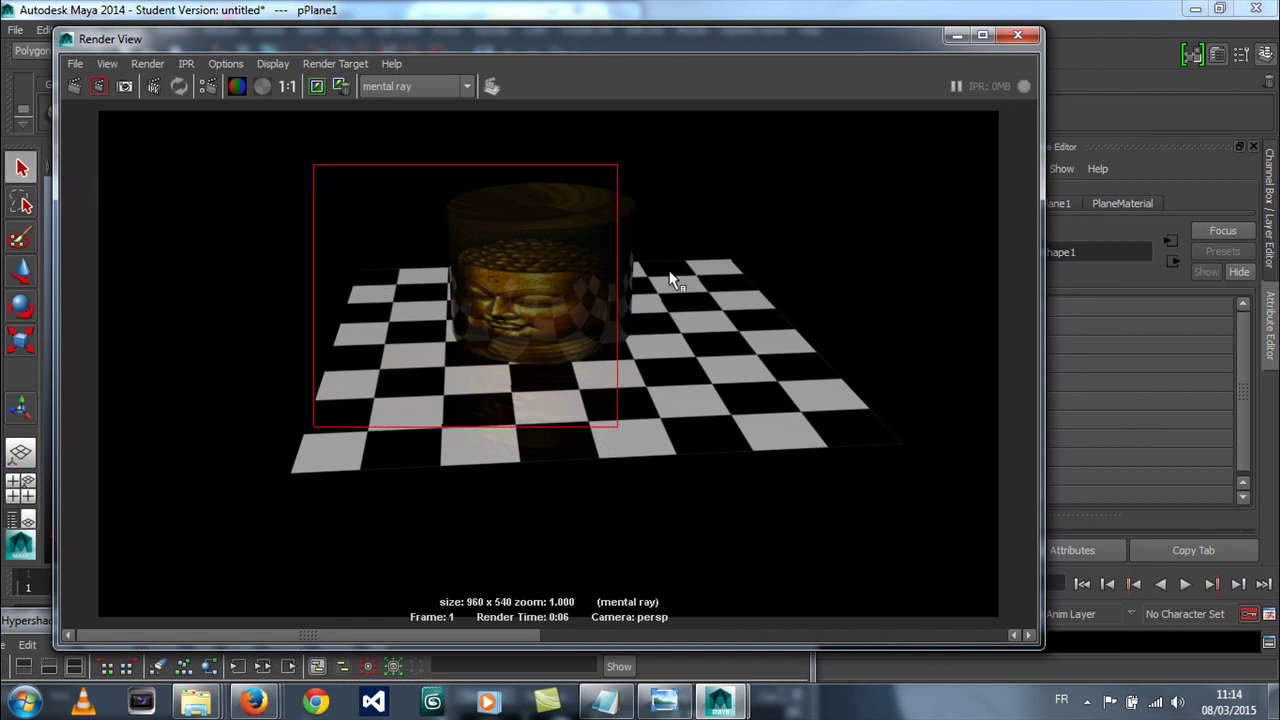
pyautogui.click(98, 87)
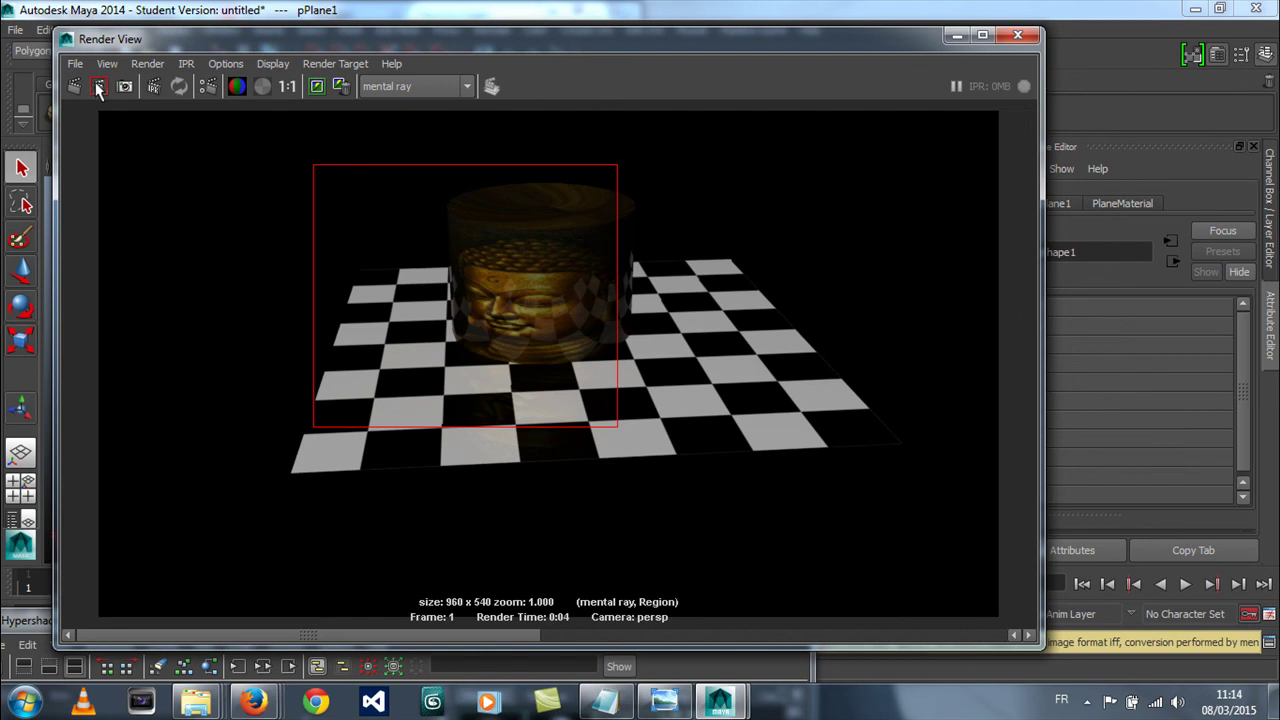
pyautogui.rightClick(265, 237)
pyautogui.click(193, 230)
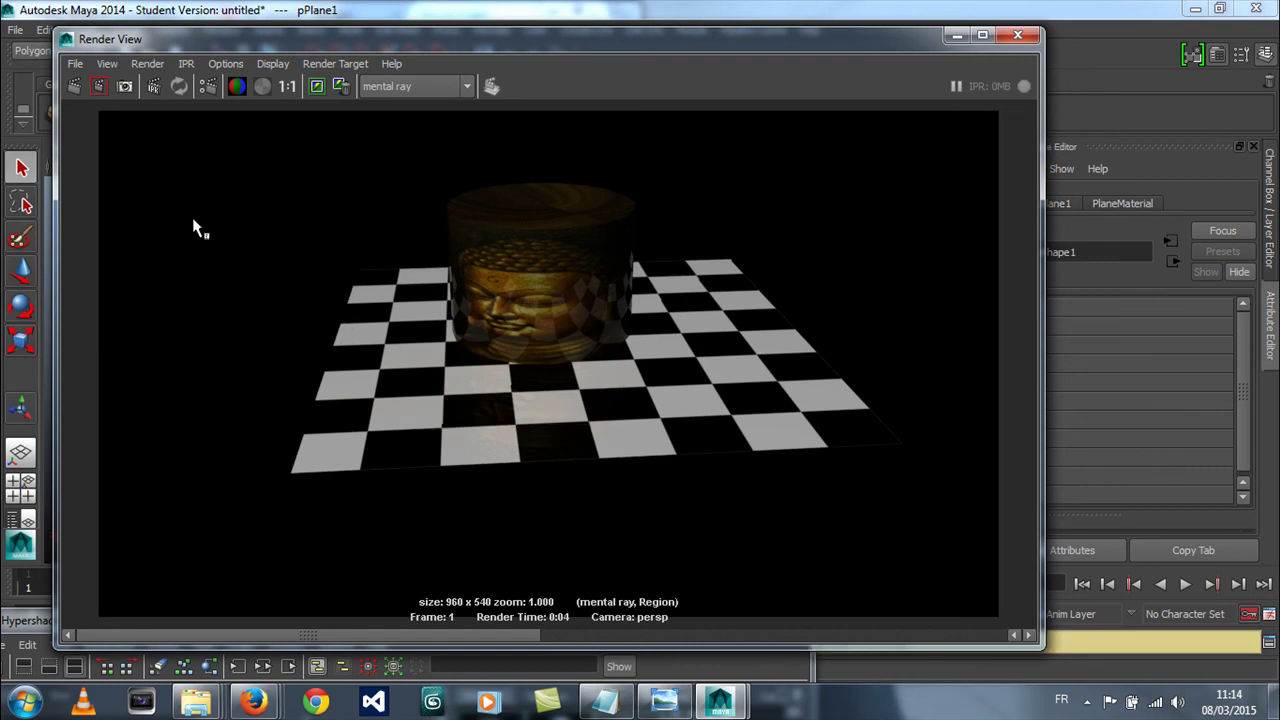